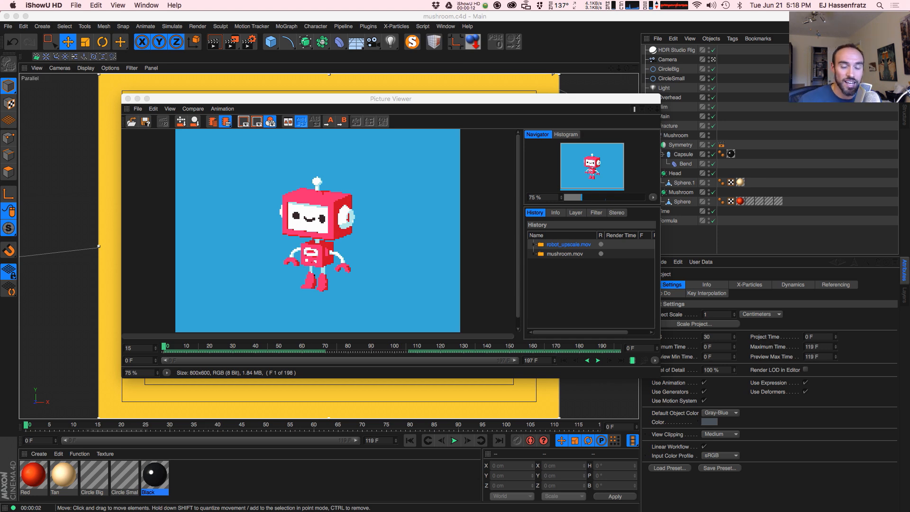
Step: Play and scrub through robot_upscale.mov and mushroom.mov in the Picture Viewer to examine their pixelated look
left_click(630, 361)
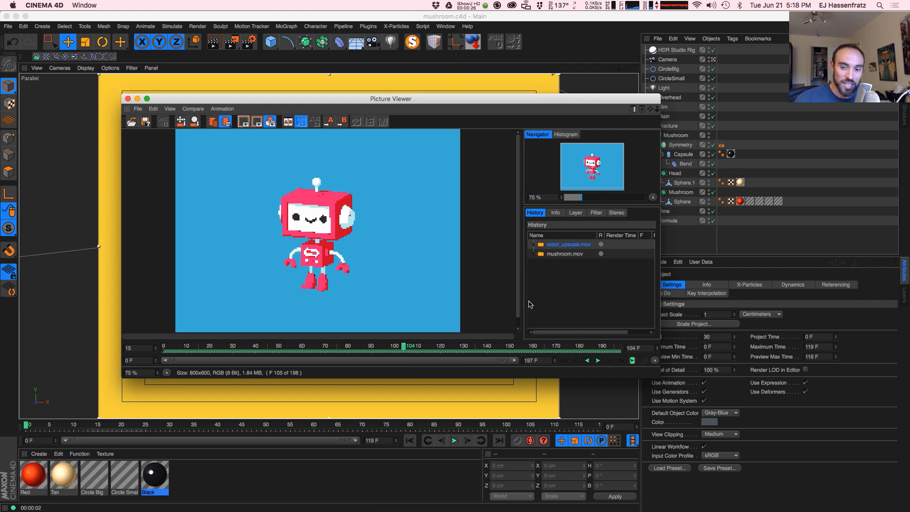
left_click(569, 255)
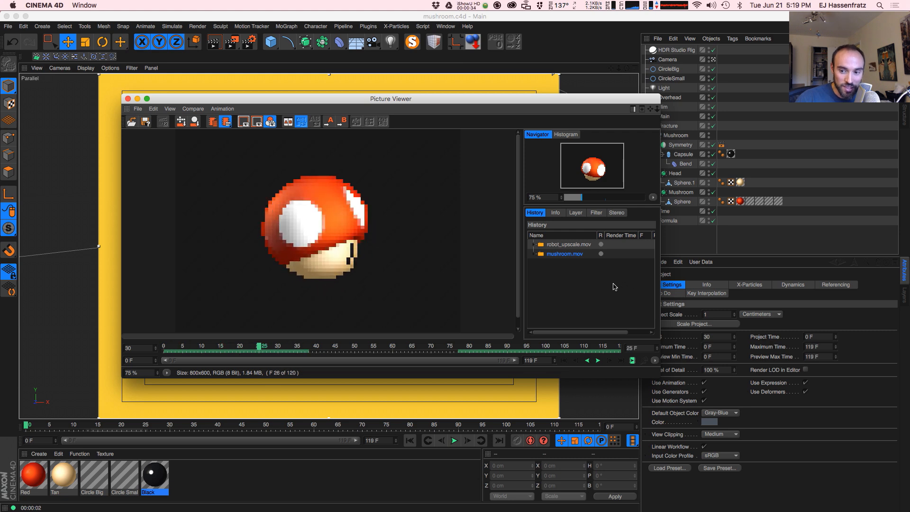
left_click_drag(345, 347, 190, 355)
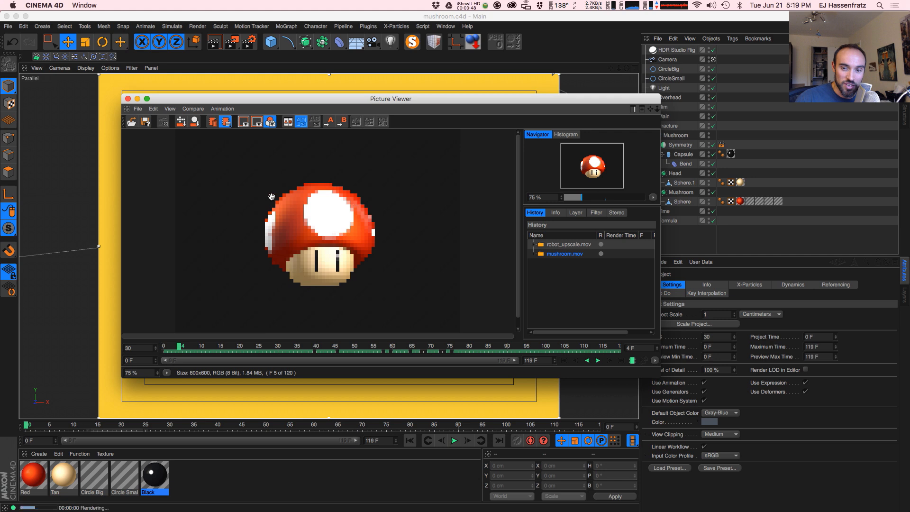
mouse_move(210, 347)
left_mouse_down()
mouse_move(320, 341)
mouse_move(160, 351)
mouse_move(221, 343)
left_mouse_up()
left_click(568, 245)
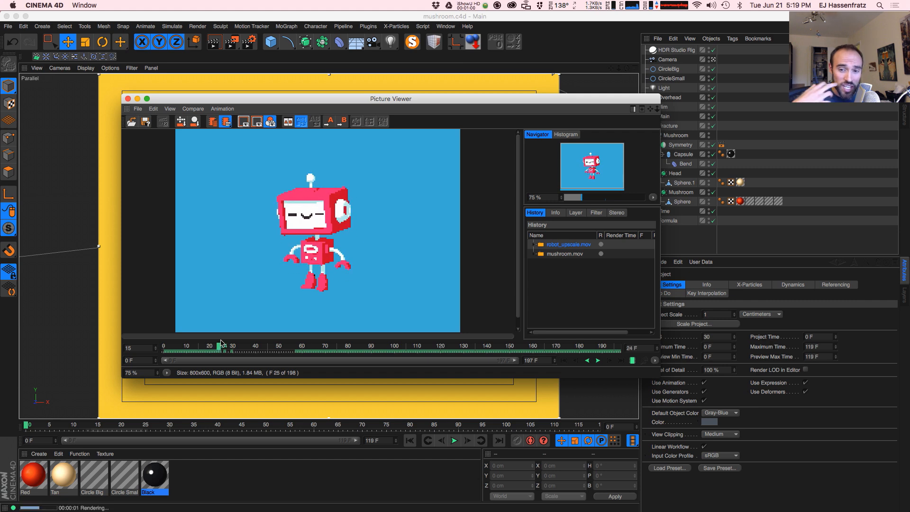
left_click_drag(223, 349, 283, 346)
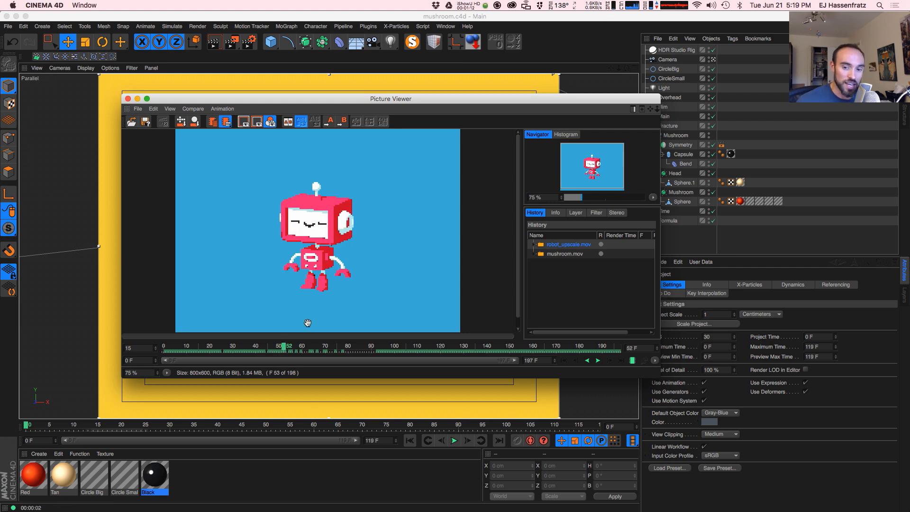
left_click(373, 346)
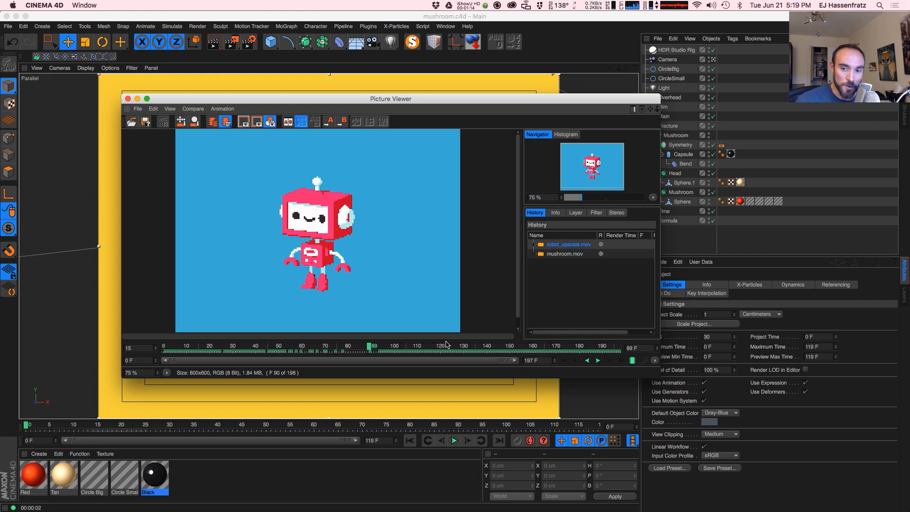
left_click(506, 348)
left_click(556, 347)
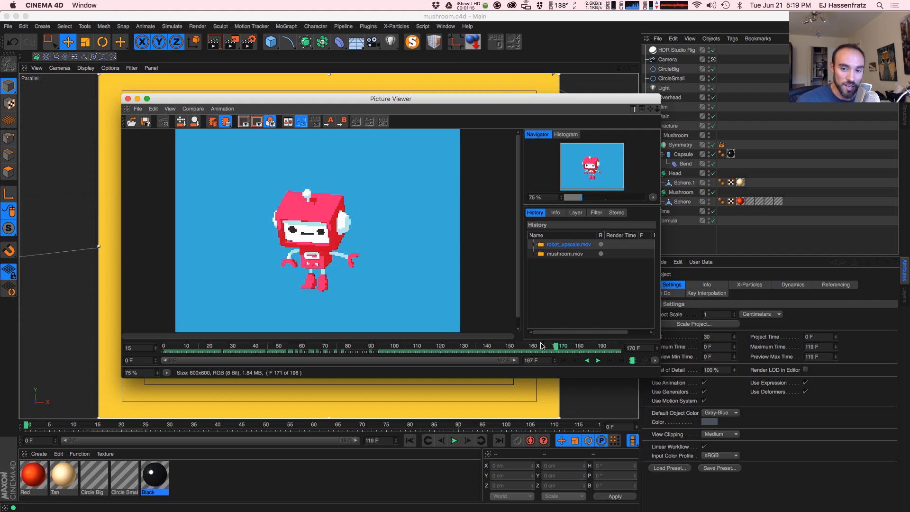
left_click(562, 254)
left_click(561, 245)
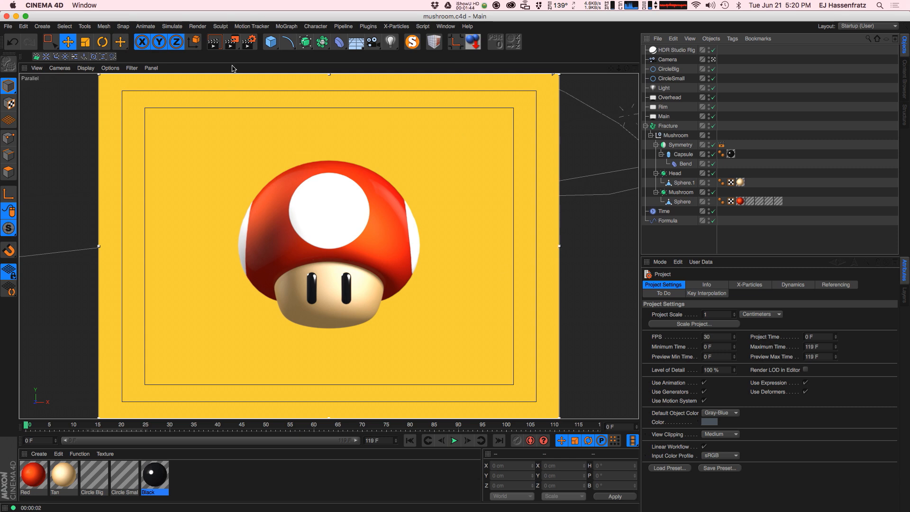
Step: Open the render settings and turn anti-aliasing off by setting it to None
left_click(251, 46)
left_click_drag(558, 182, 558, 164)
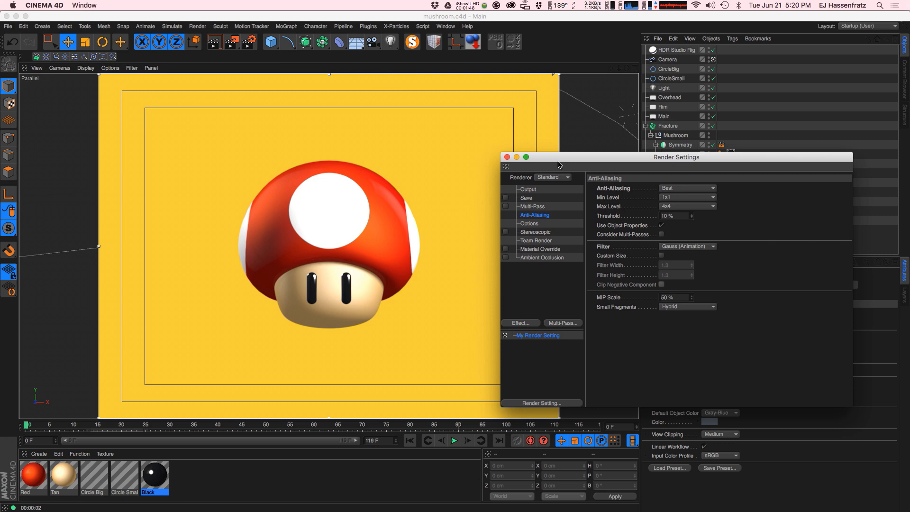
left_click(535, 204)
left_click(530, 191)
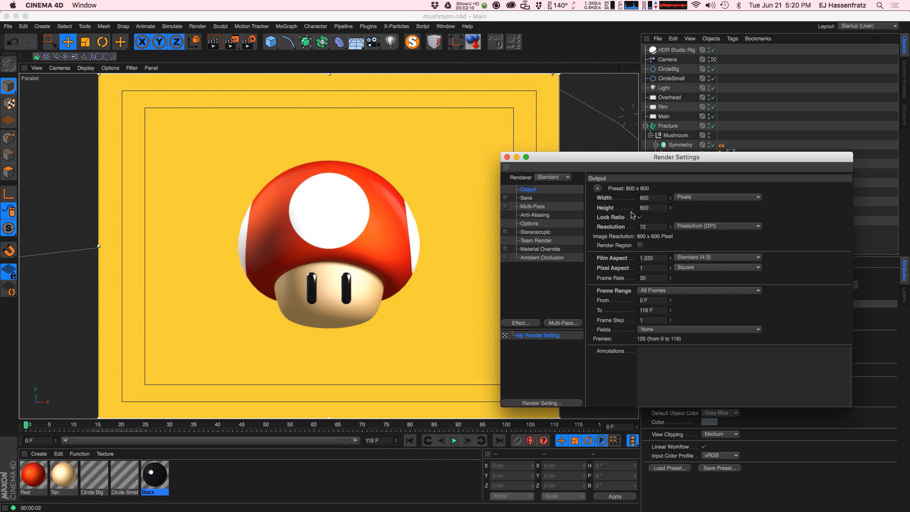
left_click(535, 215)
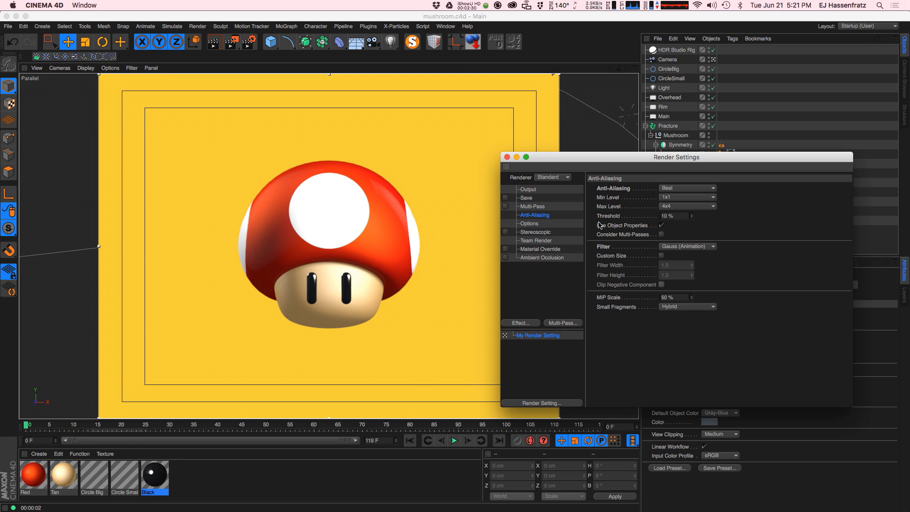
left_click(682, 189)
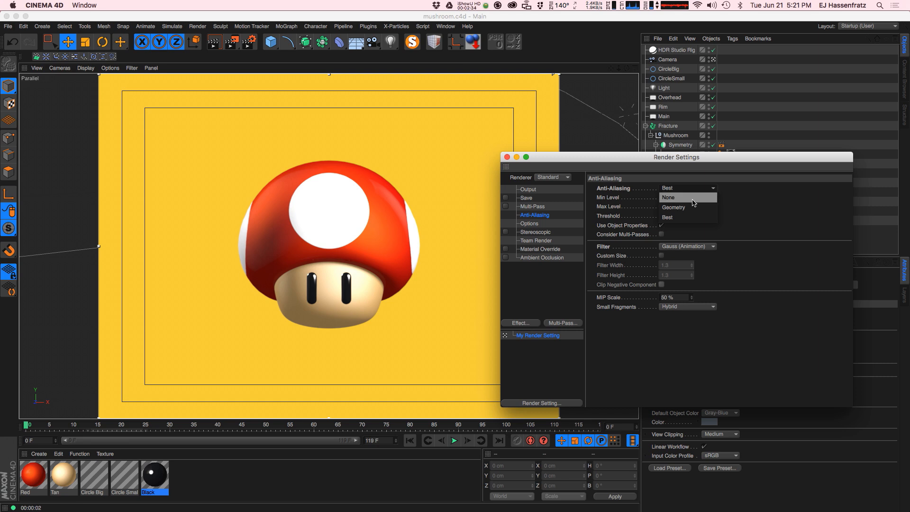
left_click(692, 198)
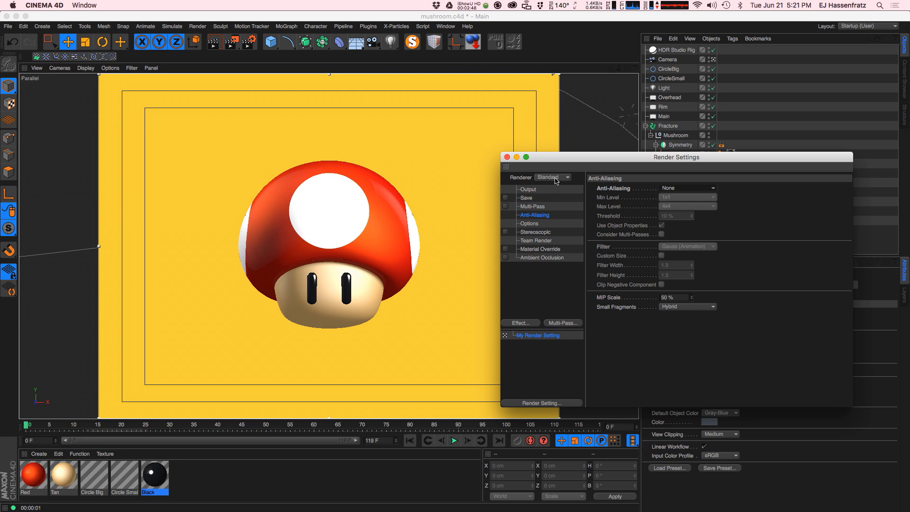
Step: Set the render output size to 400 x 300 pixels with the ratio locked
left_click(535, 191)
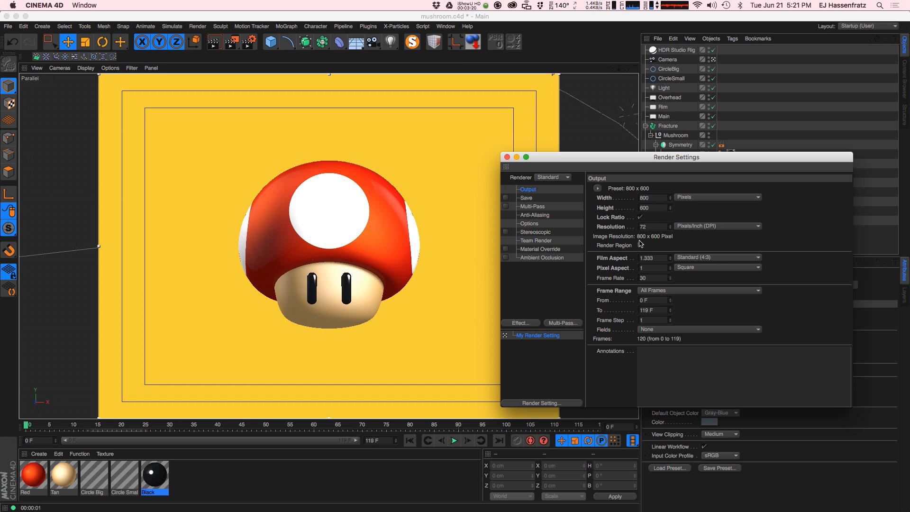
key("Return")
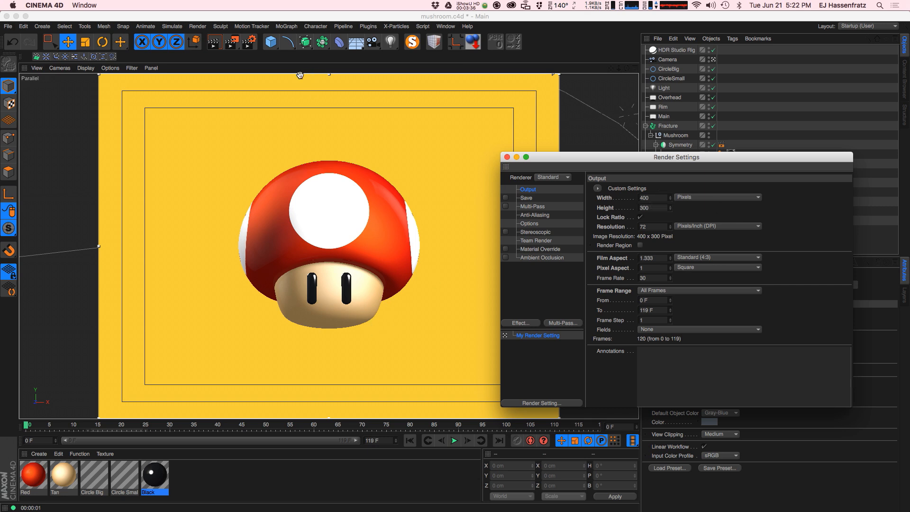
left_click(533, 197)
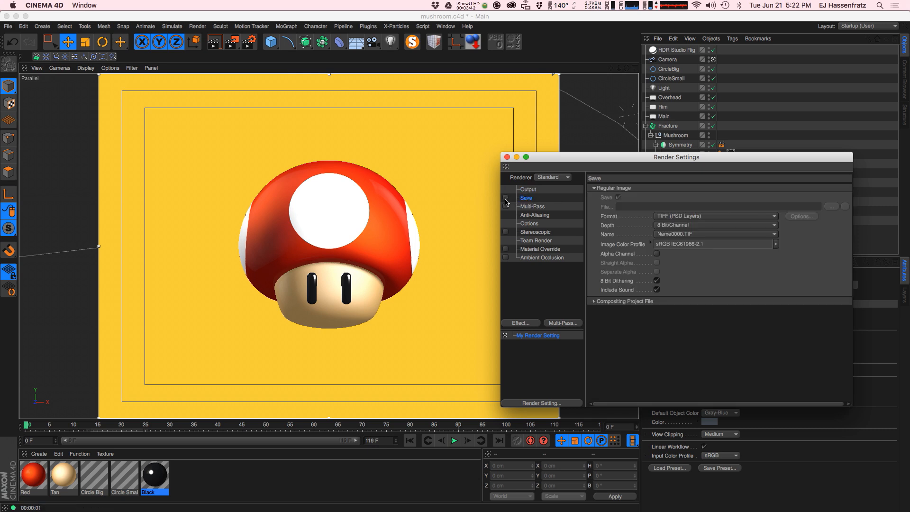
left_click(527, 189)
Step: Set the render frame range to Current Frame and render the mushroom to the Picture Viewer
left_click_drag(233, 42, 324, 93)
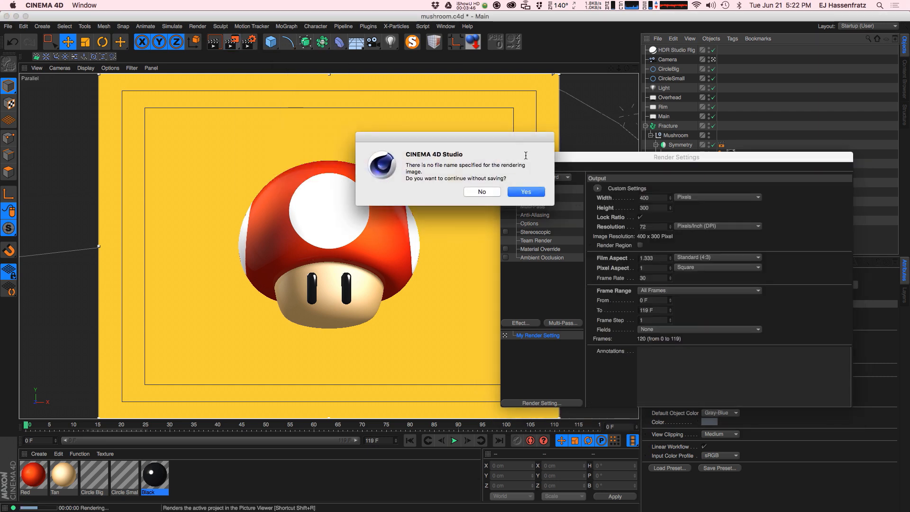
left_click(486, 192)
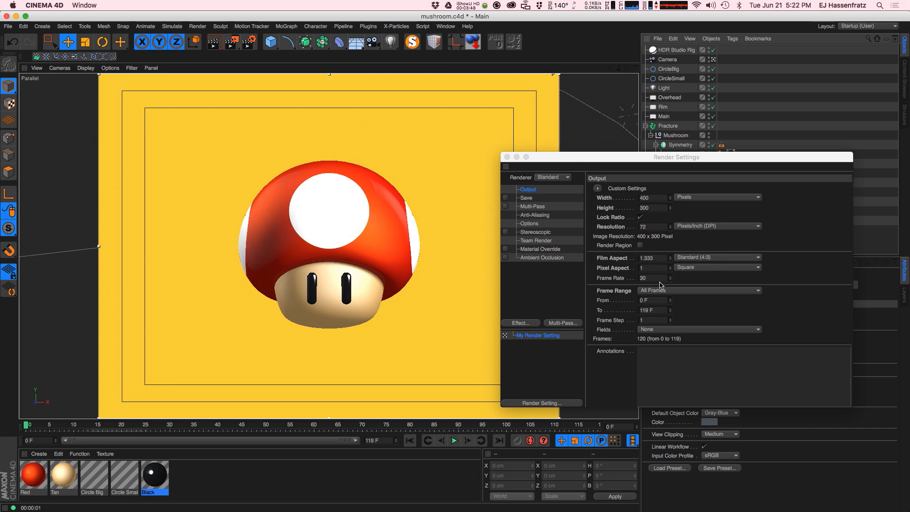
left_click(664, 292)
left_click(668, 301)
key("super+r")
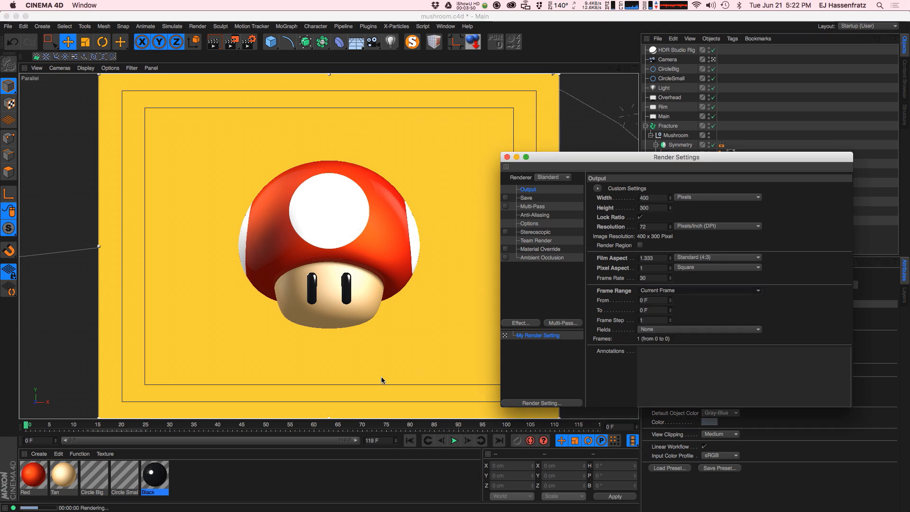
left_click_drag(232, 42, 269, 92)
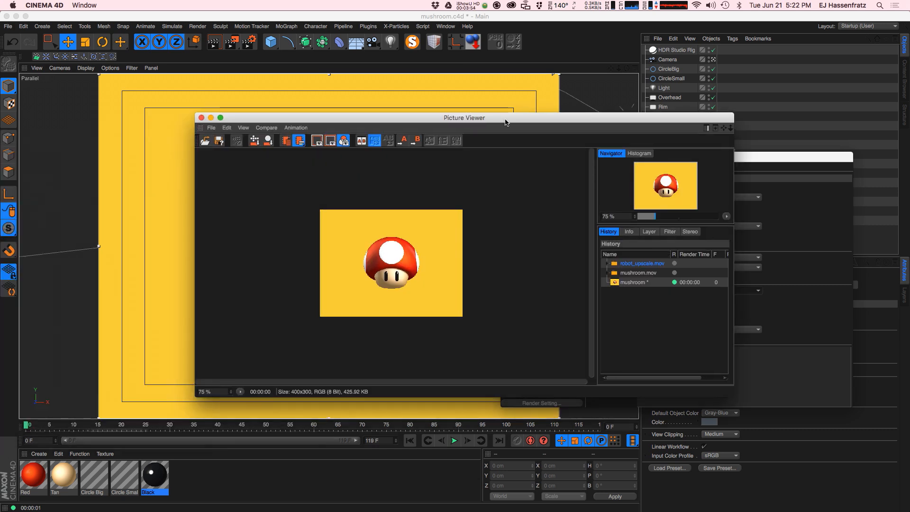
Step: View the render at 100% zoom and arrange the Picture Viewer and Render Settings windows side by side
double_click(608, 216)
type("100")
key("Return")
left_click_drag(371, 118, 277, 104)
left_click_drag(628, 374, 504, 420)
left_click_drag(398, 108, 353, 99)
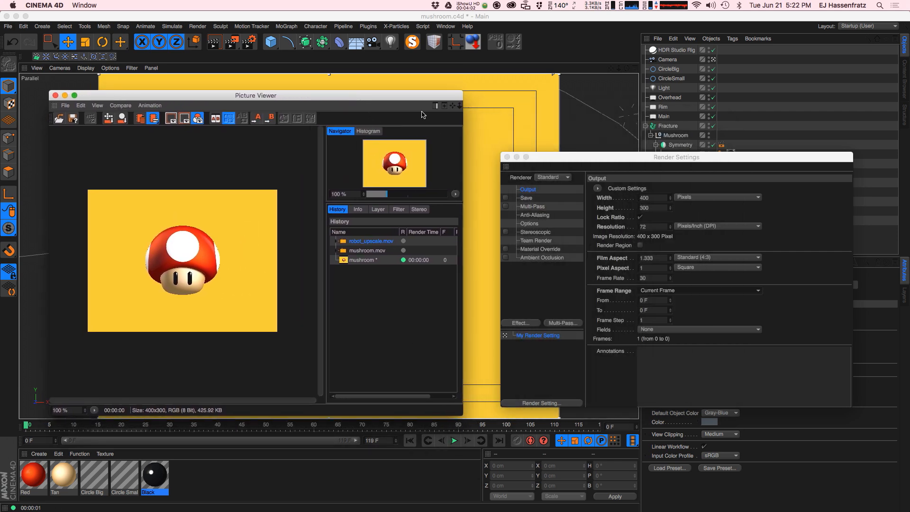
left_click_drag(602, 161, 617, 147)
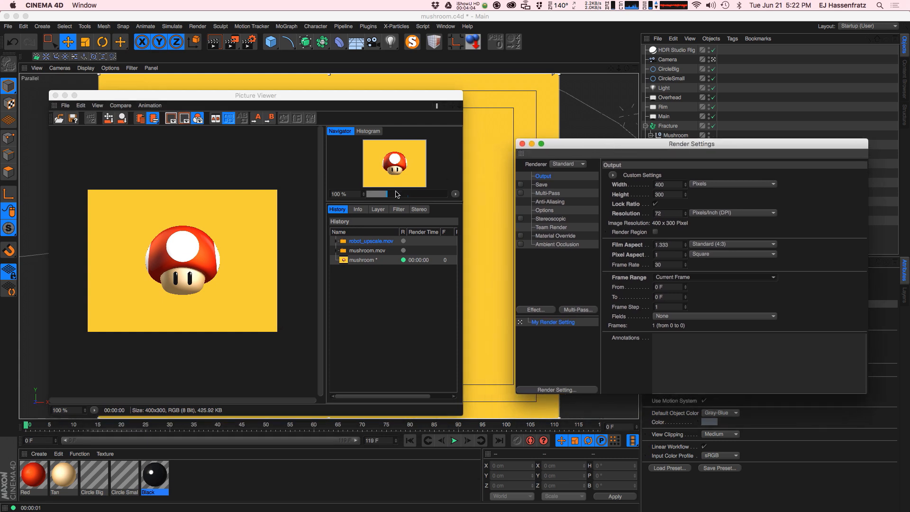
Step: Enlarge the Picture Viewer window and view the 400 x 300 render at 200% zoom
left_click(459, 429)
left_click_drag(462, 416, 583, 480)
left_click_drag(349, 98, 315, 86)
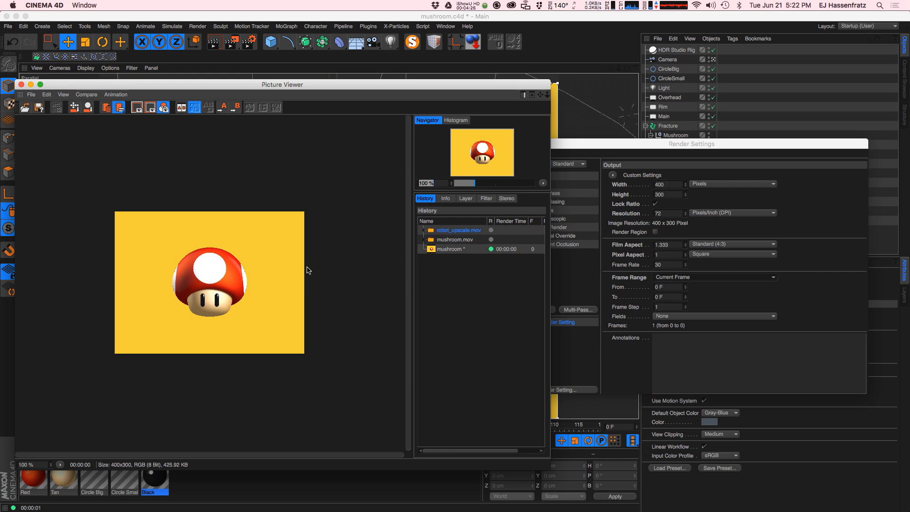
type("2")
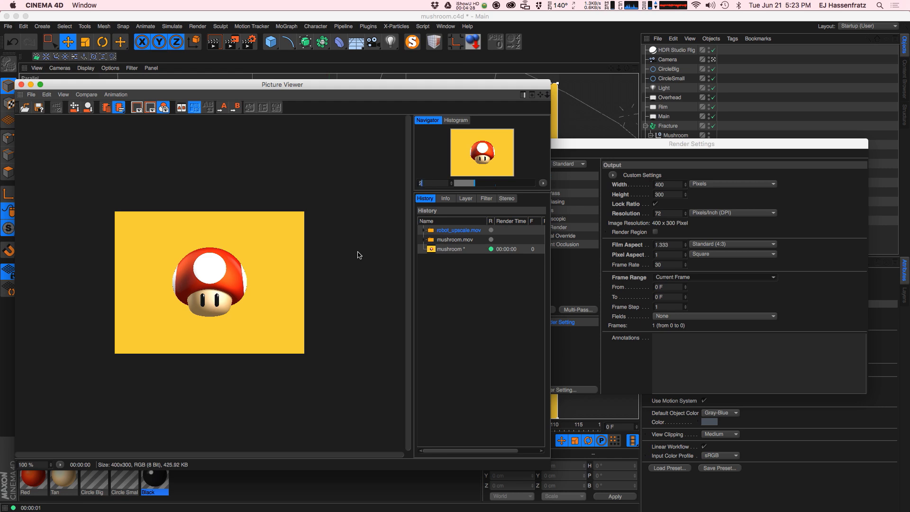
type("00")
key("Return")
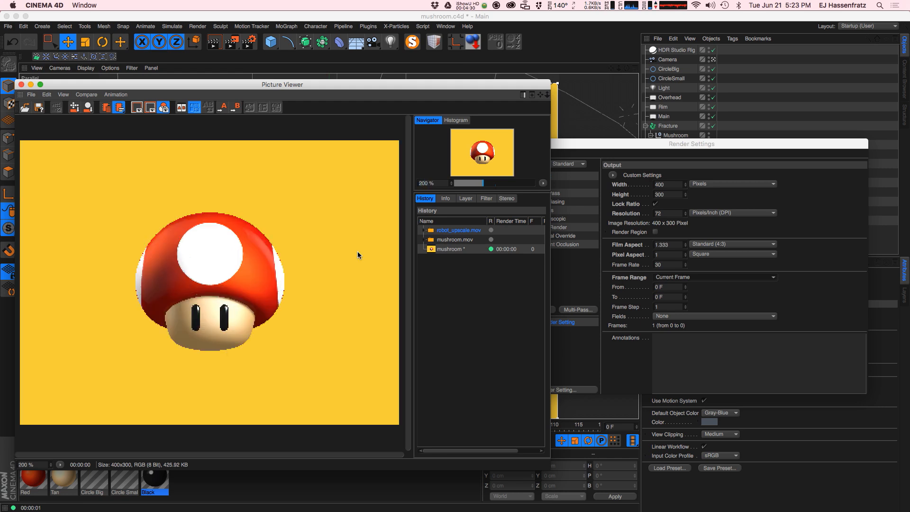
left_click_drag(549, 468, 598, 480)
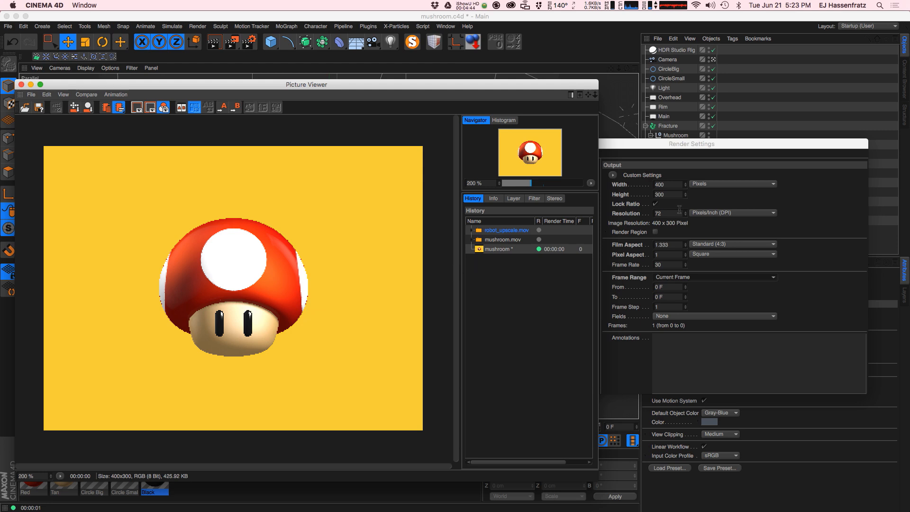
Step: Reduce the output size to 200 x 150 pixels and render the current frame to the Picture Viewer
left_click_drag(652, 151, 673, 151)
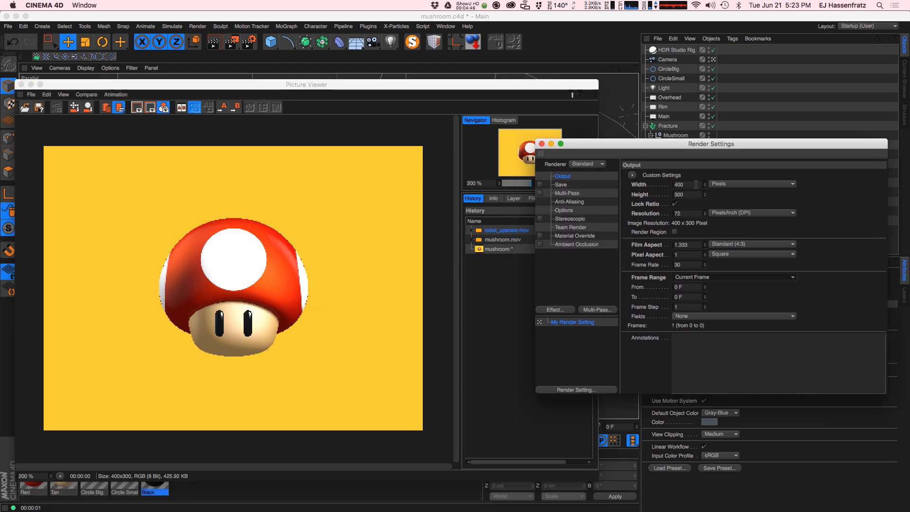
left_click(696, 185)
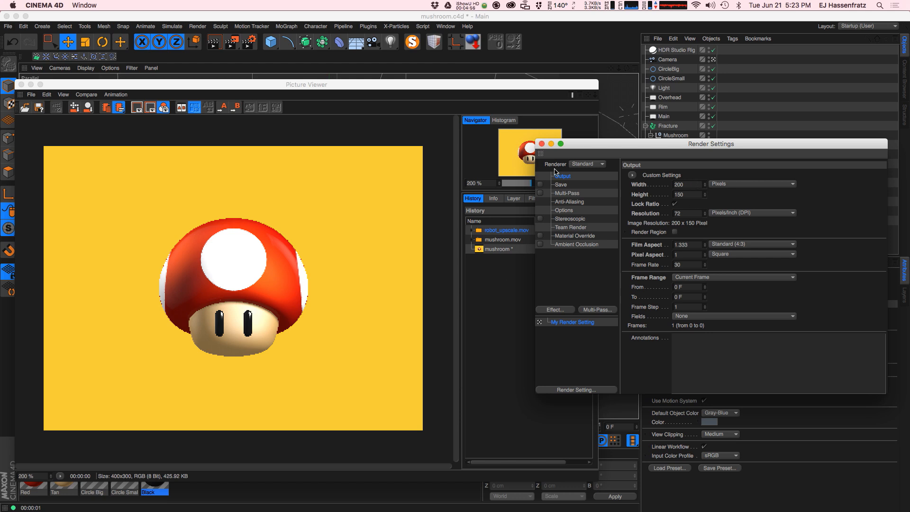
left_click_drag(232, 43, 270, 92)
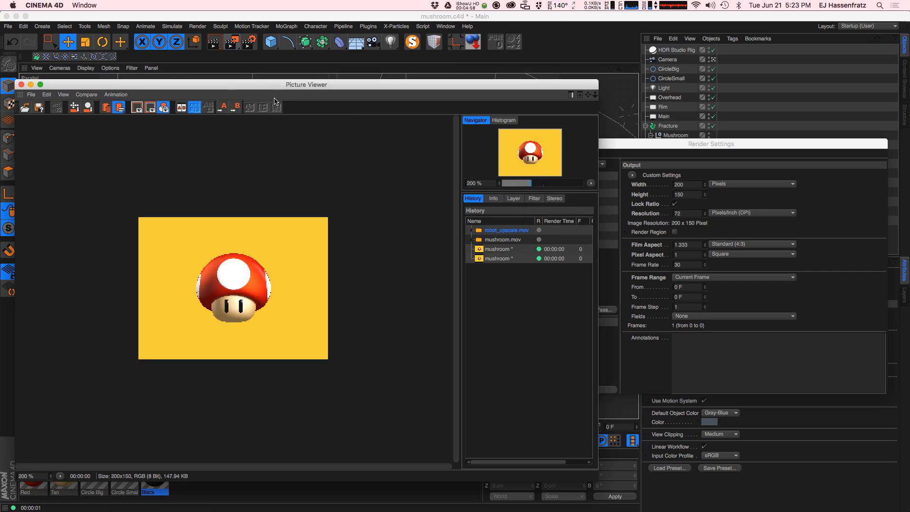
Step: View the 200 x 150 render at 400% zoom in the Picture Viewer
left_click_drag(480, 182, 449, 185)
key("BackSpace")
key("Return")
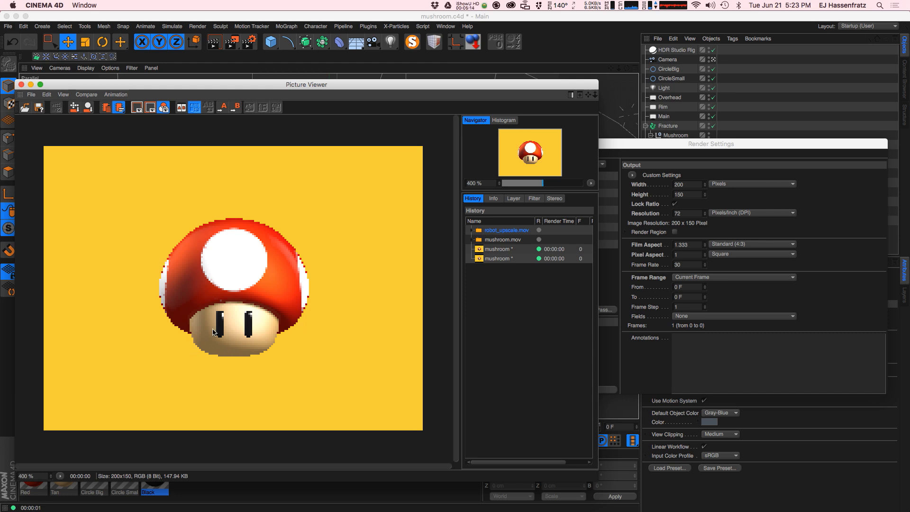
Step: Set the output width to 800/10 pixels for an 80 x 60 image and render the current frame
left_click(666, 193)
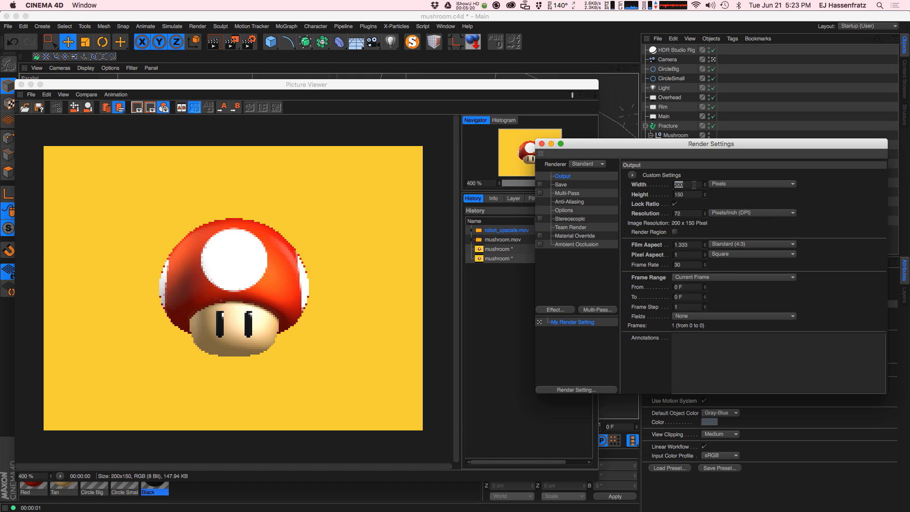
type("800")
key("Return")
type("/10")
key("Return")
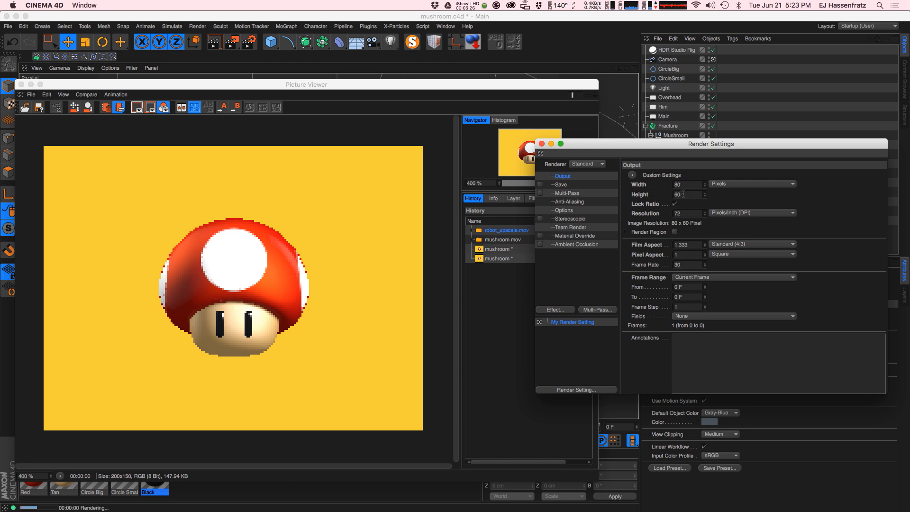
left_click_drag(237, 46, 244, 89)
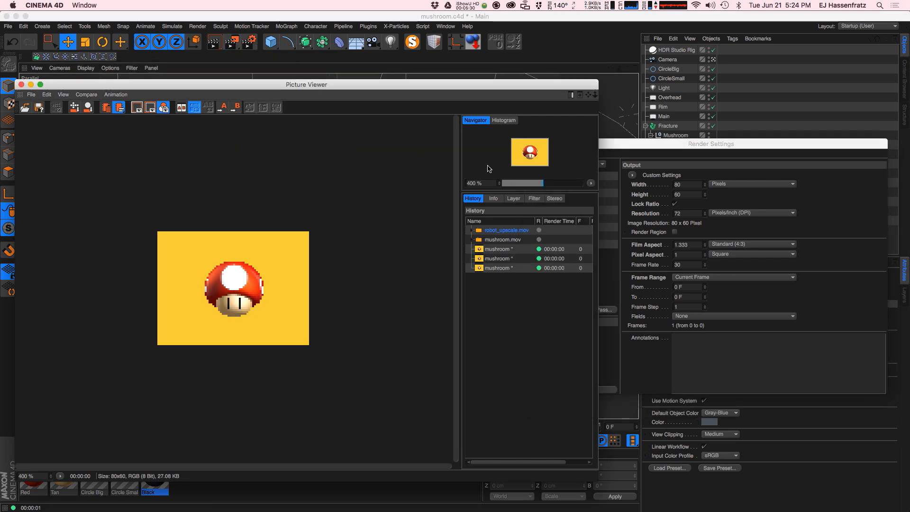
Step: View the 80 x 60 render at 1000% zoom in the Picture Viewer
left_click(474, 183)
type("1")
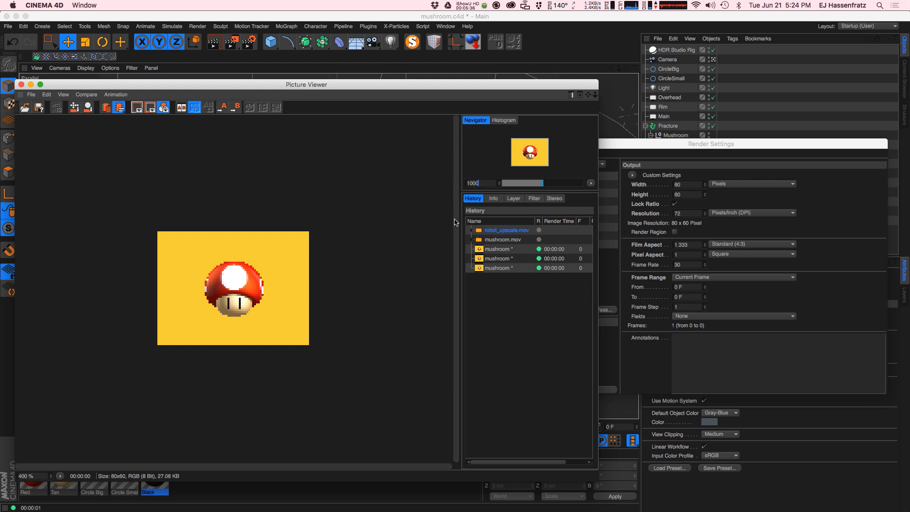
type("000")
key("Return")
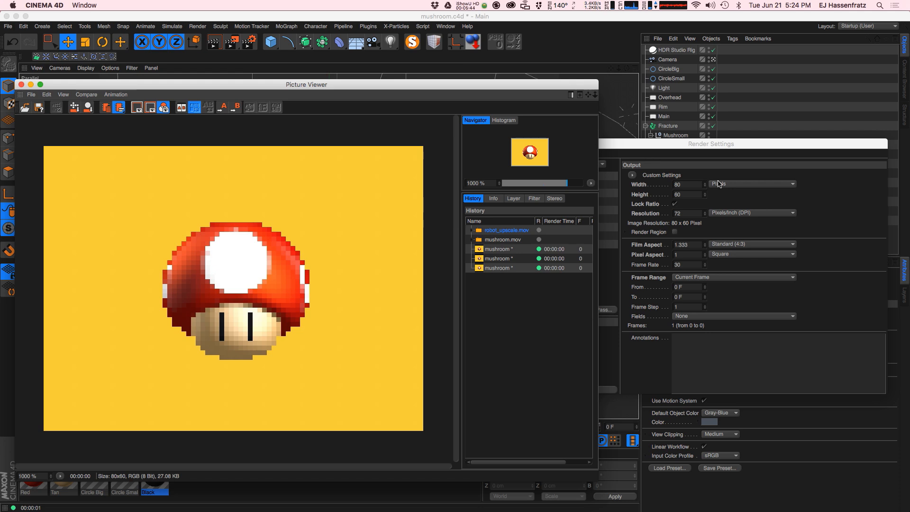
Step: Set the frame range to All Frames and render the animation to the Picture Viewer without specifying an output file
left_click(730, 276)
left_click(706, 306)
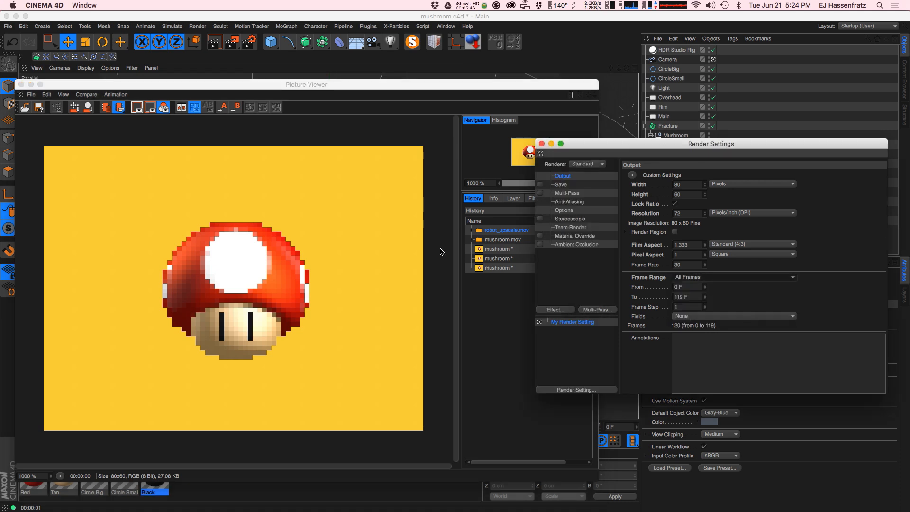
left_click(235, 48)
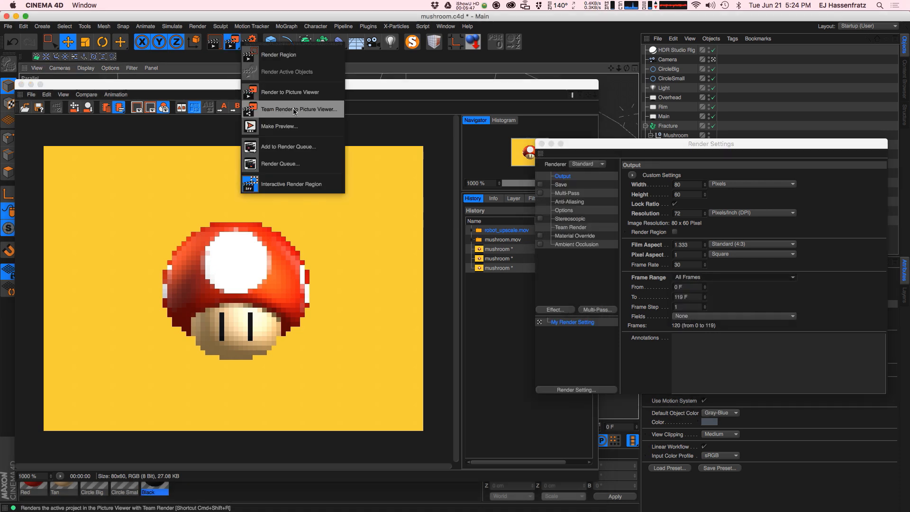
left_click(316, 98)
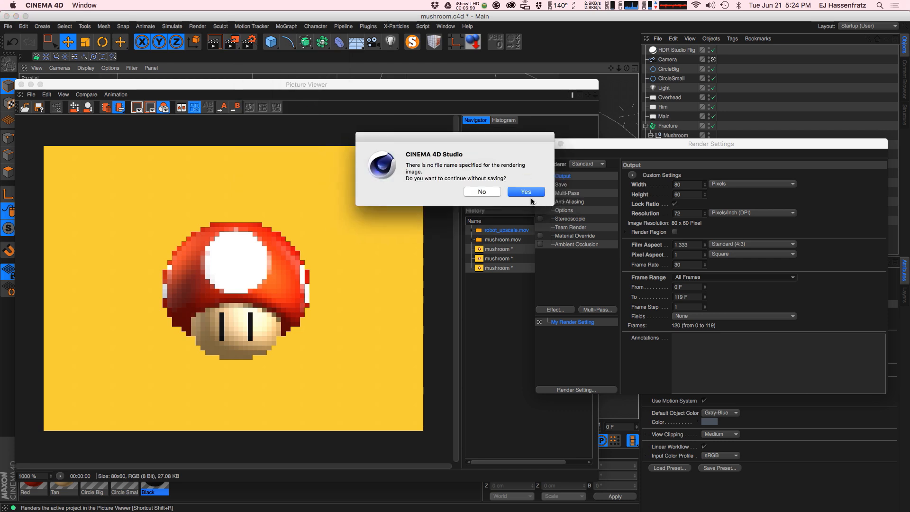
left_click(527, 192)
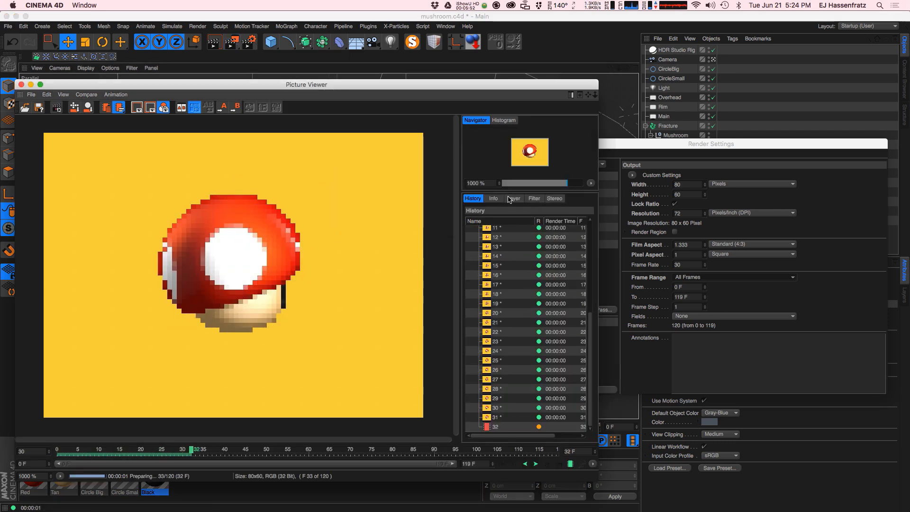
left_click(694, 357)
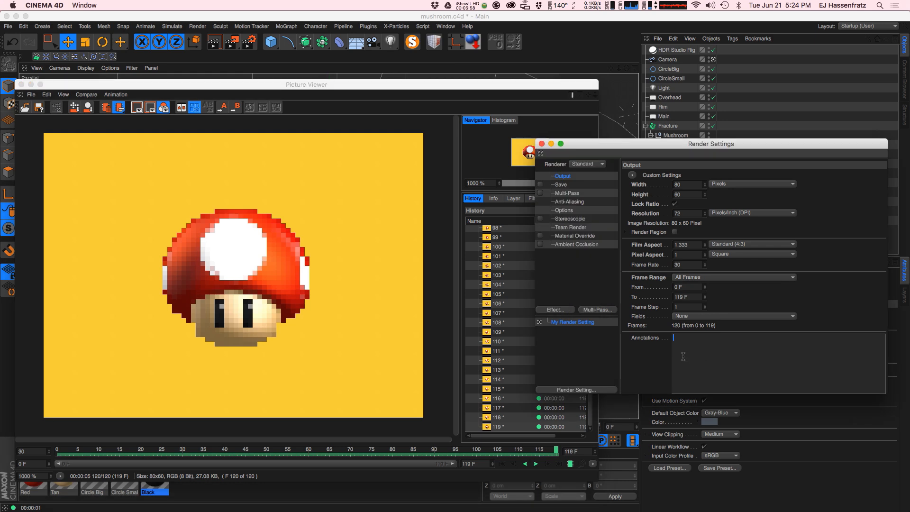
left_click(561, 185)
left_click(574, 176)
left_click(410, 330)
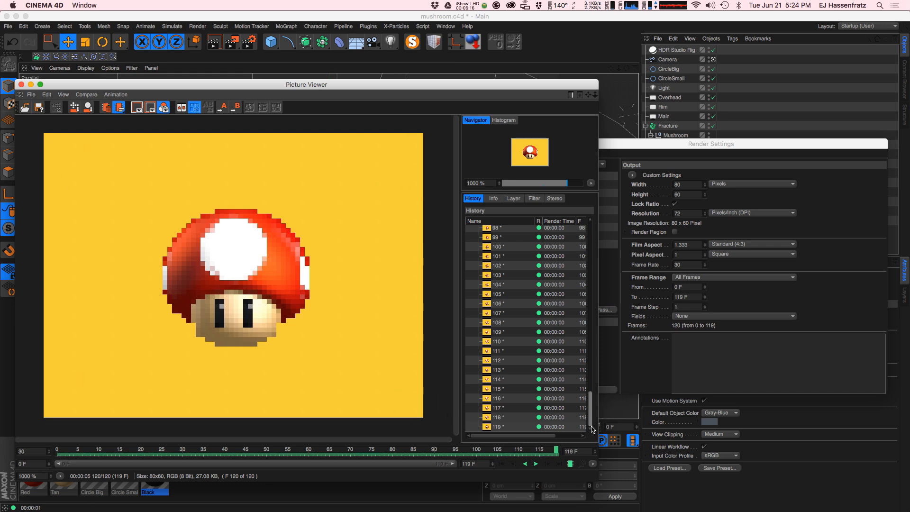
Step: Compare the rendered mushroom at 100% and 1000% zoom in the Picture Viewer
left_click_drag(516, 184, 412, 183)
type("100")
key("Return")
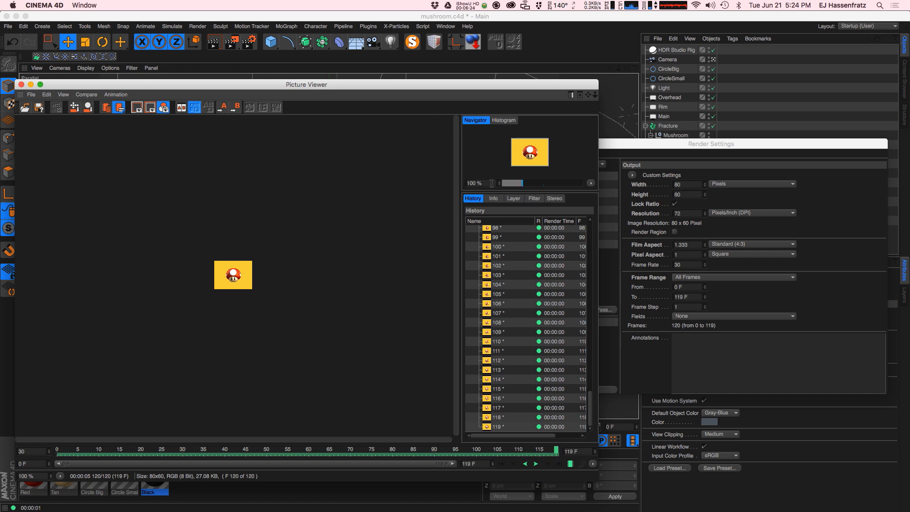
type("1000")
key("Return")
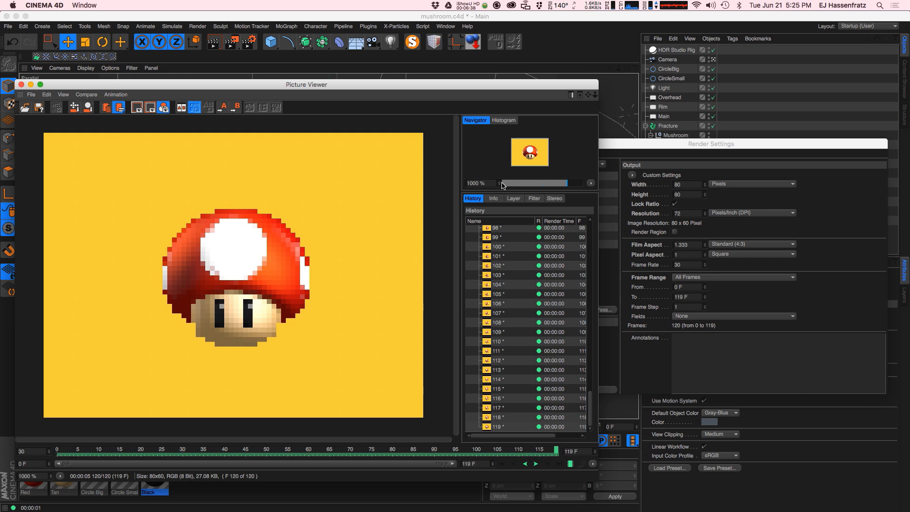
Step: Open the save options for the rendered mushroom frame sequence in the Picture Viewer history
left_click_drag(590, 411, 609, 226)
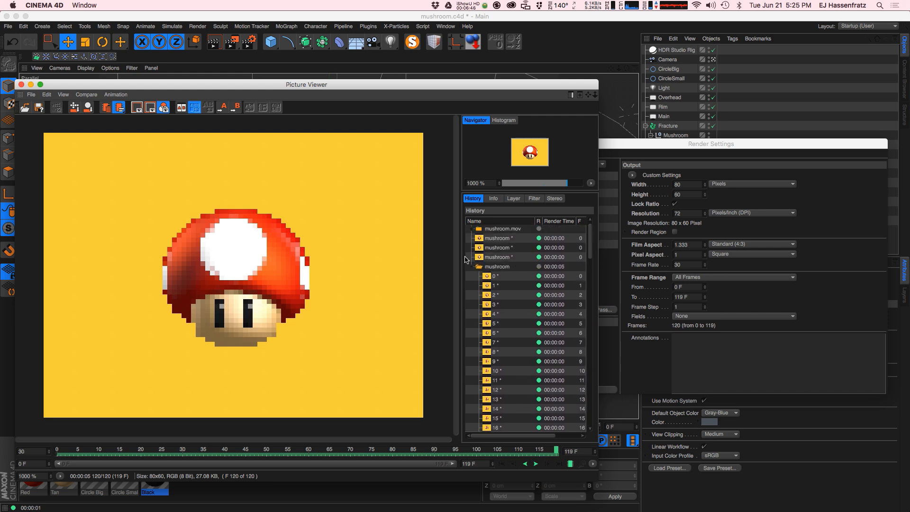
left_click(496, 268)
left_click_drag(591, 258, 568, 249)
right_click(499, 281)
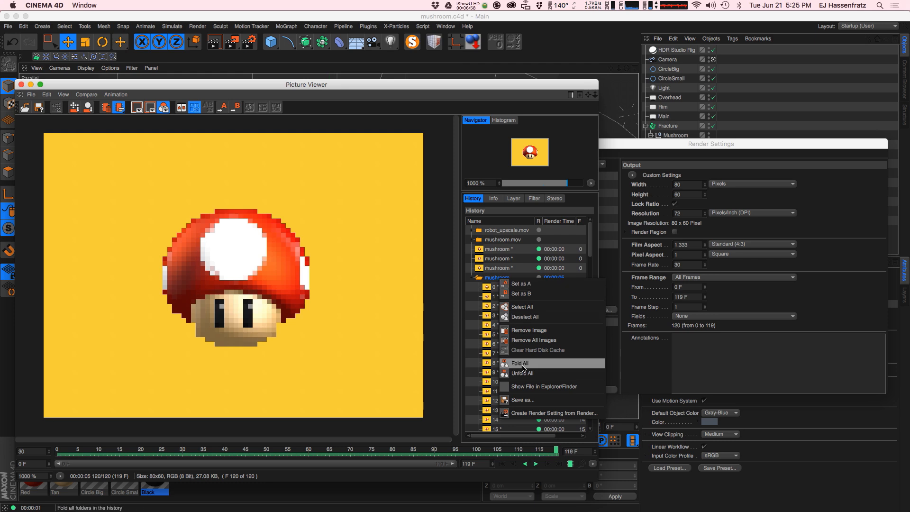
left_click(551, 400)
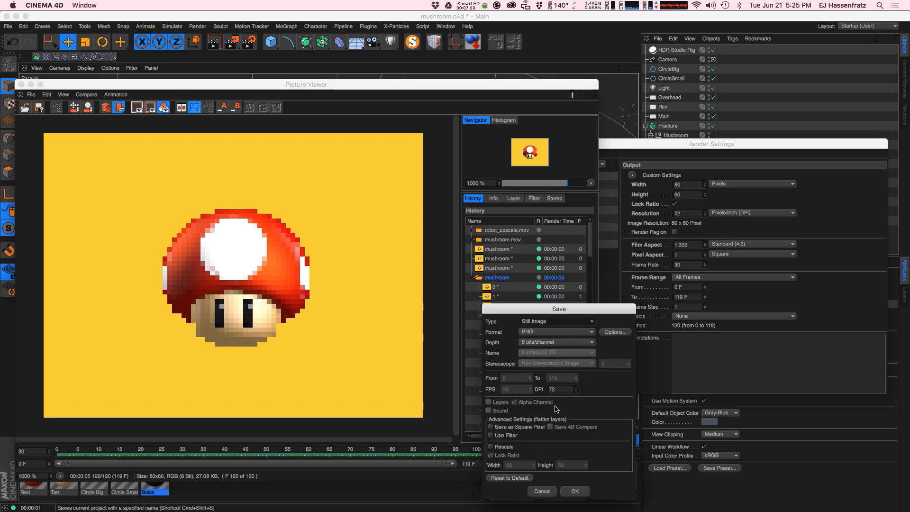
left_click_drag(551, 311, 568, 183)
Step: Set the save type to Animation for the rendered mushroom sequence
left_click(563, 196)
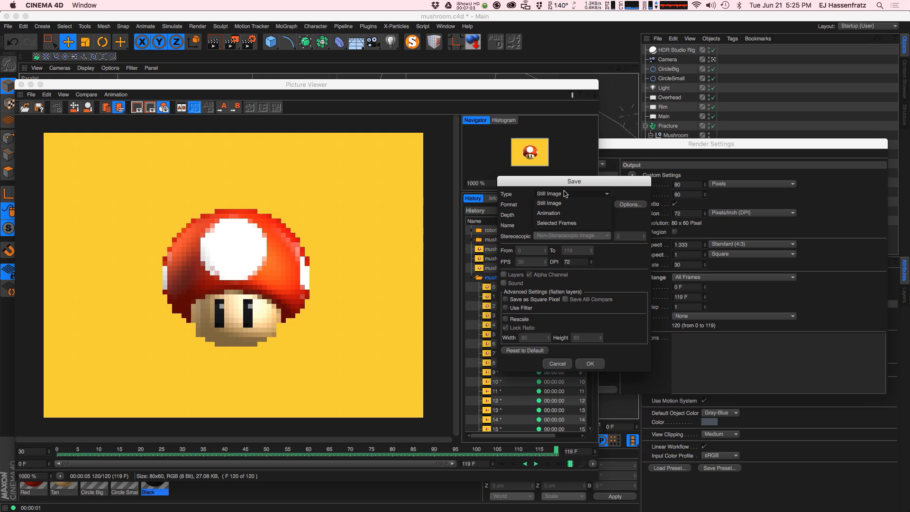
left_click(505, 194)
left_click(544, 204)
left_click(545, 206)
left_click(550, 194)
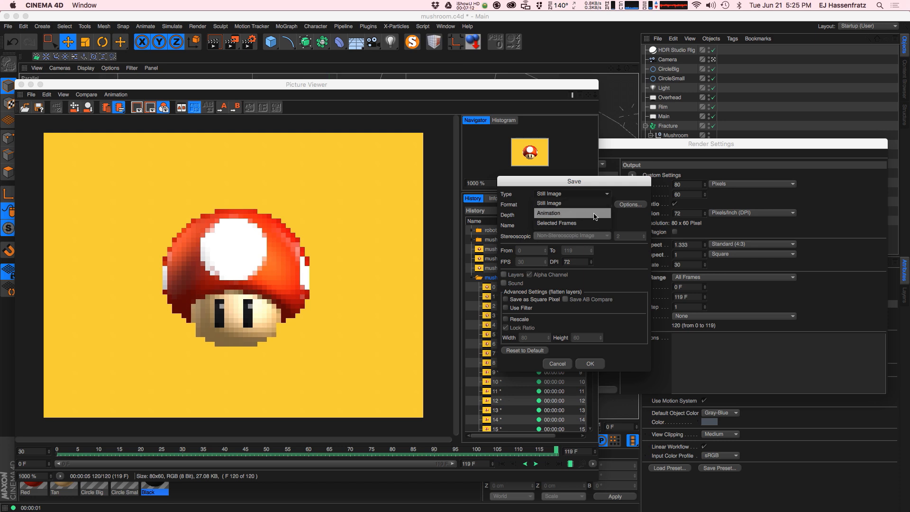
left_click(591, 217)
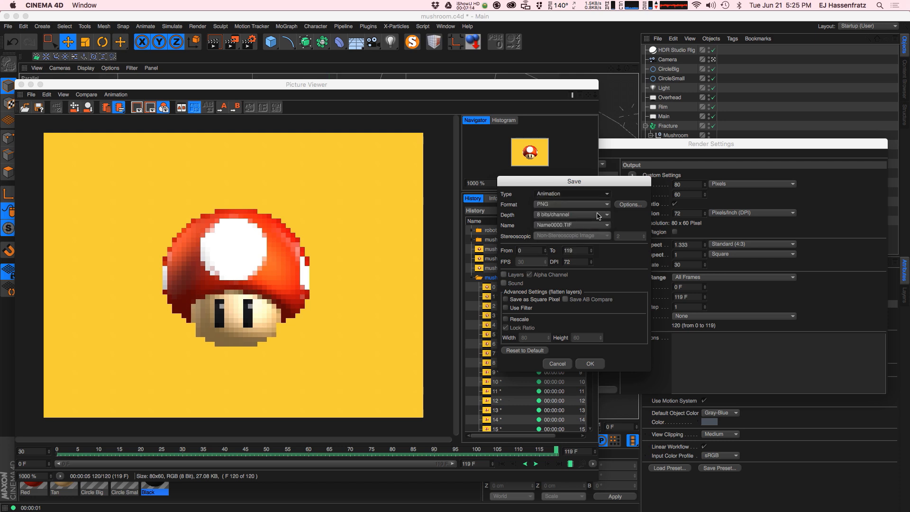
Step: Choose QuickTime Movie as the save format and check its compression options without changing them
left_click(573, 205)
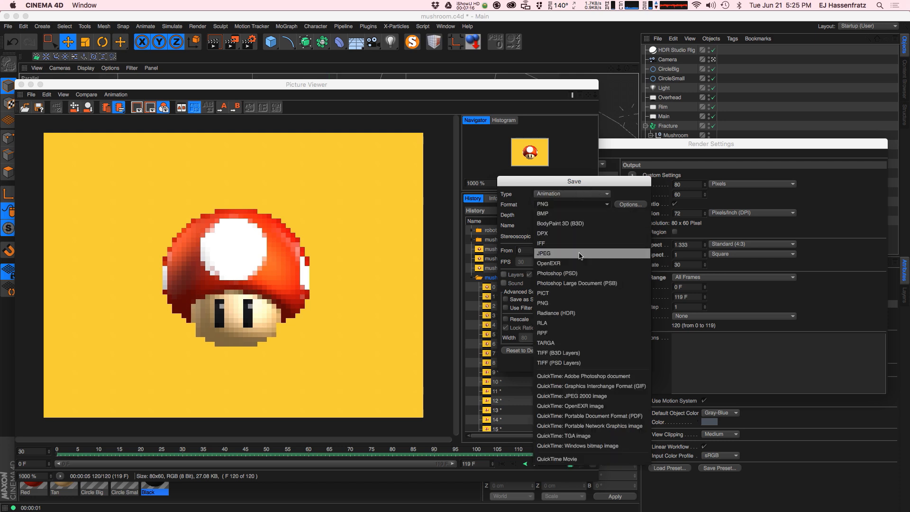
left_click(560, 459)
left_click(630, 205)
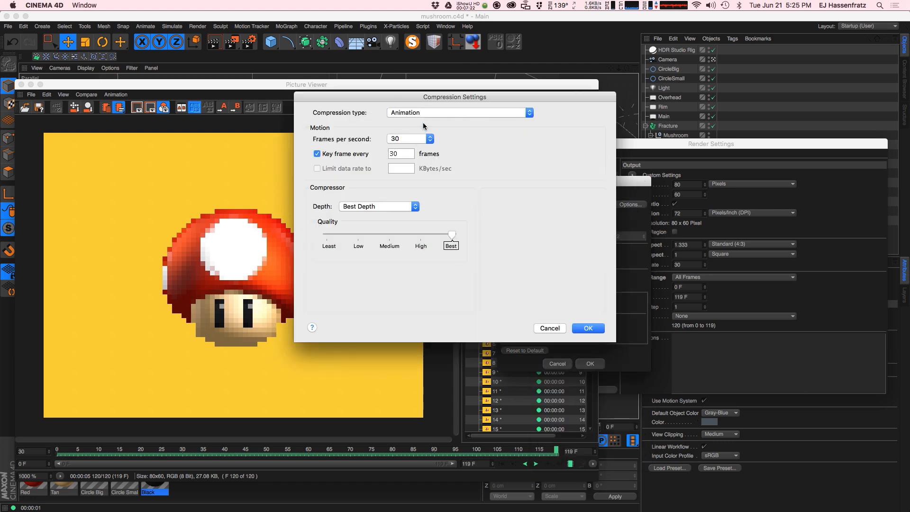
left_click(550, 328)
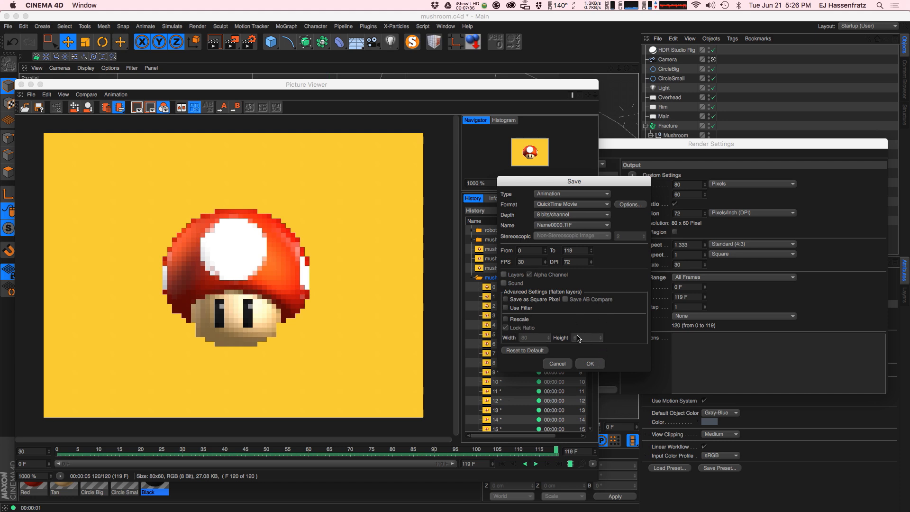
Step: Enable rescaling with locked ratio for the saved movie and set its size to 800 x 600
left_click(518, 320)
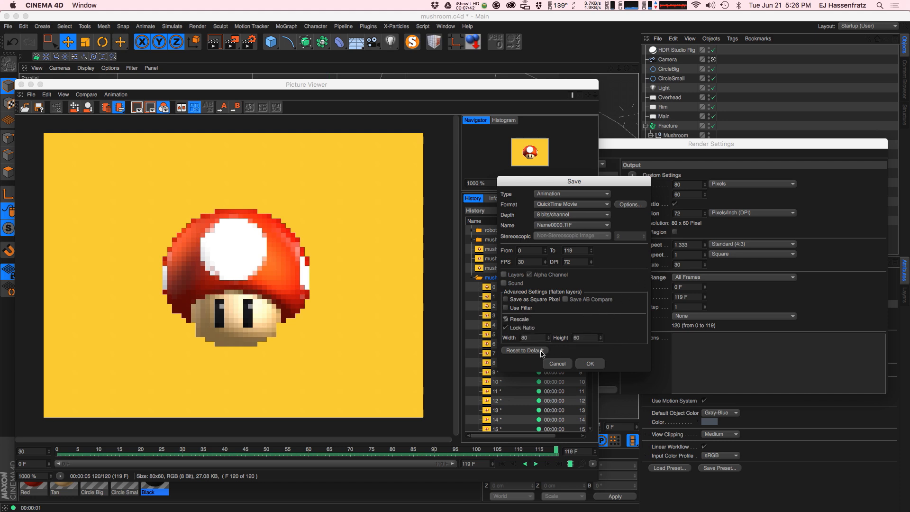
left_click_drag(550, 181, 507, 185)
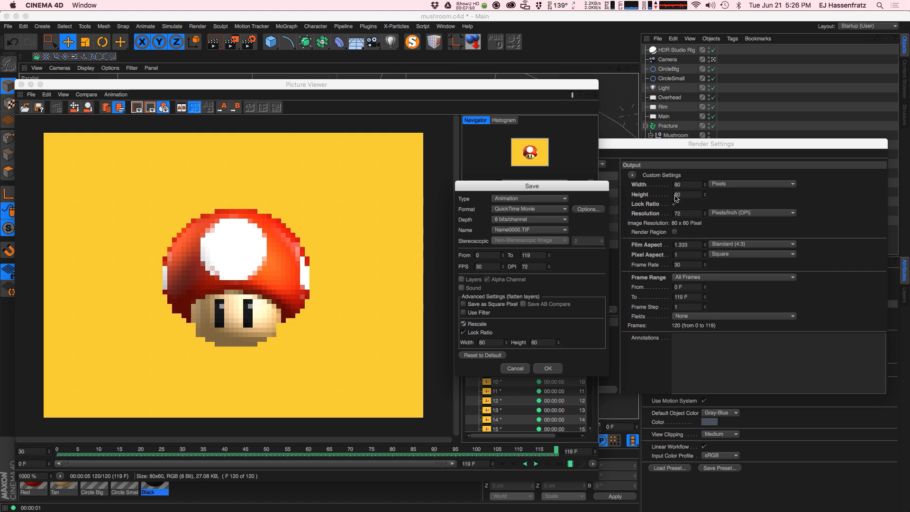
left_click_drag(577, 189, 584, 264)
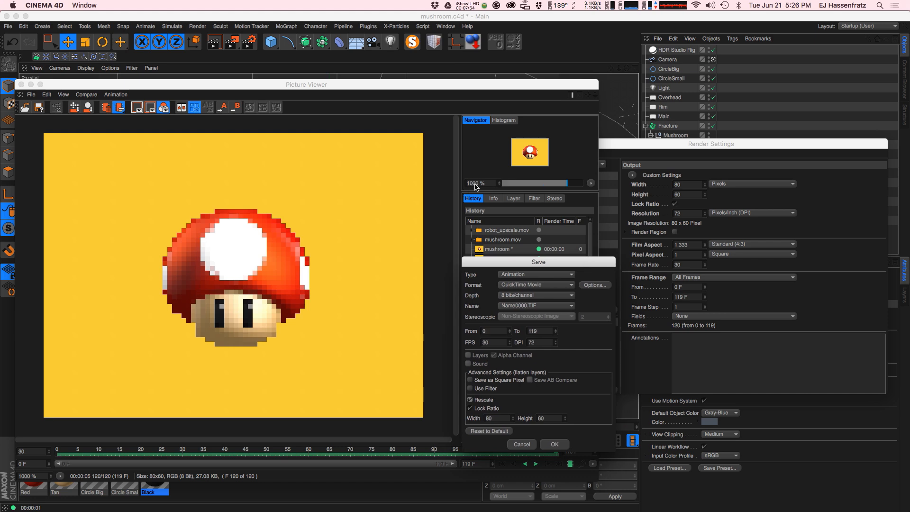
left_click_drag(511, 263, 488, 202)
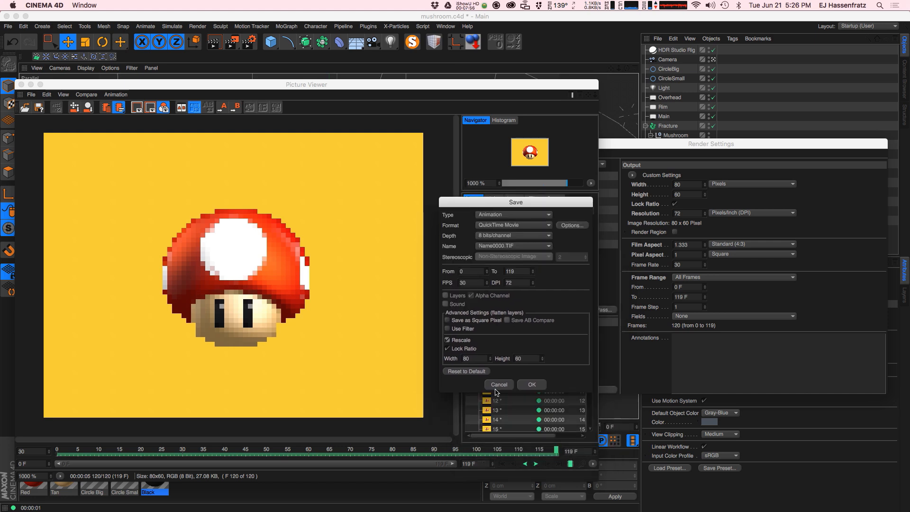
left_click(476, 358)
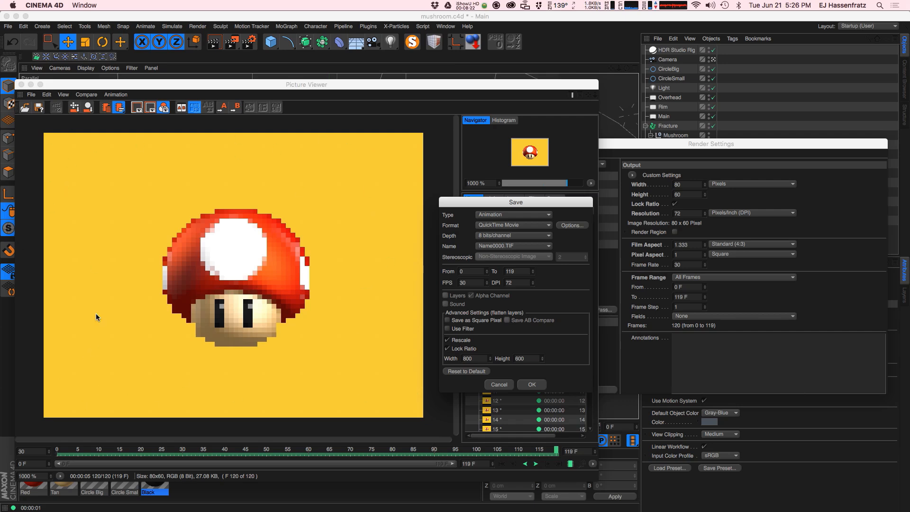
Step: Save the rescaled animation as mushroom_800x600 in the 8_BIT_RENDERS folder
left_click(531, 384)
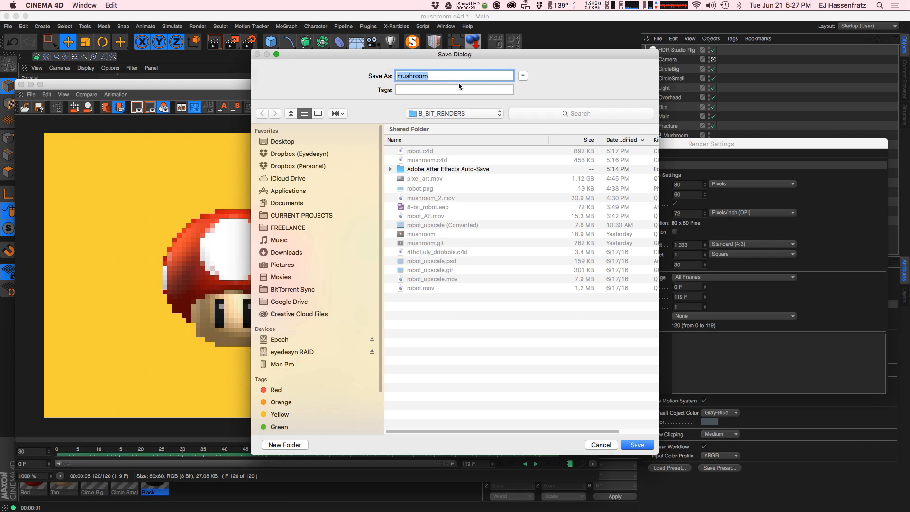
left_click(436, 73)
type("_800x600")
key("Return")
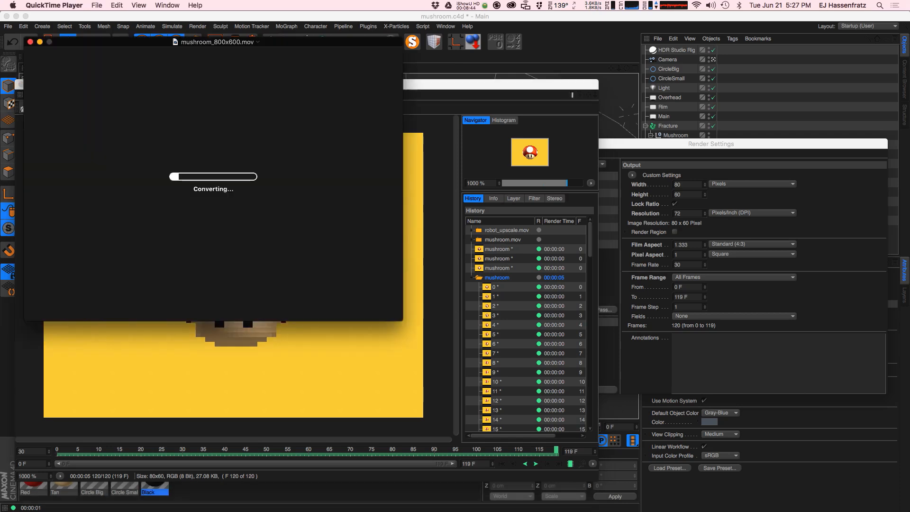
Step: Play the mushroom_800x600 movie in QuickTime Player and close it without keeping the converted copy
left_click_drag(97, 49, 382, 122)
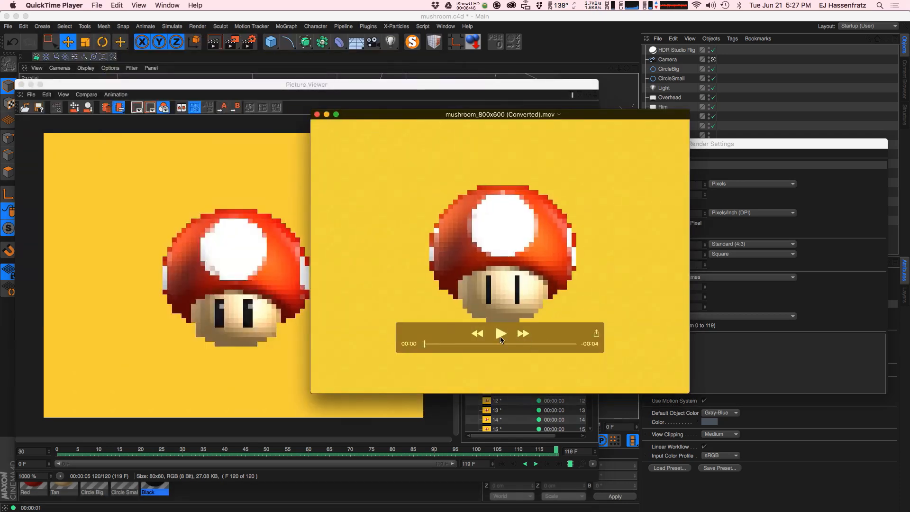
key("space")
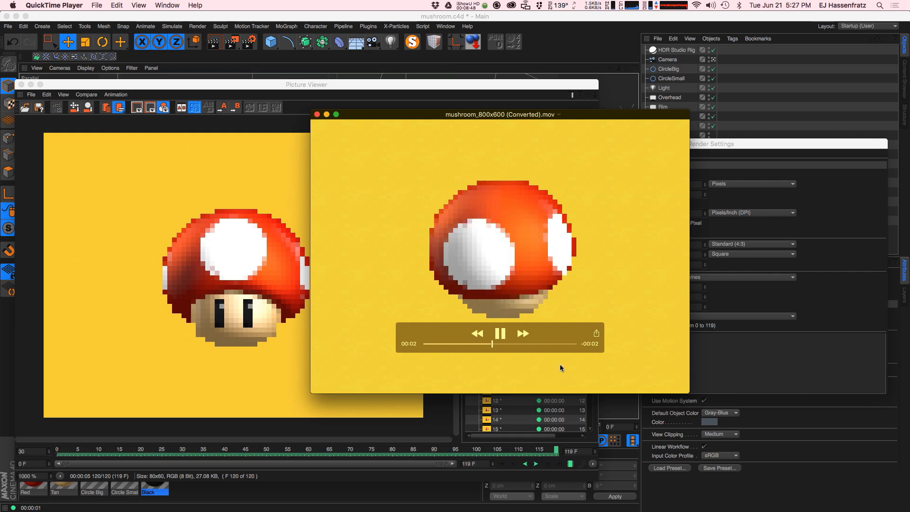
left_click_drag(592, 118, 598, 140)
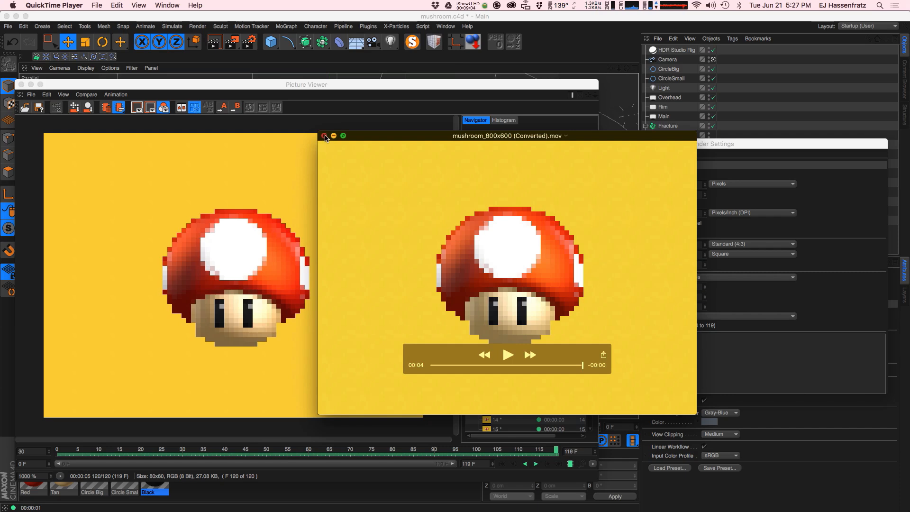
left_click_drag(355, 148, 354, 150)
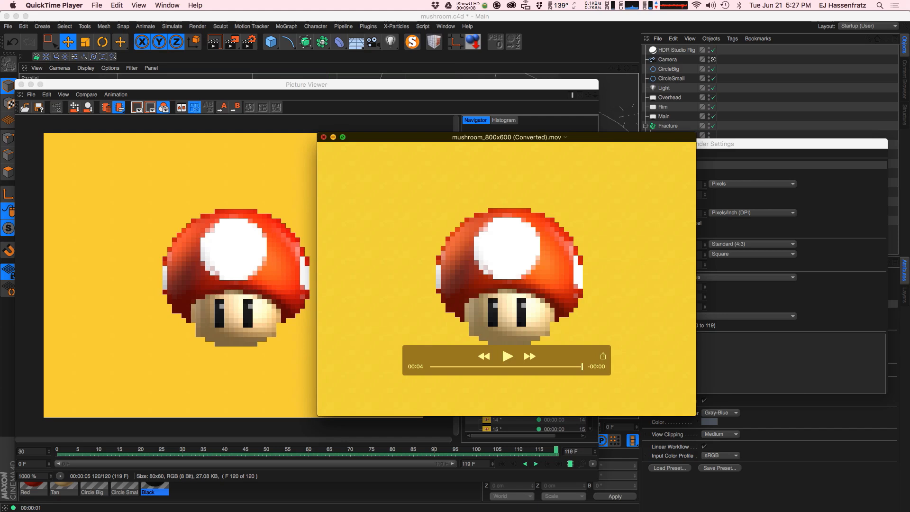
key("super+w")
key("super+BackSpace")
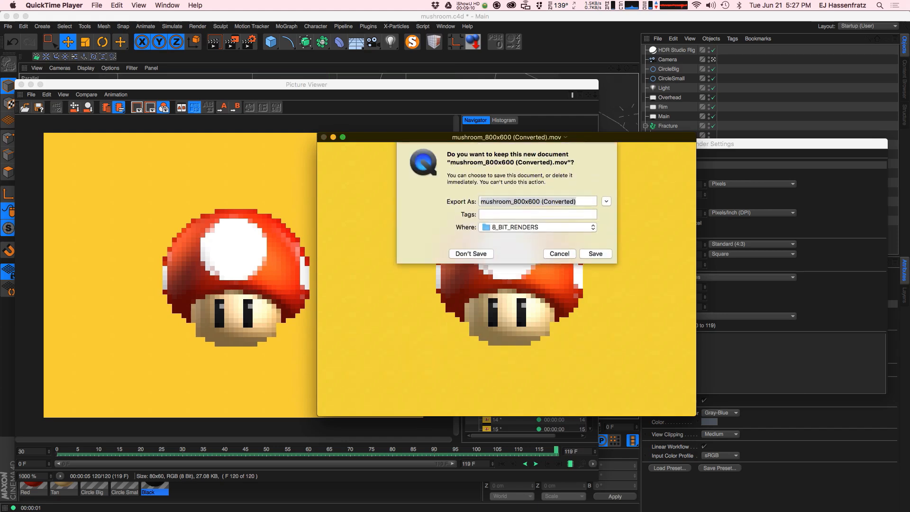
Step: Zoom the rendered mushroom in the Picture Viewer to 1600% to inspect its pixels
left_click_drag(499, 183, 553, 18)
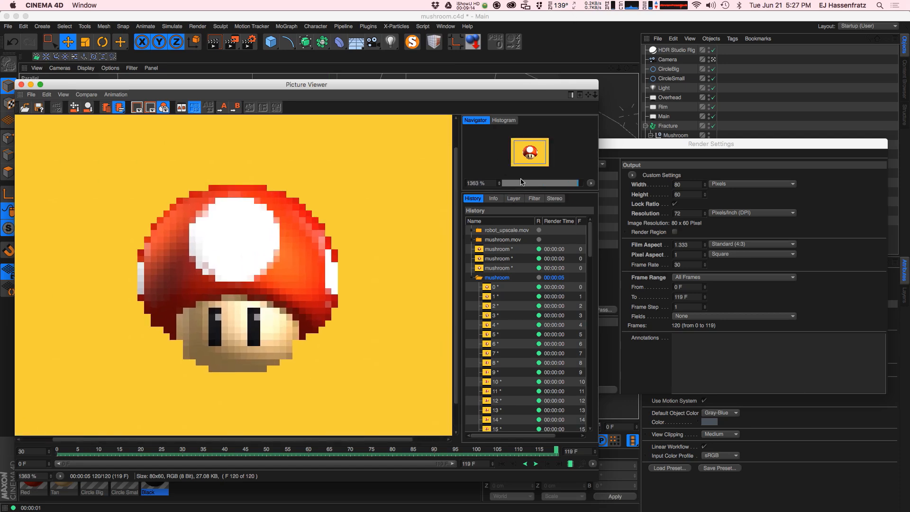
left_click_drag(500, 183, 538, 8)
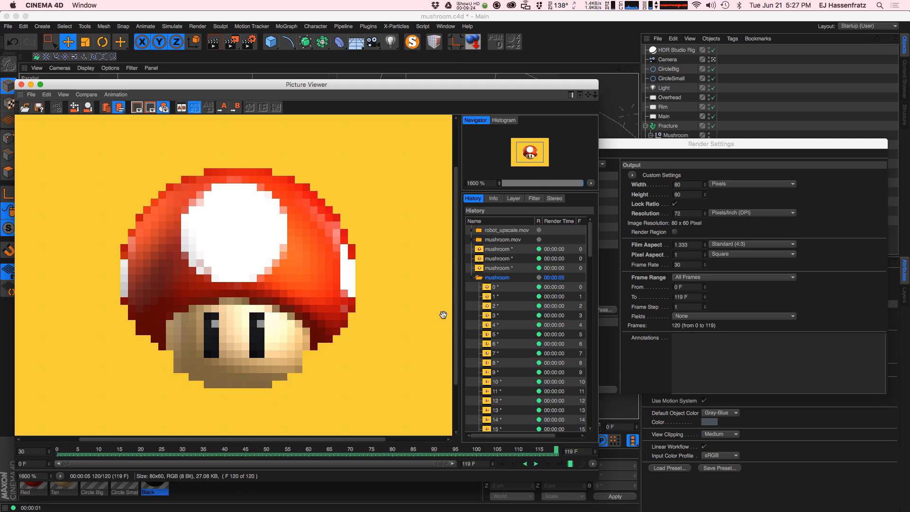
Step: Review the Anti-Aliasing options in Render Settings and close the settings window
left_click(638, 161)
left_click(571, 203)
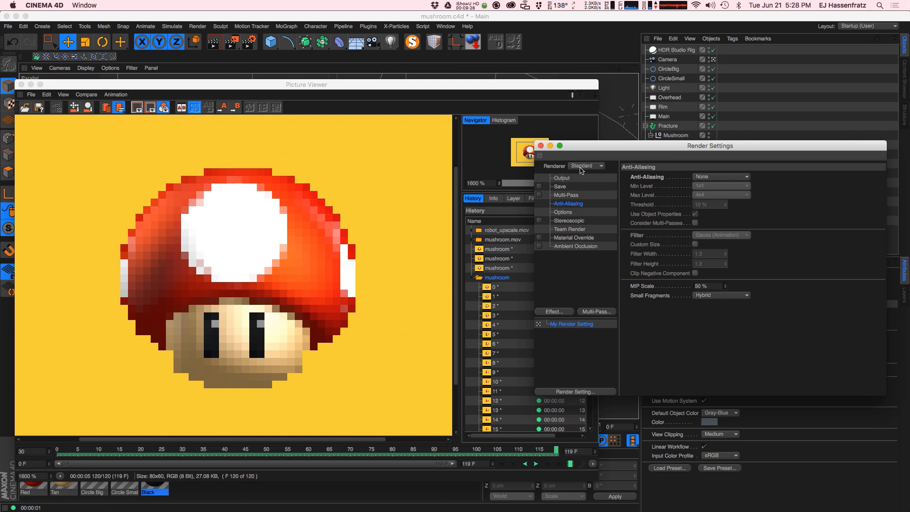
left_click(540, 145)
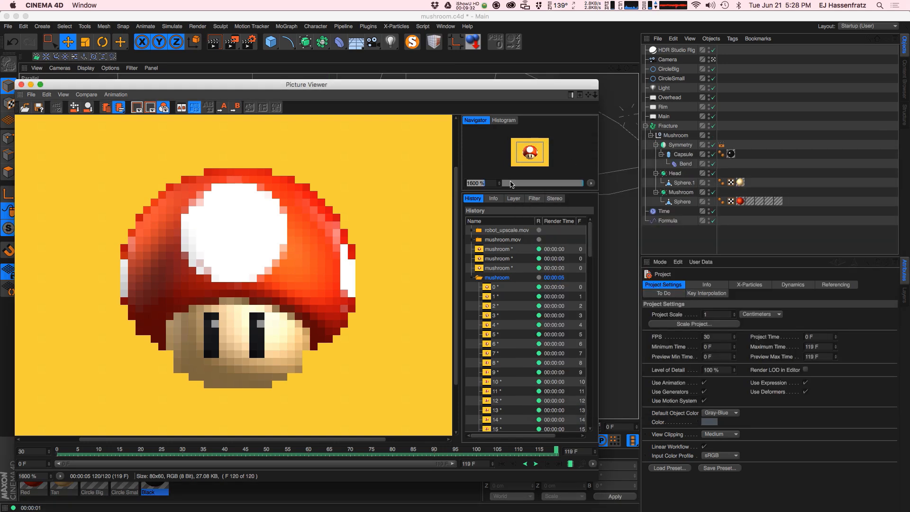
Step: Set the Picture Viewer zoom to 1000% and move its window aside
type("1000")
key("Return")
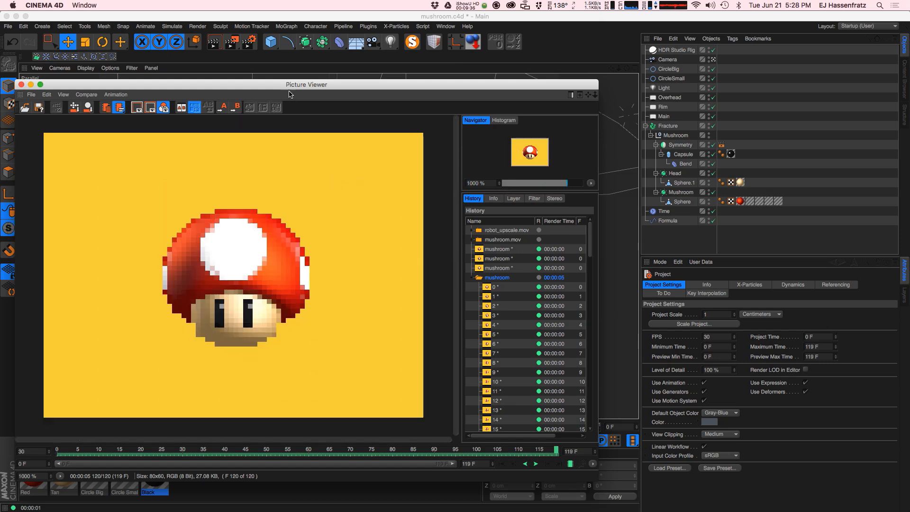
left_click_drag(288, 85, 373, 85)
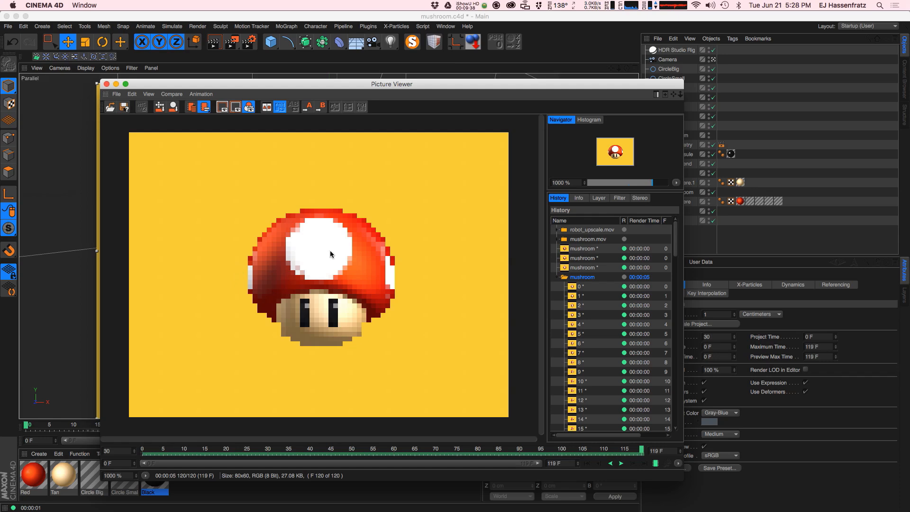
Step: Close the Picture Viewer and switch to the open robot.c4d project
left_click(106, 84)
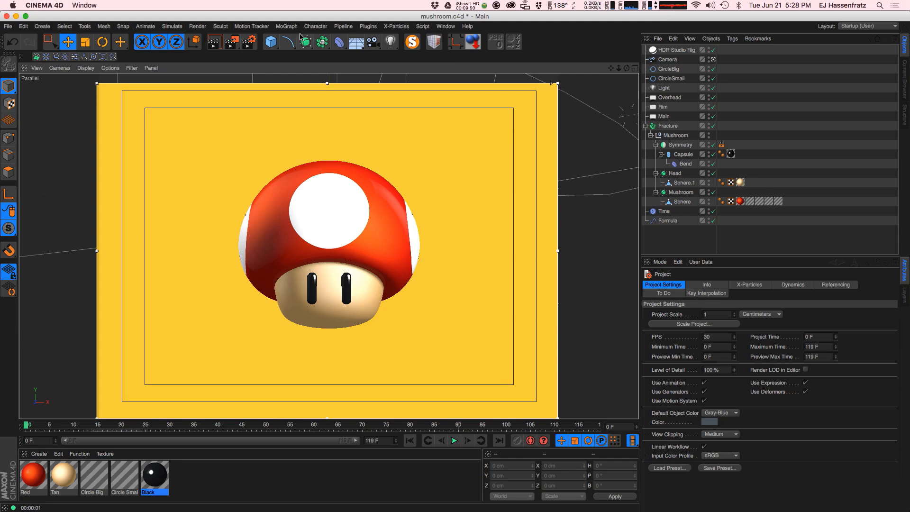
left_click(446, 26)
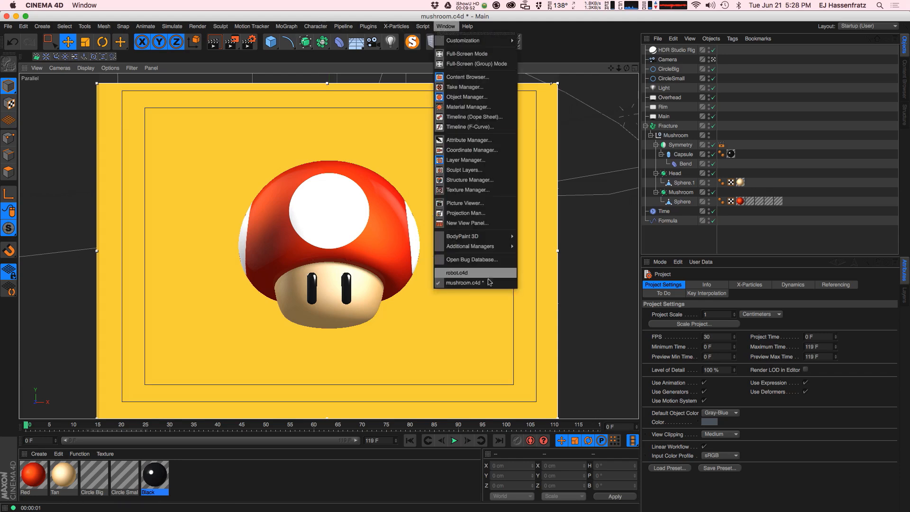
left_click(469, 272)
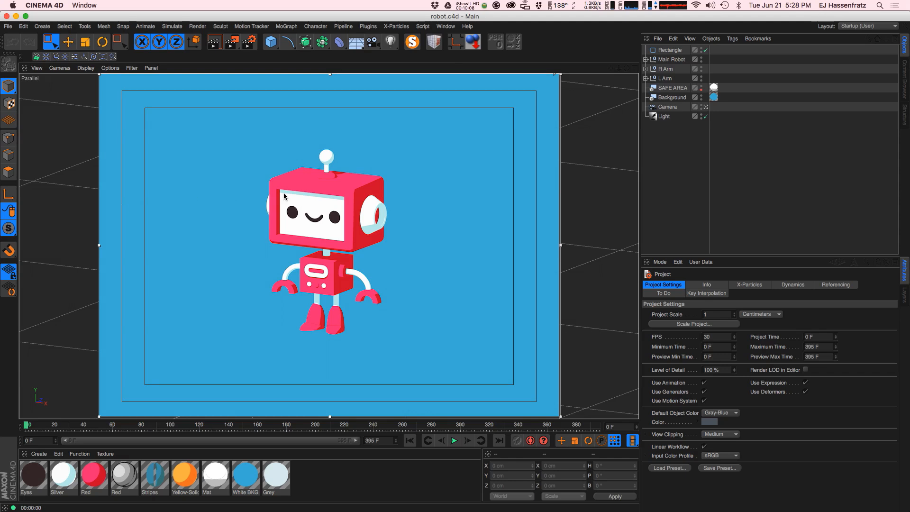
Step: Examine the Luminance channel of the pink-red robot material in the Material Editor and close the editor
double_click(94, 474)
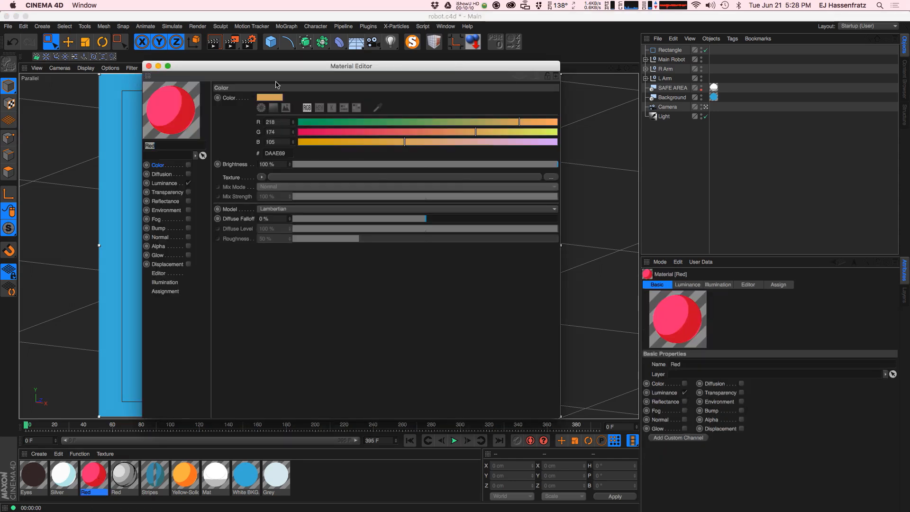
left_click_drag(290, 70, 581, 90)
left_click(460, 205)
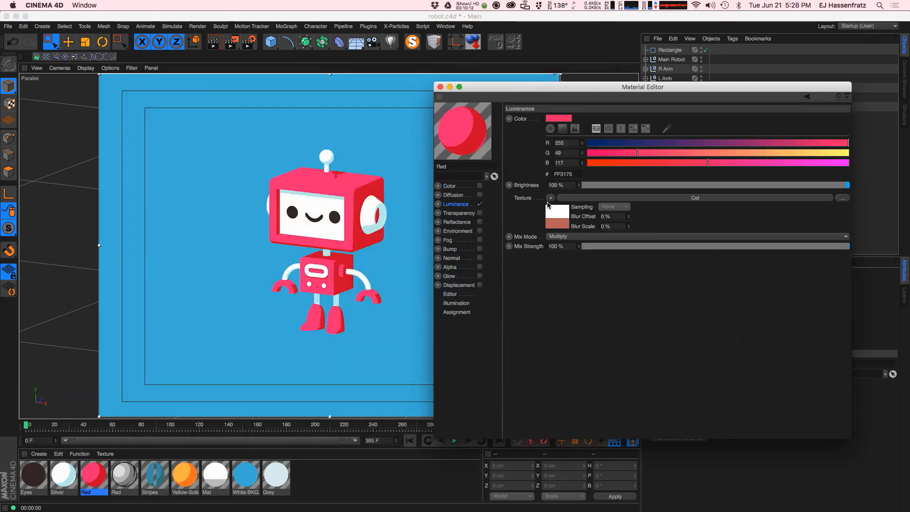
left_click(440, 86)
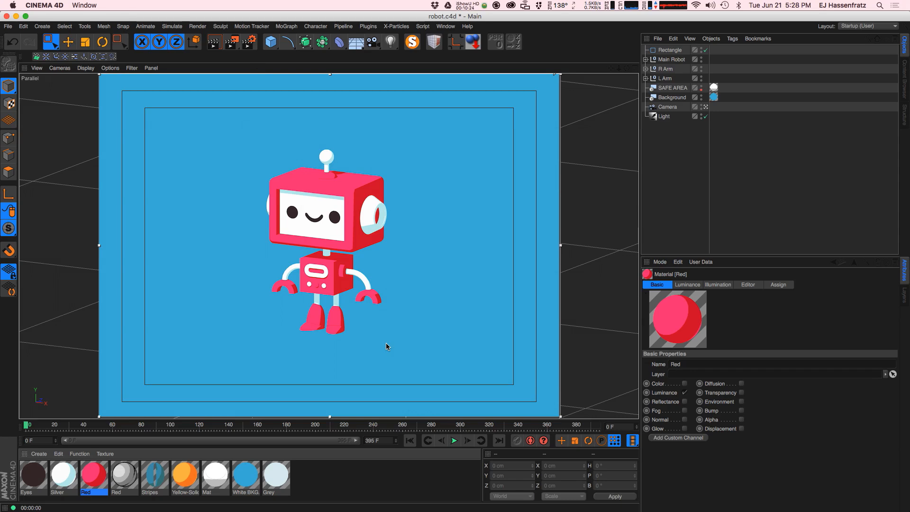
Step: Turn off saving in the robot project's Render Settings and set the output frame range to Current Frame
key("super+b")
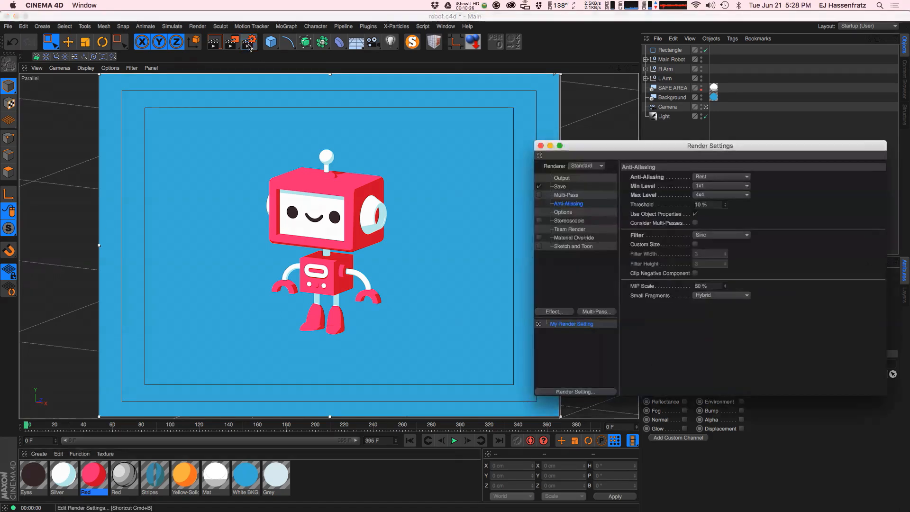
left_click_drag(593, 144, 538, 124)
left_click(500, 165)
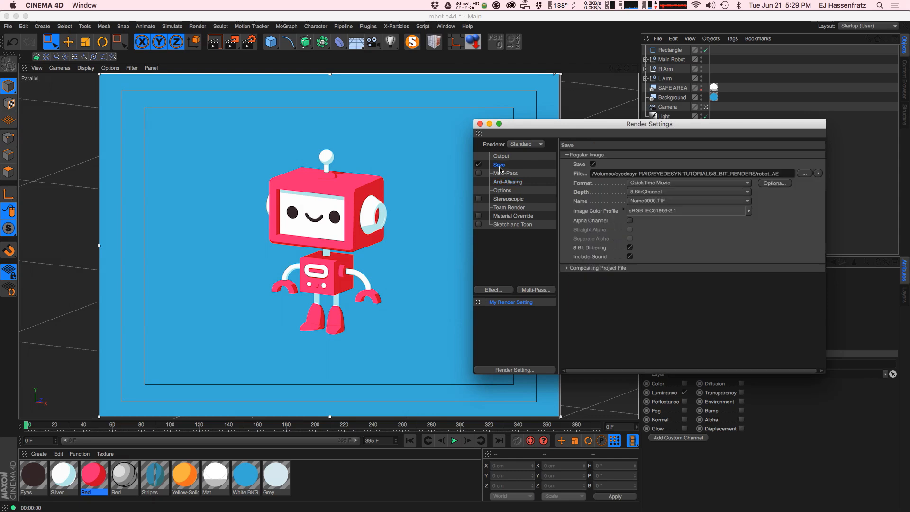
left_click(500, 157)
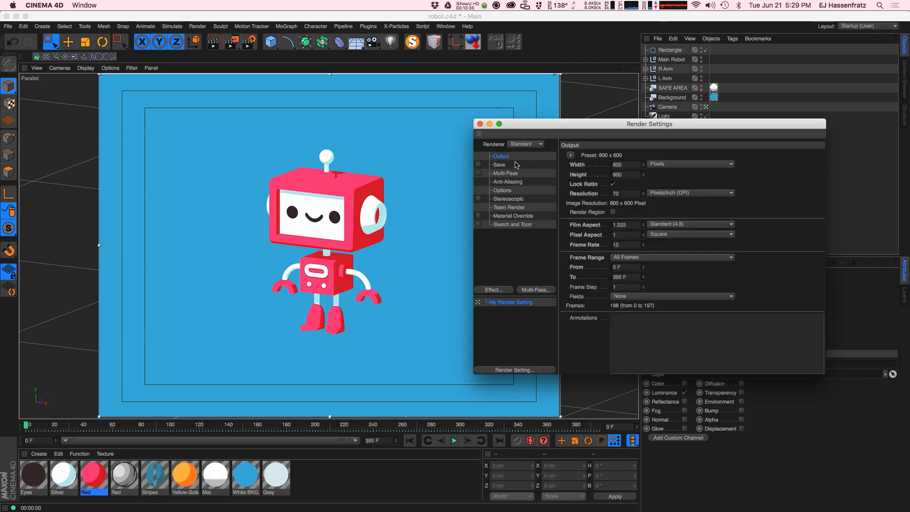
left_click(496, 166)
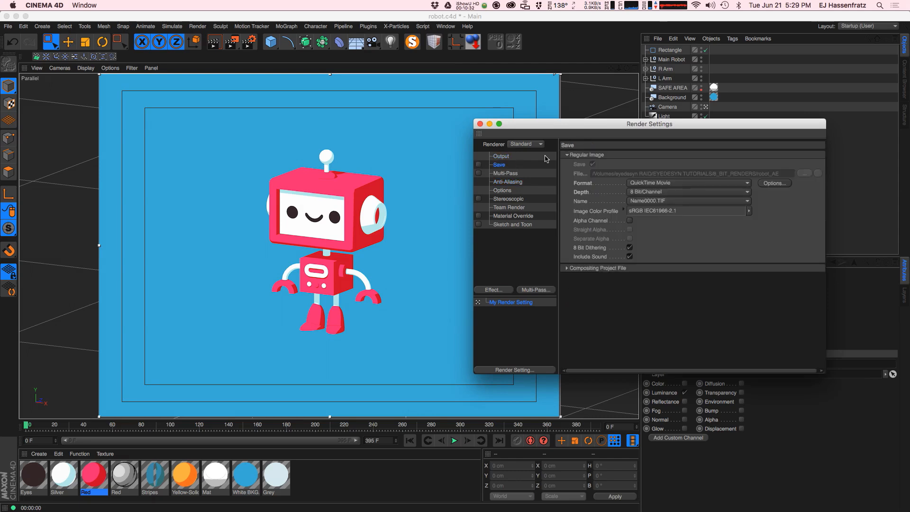
left_click(501, 156)
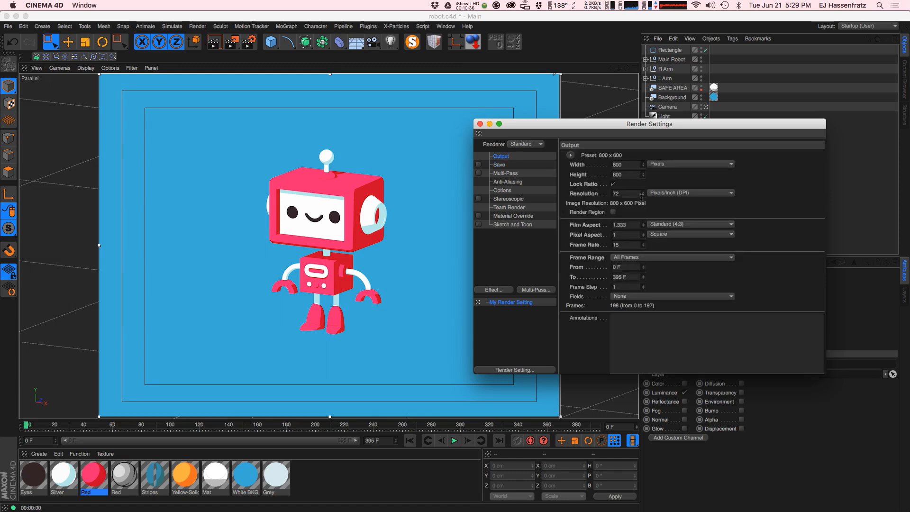
left_click(631, 256)
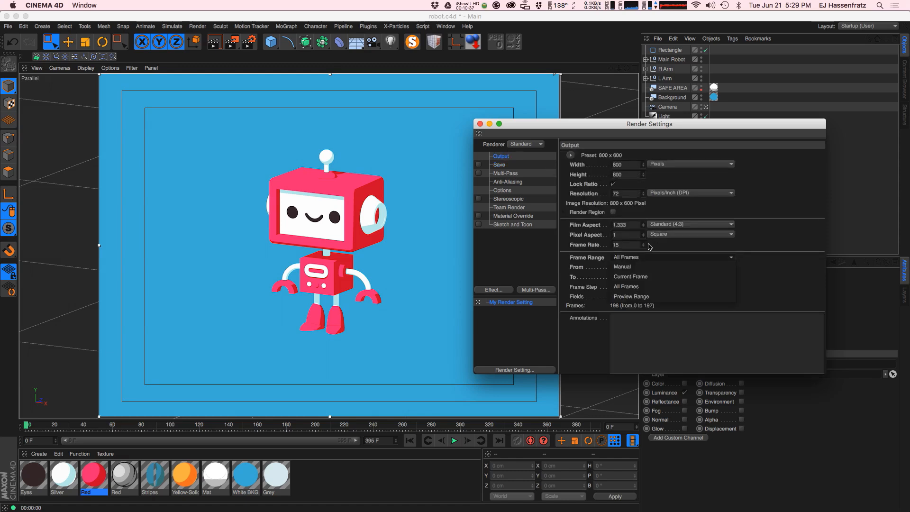
left_click(630, 278)
Step: Set Anti-Aliasing to None in the robot's Render Settings
left_click(515, 183)
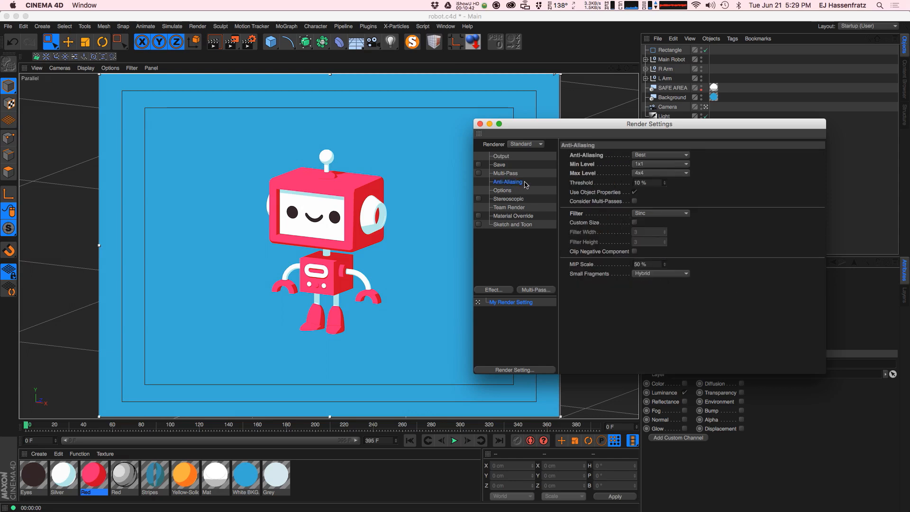
left_click(644, 156)
left_click(642, 155)
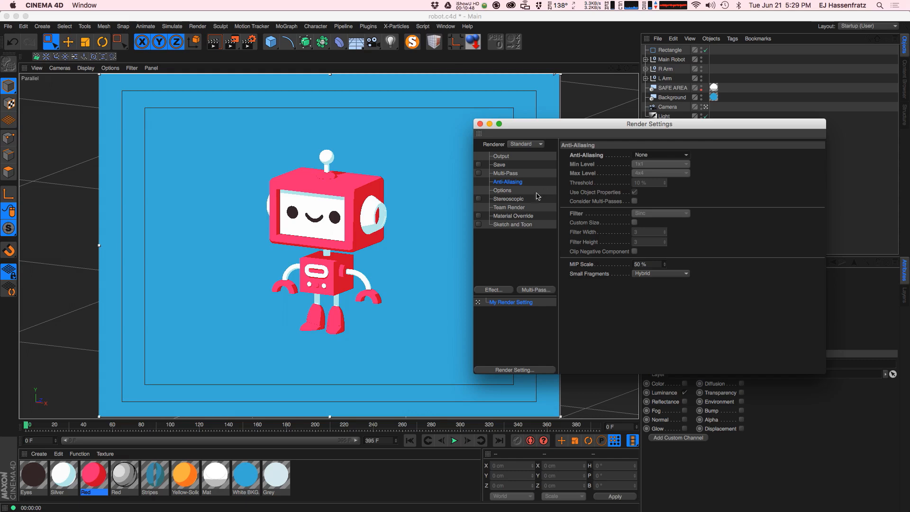
Step: Divide the output width by 4 for a 200 x 150 pixel render with the ratio locked
left_click(507, 190)
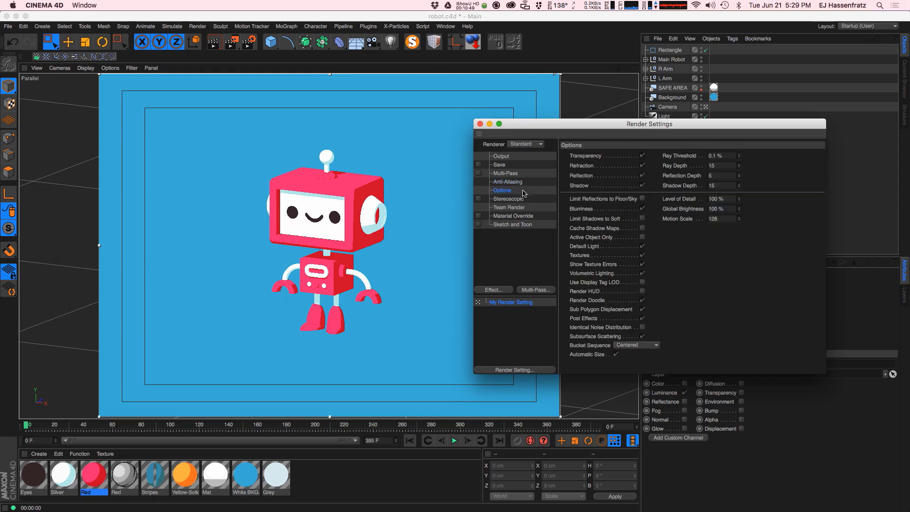
left_click(503, 173)
left_click(502, 156)
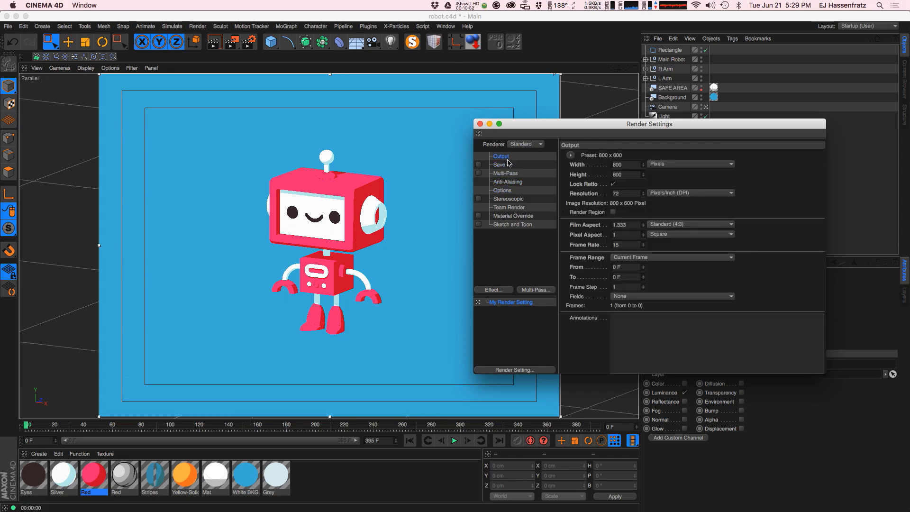
left_click(629, 164)
type("/4")
key("Return")
Step: Render the robot's current frame to the Picture Viewer and view it at 400% zoom
left_click(232, 44)
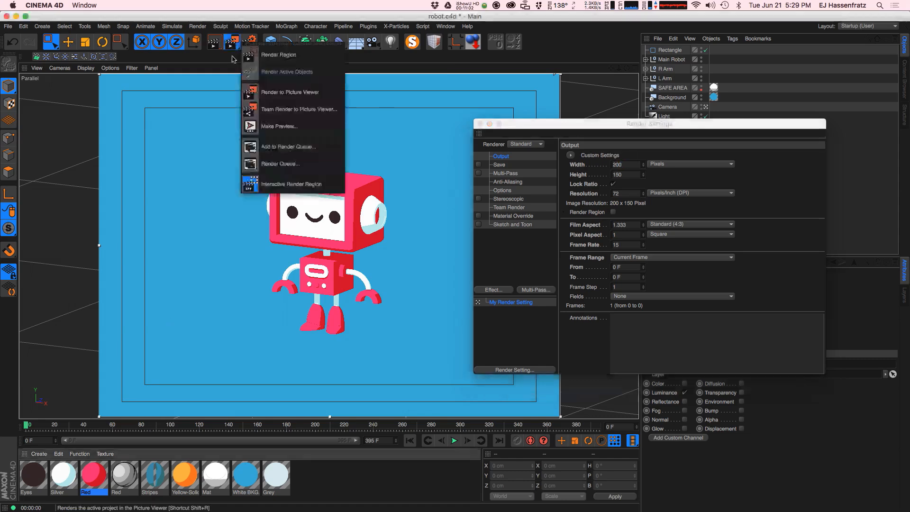
left_click(260, 96)
left_click_drag(574, 182, 470, 188)
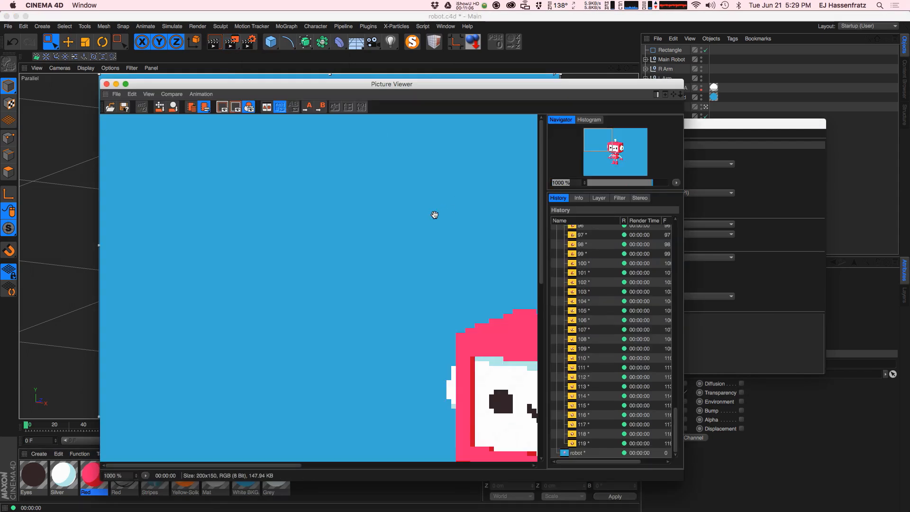
type("400")
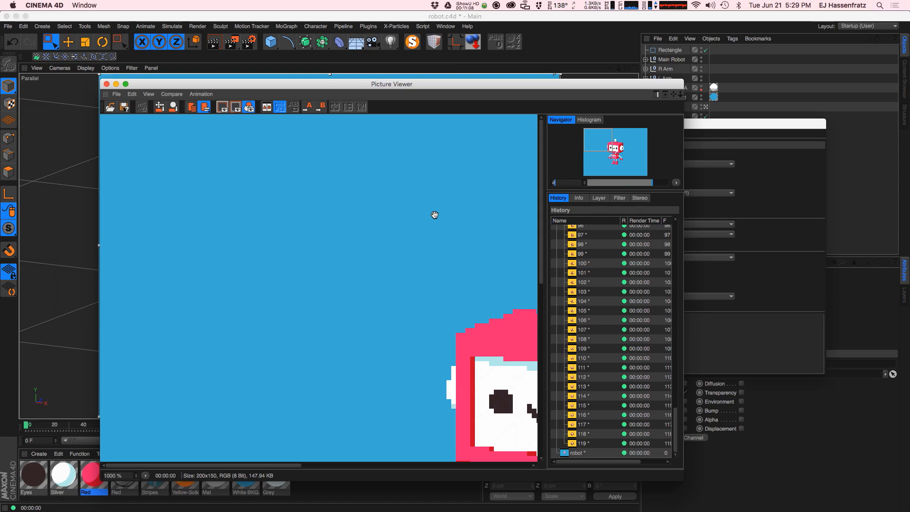
key("Return")
left_click_drag(402, 88, 317, 73)
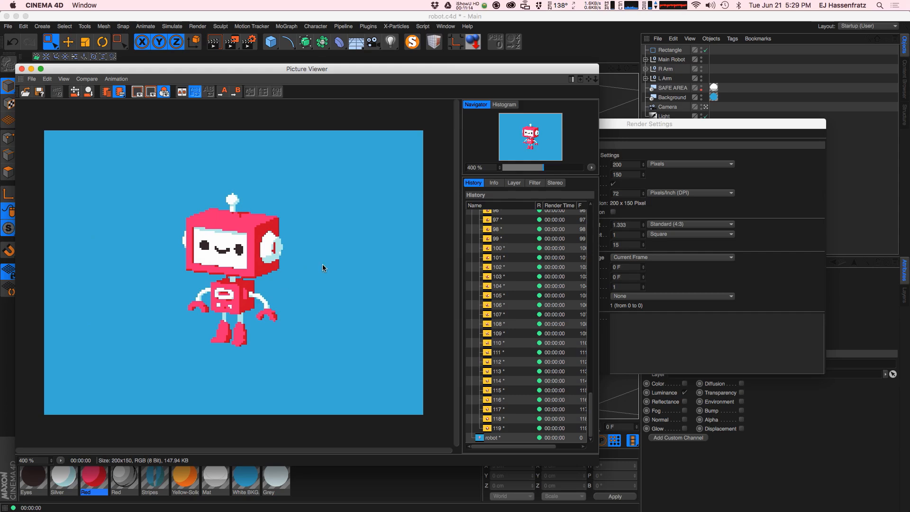
Step: Set the output width to 100 pixels with the ratio locked for a 100 x 75 render
left_click_drag(647, 128, 713, 143)
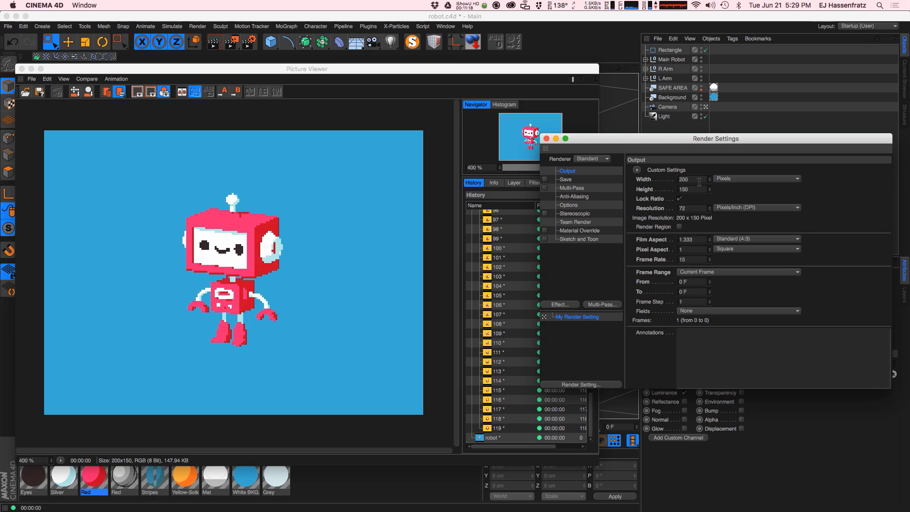
key("BackSpace")
key("BackSpace")
key("BackSpace")
type("100")
key("Return")
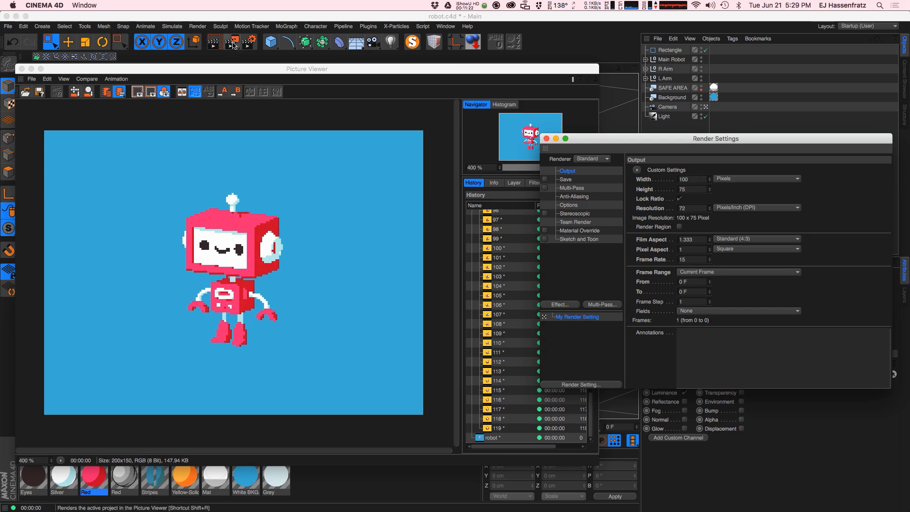
Step: Render the 100 x 75 robot frame to the Picture Viewer and view it at 800% zoom
left_click_drag(232, 45, 262, 88)
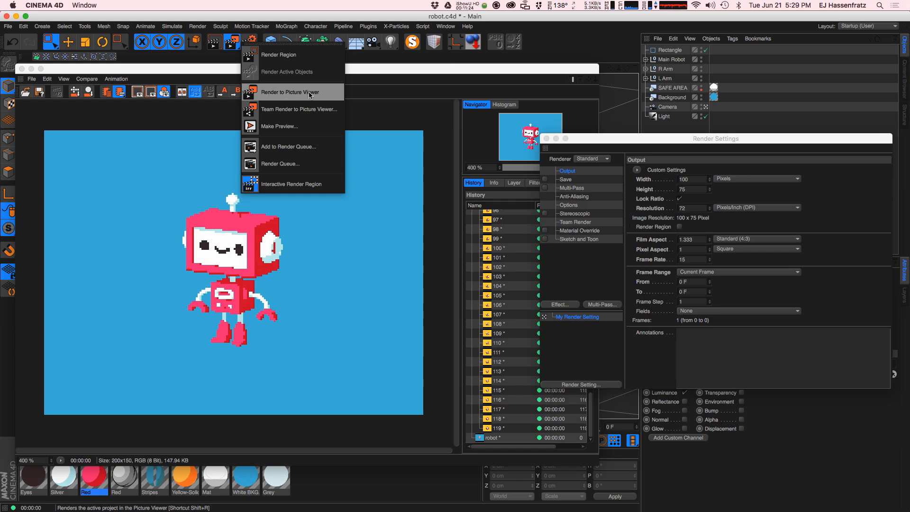
left_click_drag(310, 95, 311, 95)
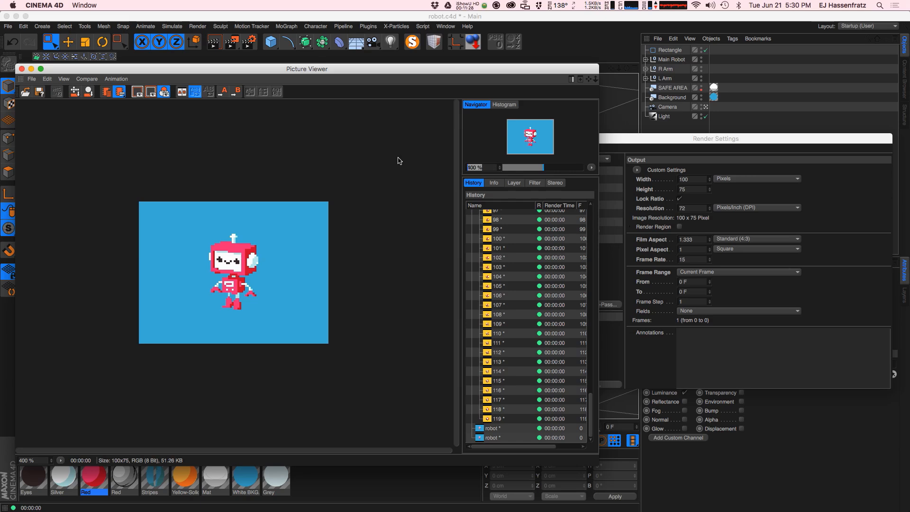
type("800")
key("Return")
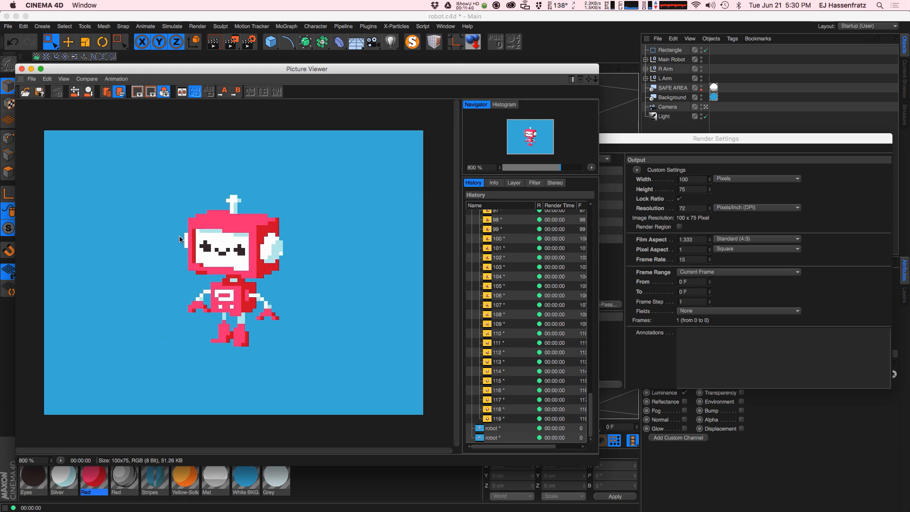
Step: Compare the two robot renders in the history and view the 200 x 150 one at 400% zoom
left_click(491, 428)
left_click(491, 437)
left_click(490, 429)
left_click_drag(487, 168, 288, 189)
type("400")
key("Return")
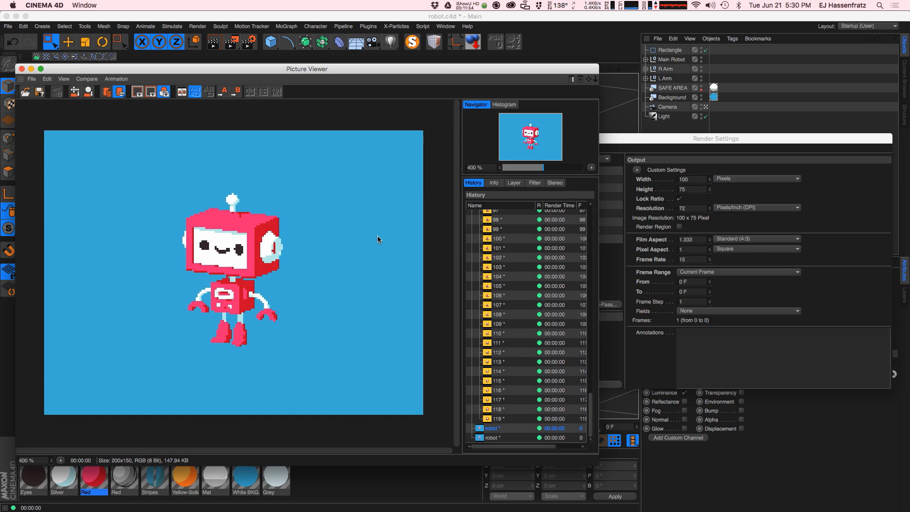
Step: Set the output width to 400 pixels, half of 800, for a 400 x 300 render
left_click(697, 180)
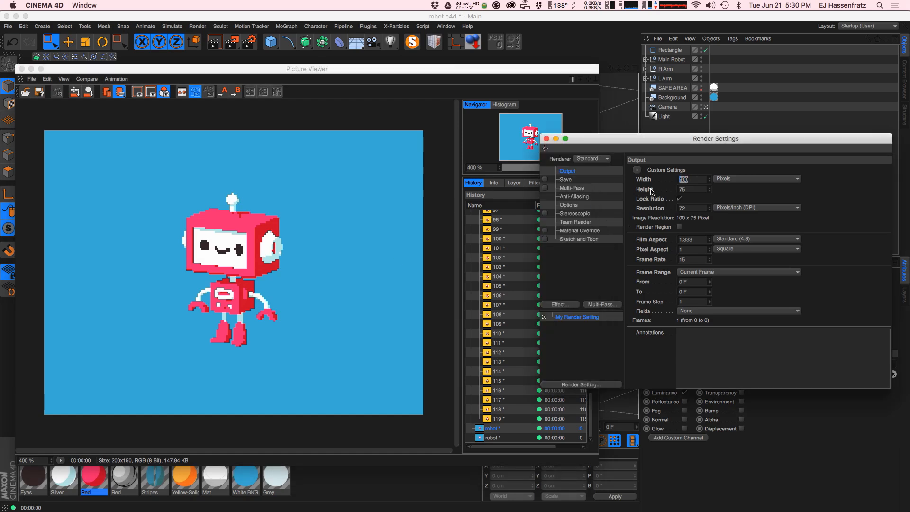
type("800/")
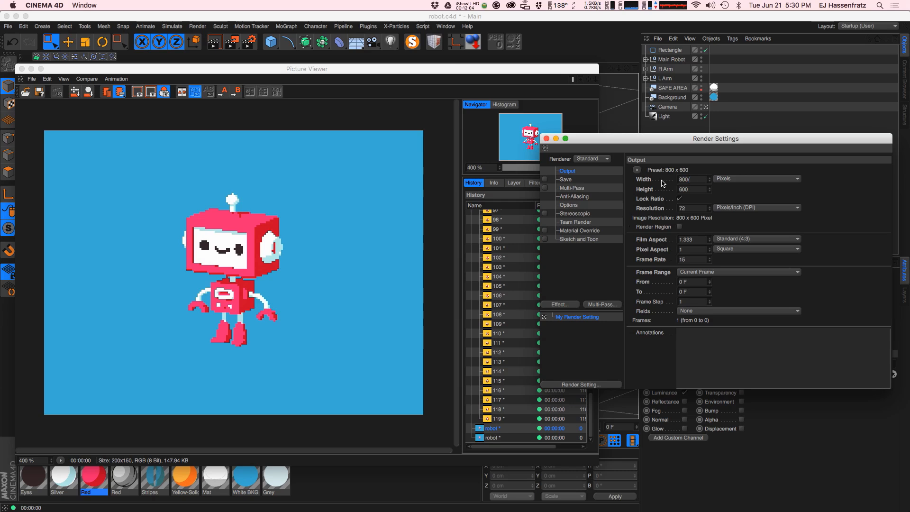
key("Return")
double_click(687, 179)
Step: Render the 400 x 300 robot frame to the Picture Viewer and view it at 200% zoom
left_click_drag(232, 43, 283, 91)
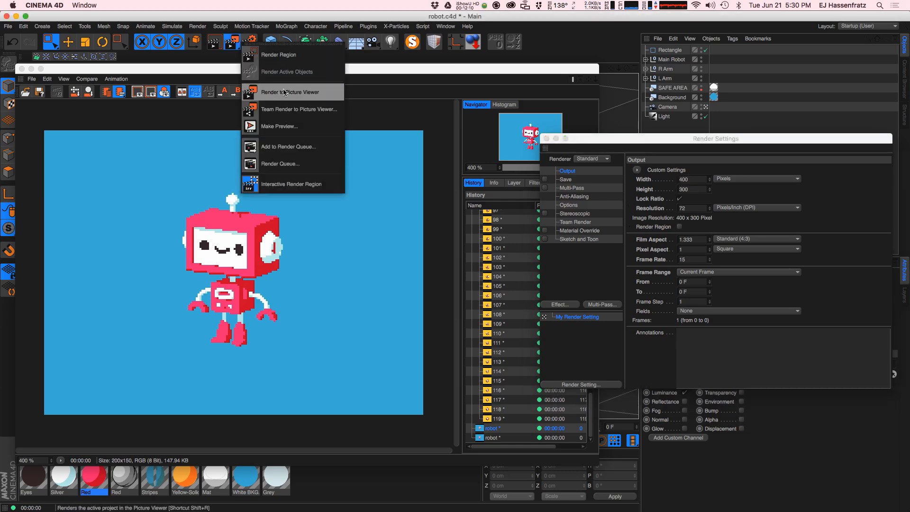
left_click(283, 92)
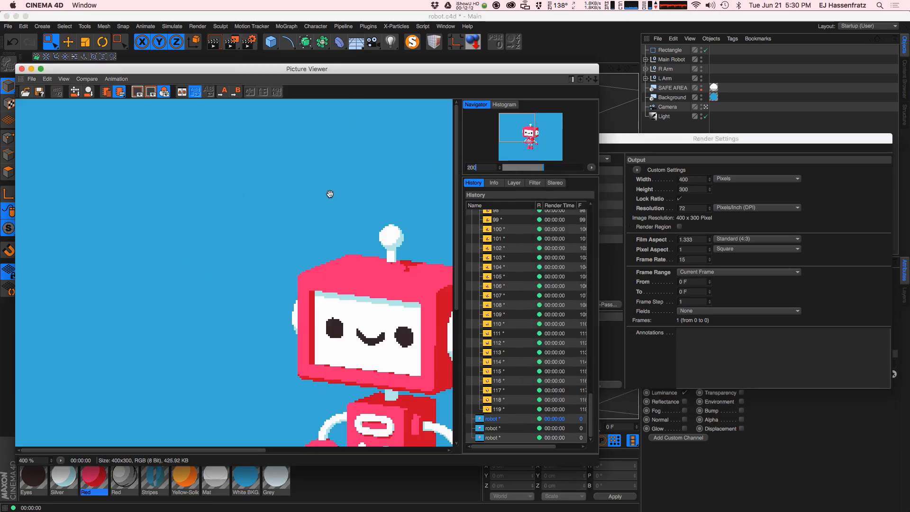
key("Return")
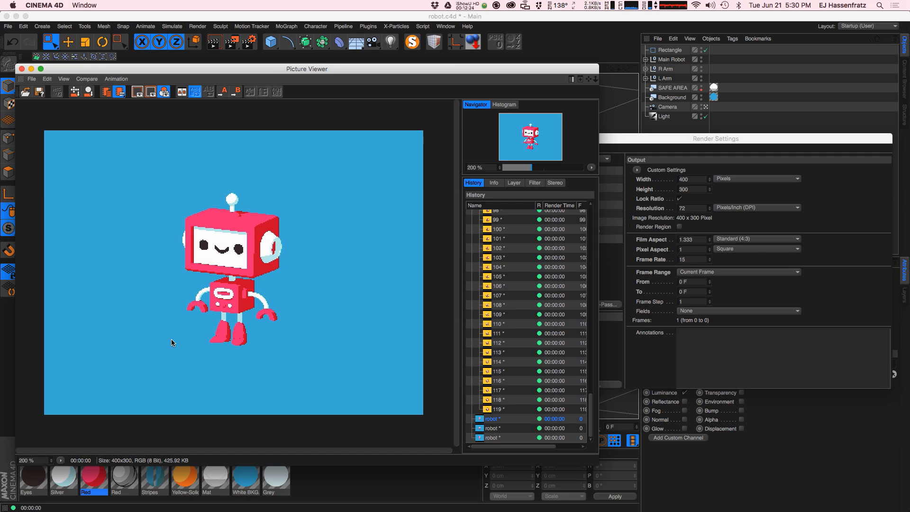
Step: Compare the three robot renders in the Picture Viewer history, enlarging the 200 x 150 one to 447%
left_click(467, 428)
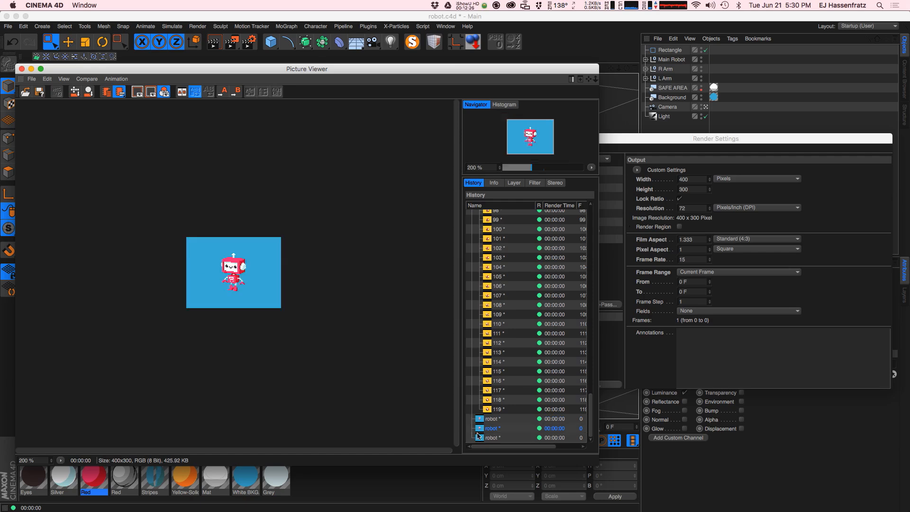
left_click(489, 438)
left_click(491, 418)
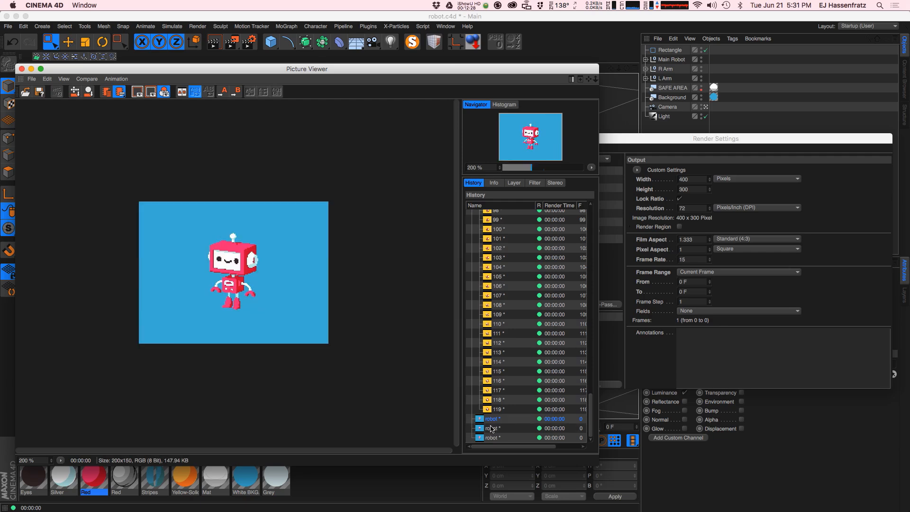
left_click_drag(539, 168, 547, 170)
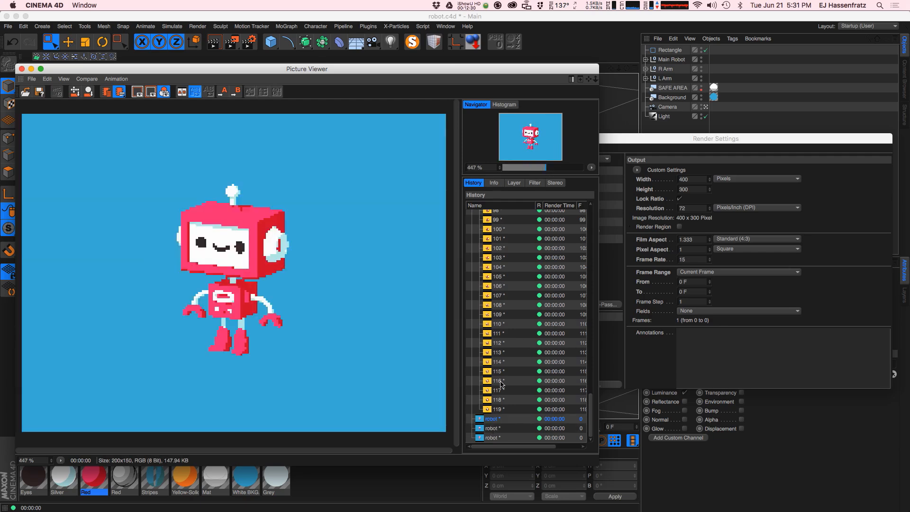
left_click(489, 437)
left_click(488, 429)
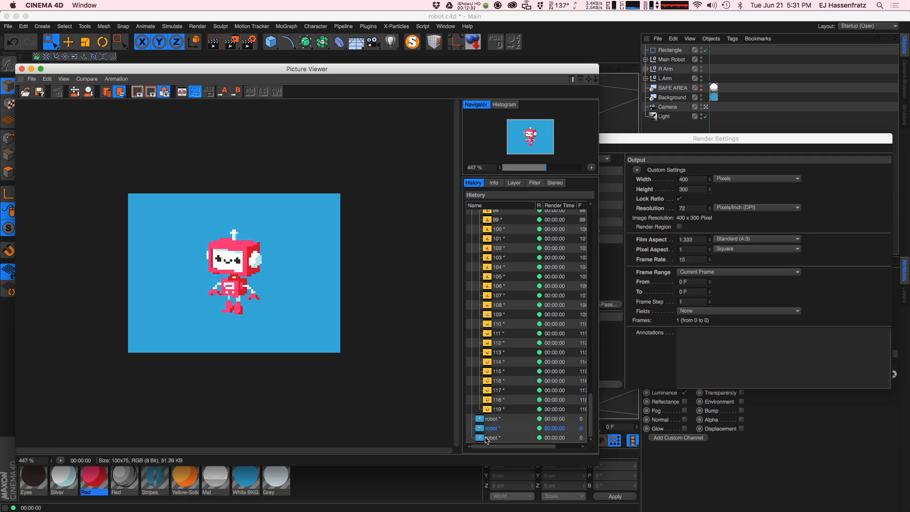
Step: View the 400 x 300 robot render from the Picture Viewer history at 200% zoom
left_click(486, 438)
left_click_drag(486, 168, 172, 222)
type("200")
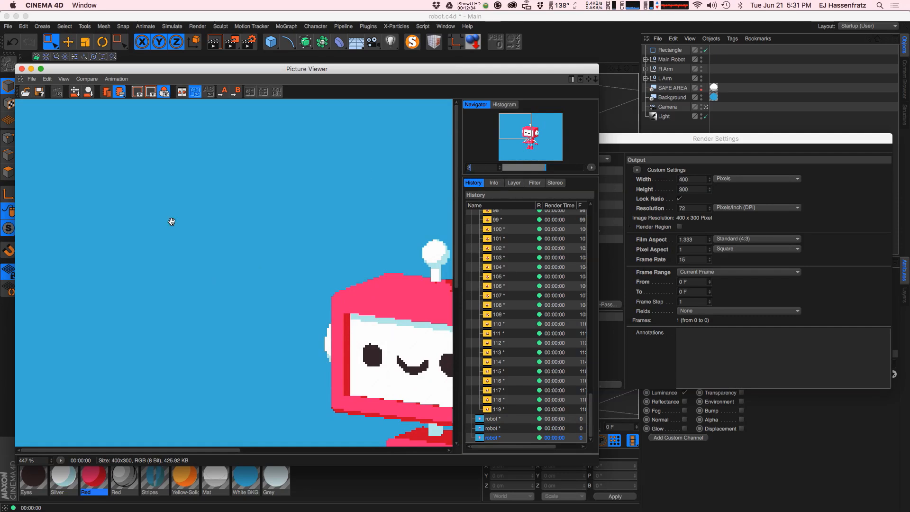
key("Return")
right_click(483, 438)
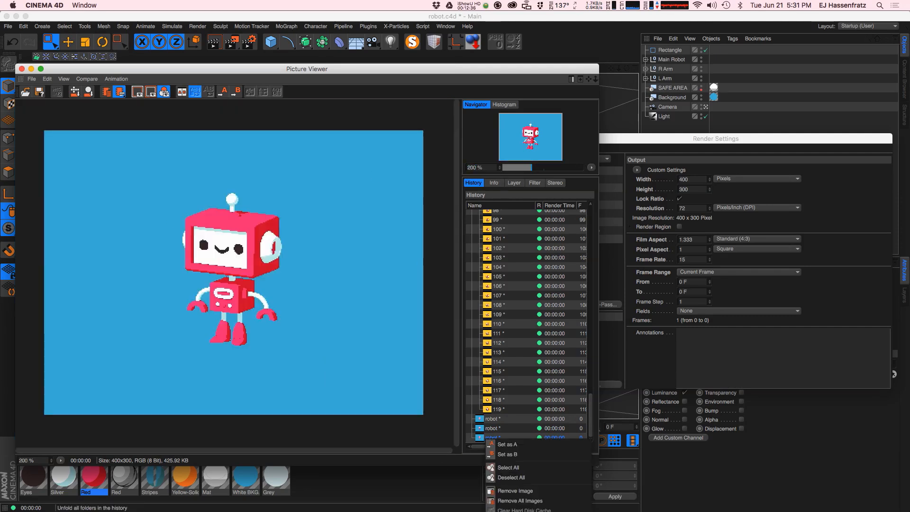
left_click(502, 491)
left_click_drag(555, 381, 476, 167)
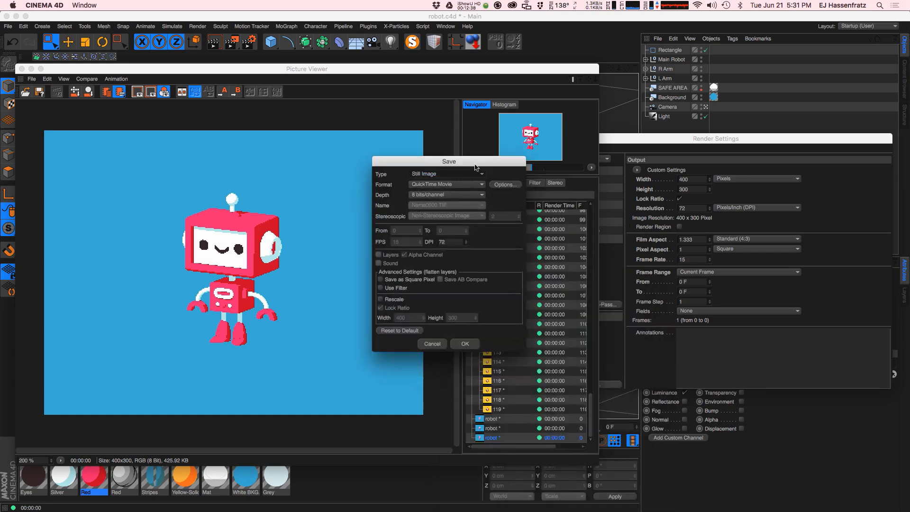
left_click(397, 302)
left_click_drag(412, 317, 393, 318)
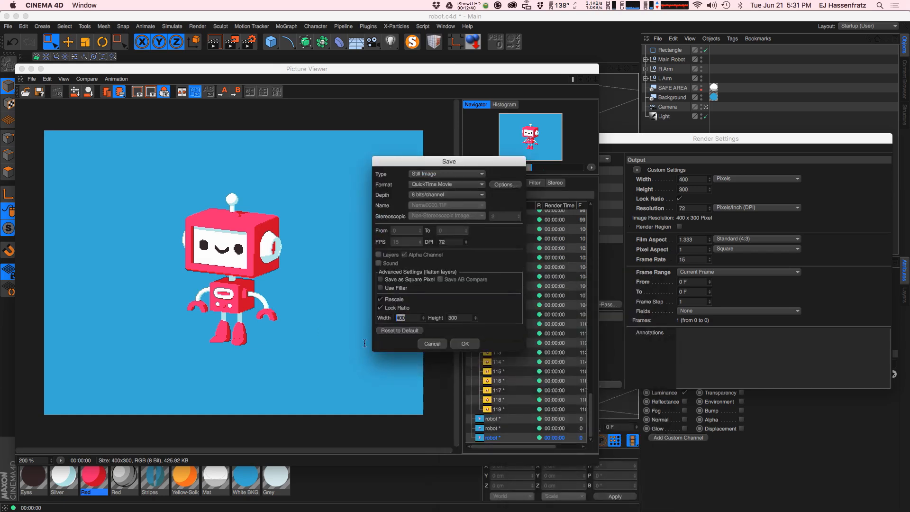
key("Return")
left_click(464, 344)
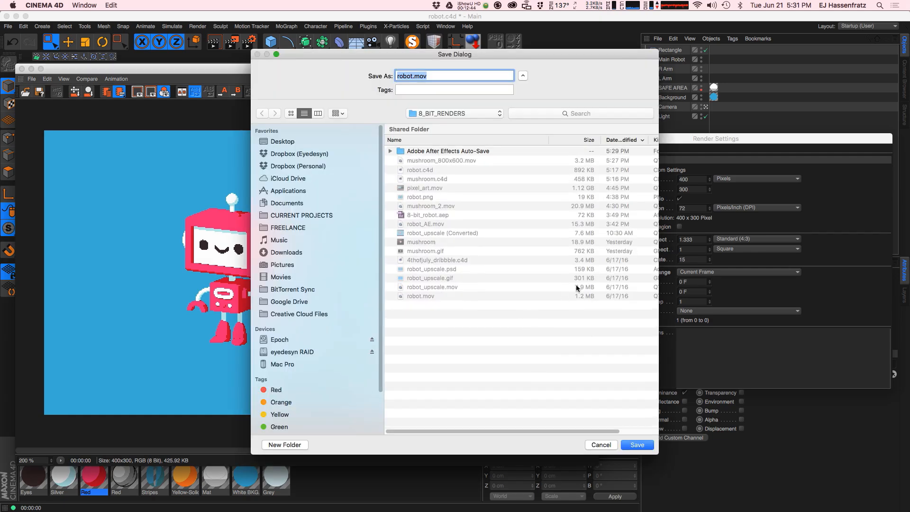
left_click(600, 444)
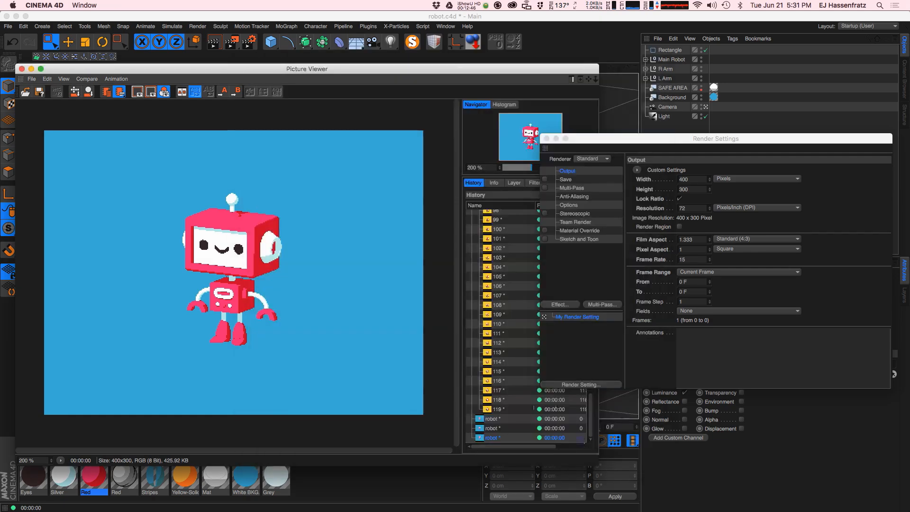
Step: Save the 400 x 300 robot render as the PNG still robot.png in 8_BIT_RENDERS, rescaled to 800 pixels wide, replacing the existing file
right_click(500, 437)
left_click(519, 510)
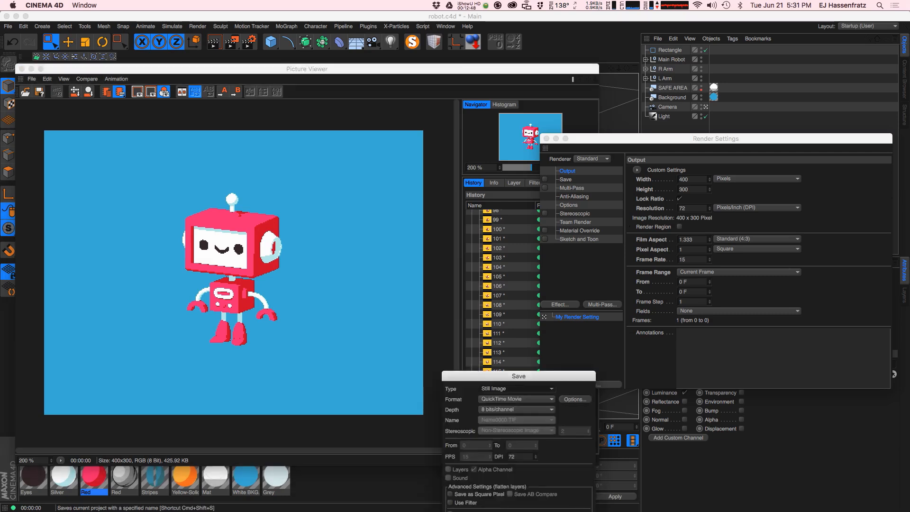
left_click_drag(476, 378, 403, 140)
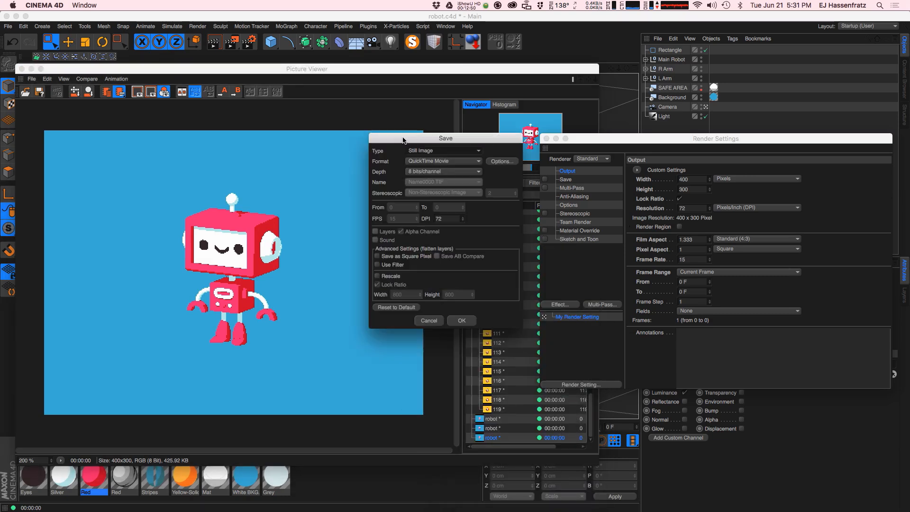
left_click(412, 162)
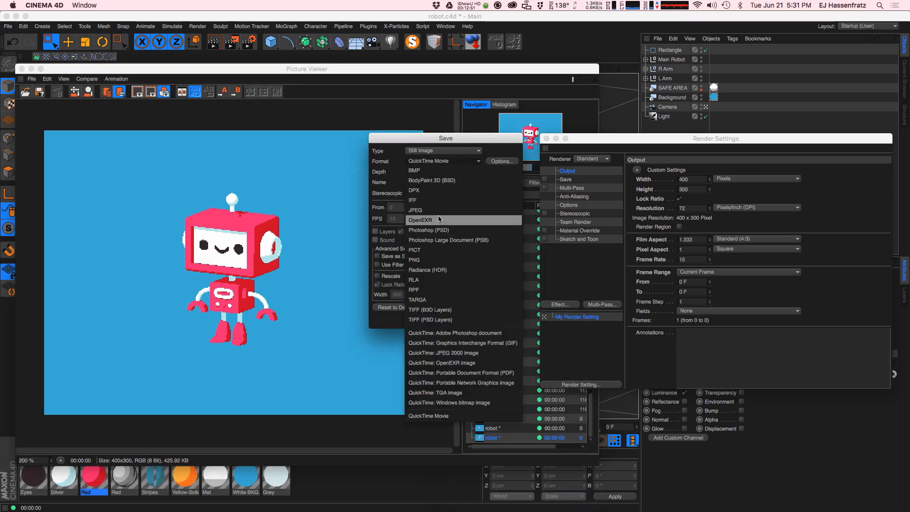
left_click(431, 261)
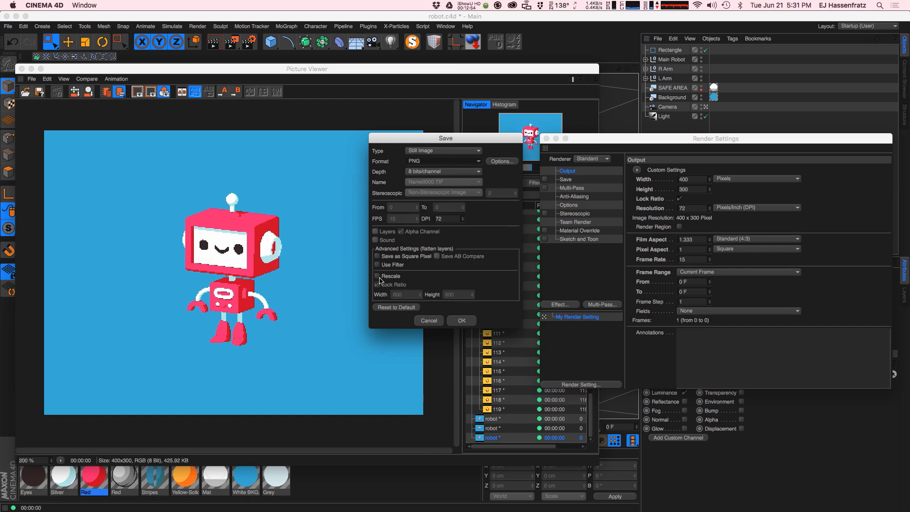
left_click(462, 320)
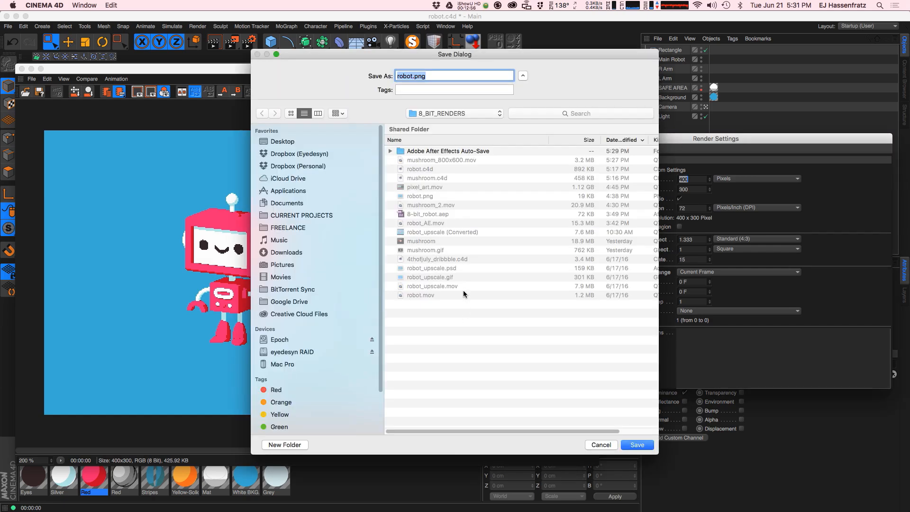
left_click(637, 444)
left_click(531, 116)
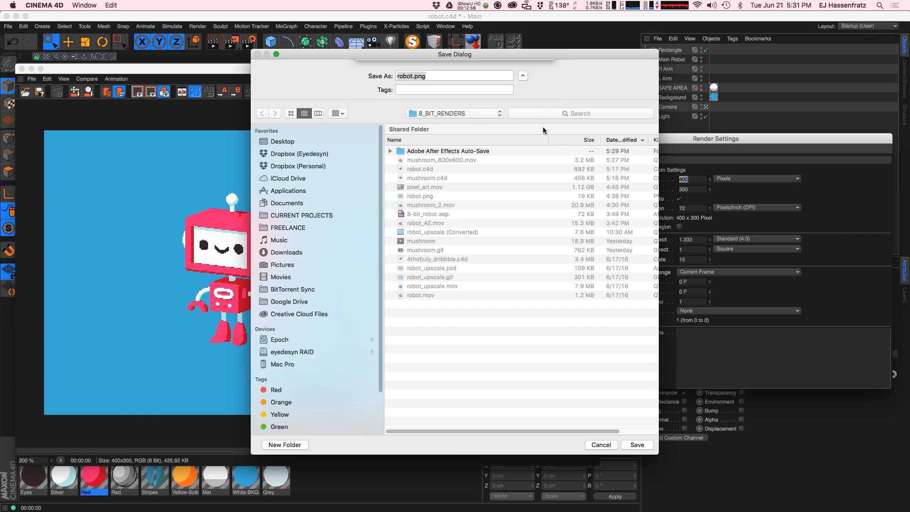
Step: Switch to Preview, compare the saved robot.png with the Picture Viewer render side by side, and close the image
key("super+Tab")
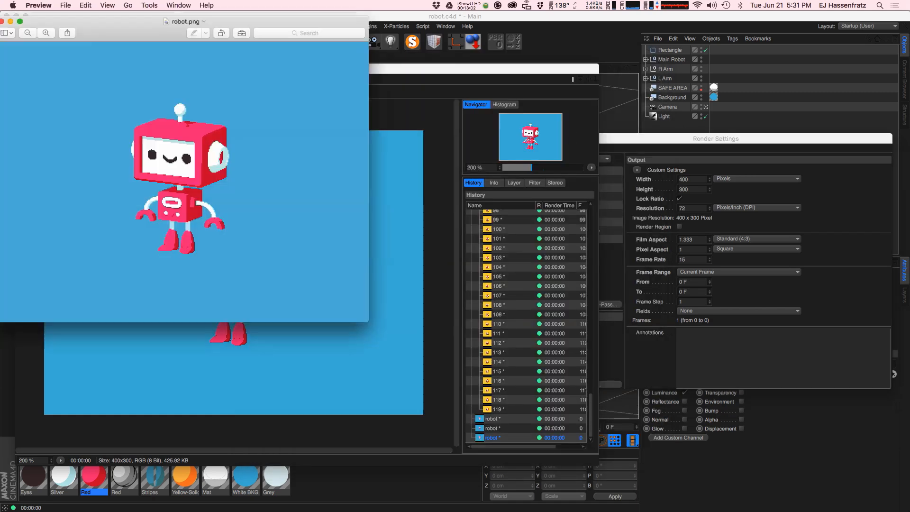
left_click_drag(116, 28, 473, 129)
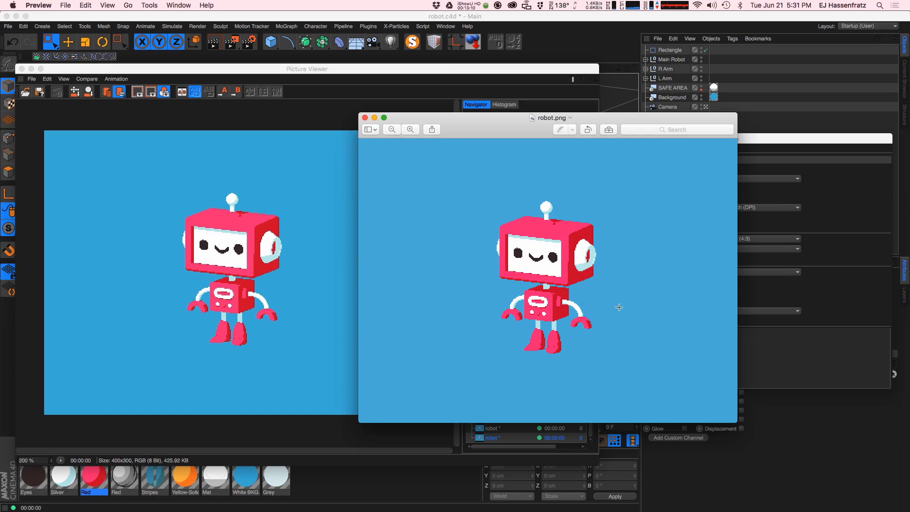
left_click(364, 118)
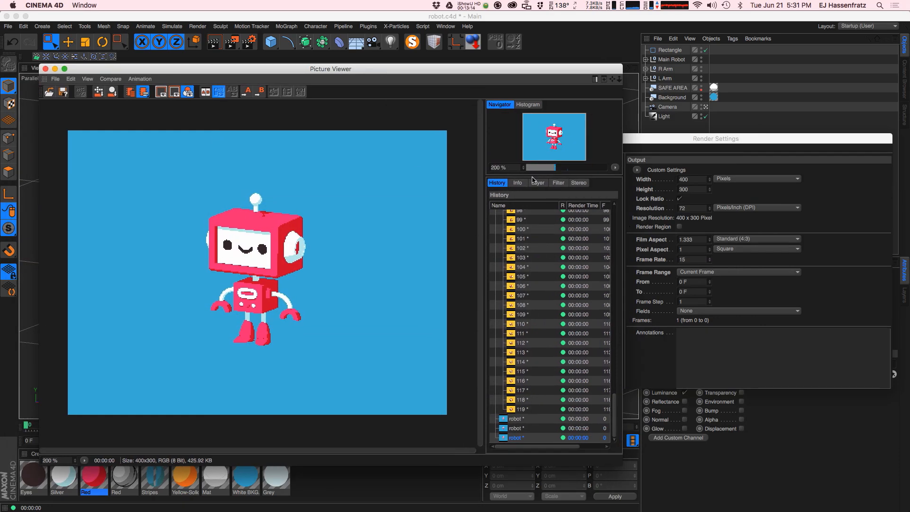
Step: Close the Picture Viewer and enable the Sketch and Toon effect in the render settings
left_click(45, 69)
left_click(578, 239)
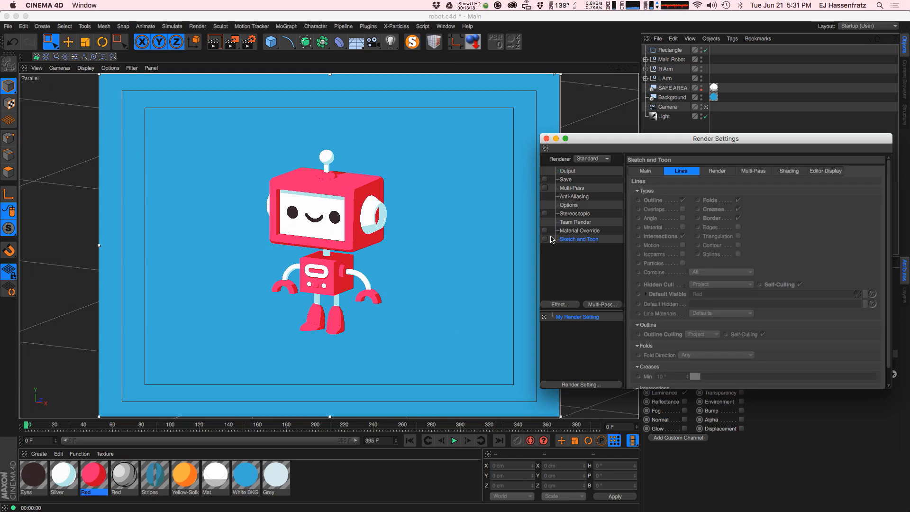
left_click(544, 239)
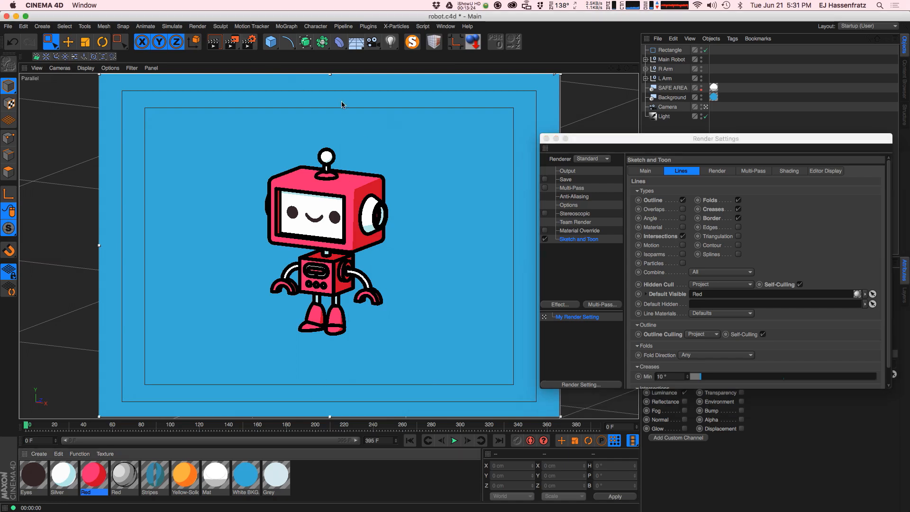
Step: Try an output width of 250 pixels for the outlined robot, and settle on 200 pixels with the ratio locked
left_click(566, 180)
left_click(574, 171)
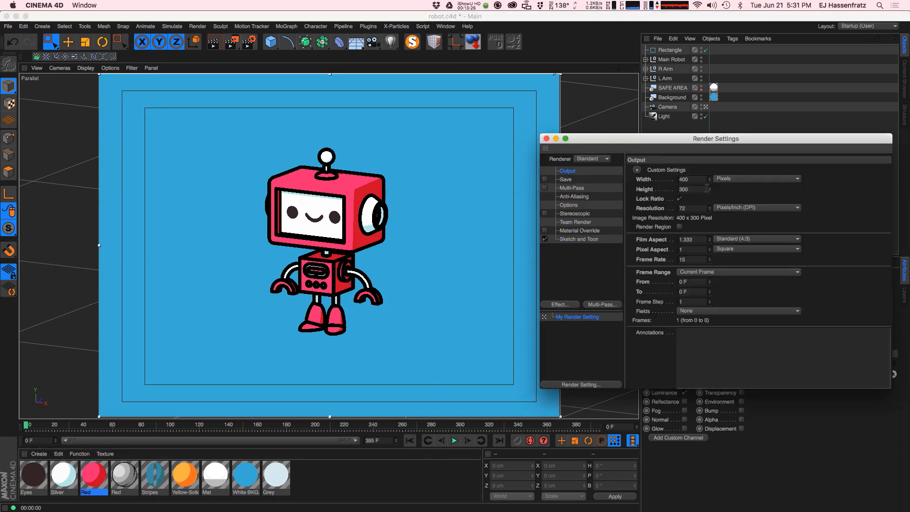
key("Return")
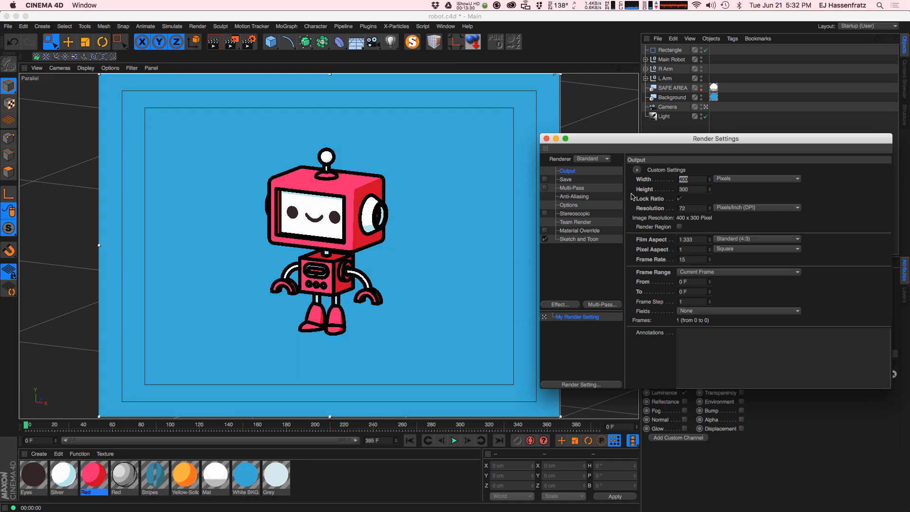
type("250")
key("Return")
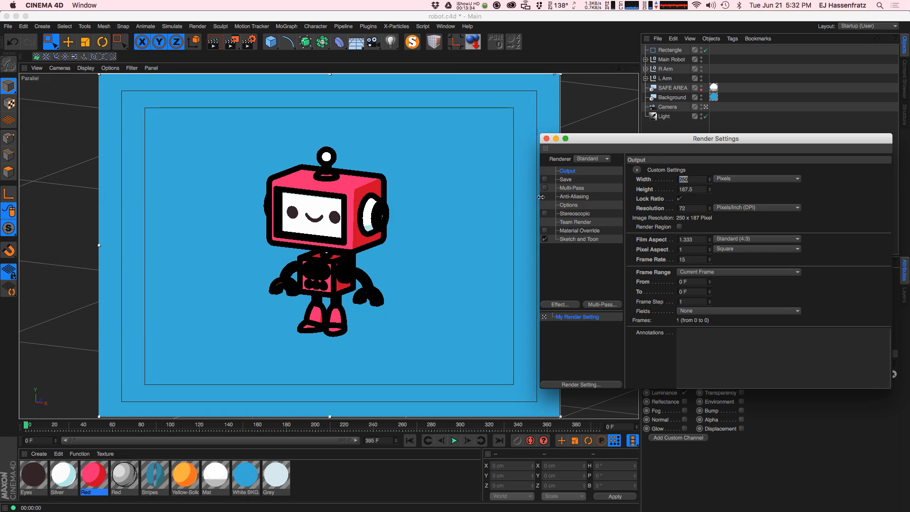
type("200")
key("Return")
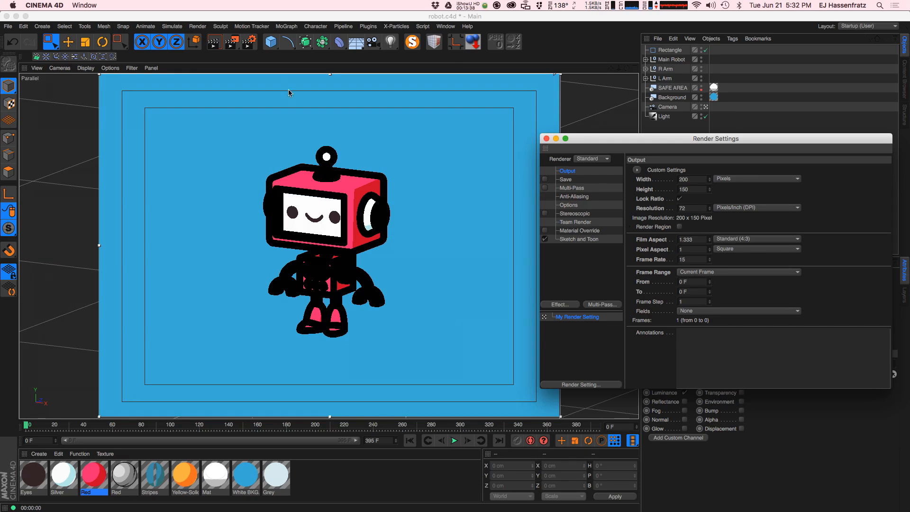
left_click_drag(232, 42, 269, 93)
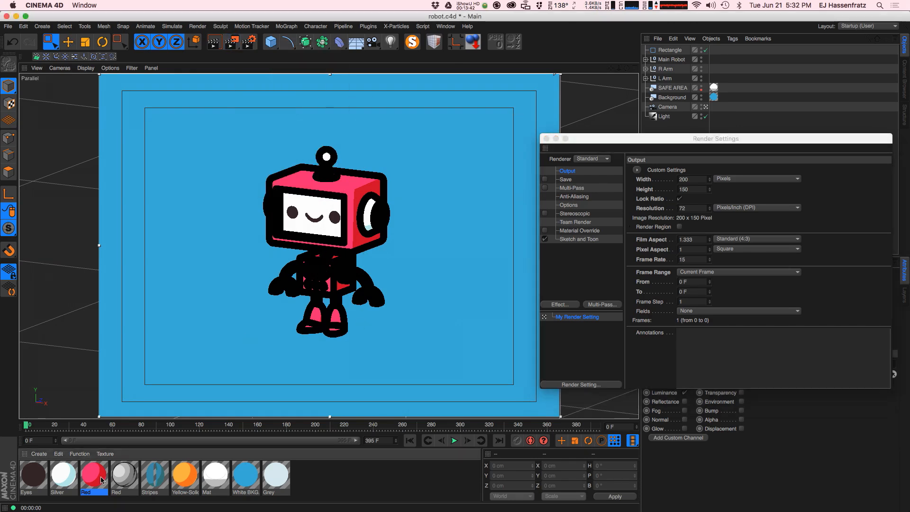
Step: Set the line thickness of the Sketch and Toon material named Red to 1.5 and close the Material Editor
double_click(125, 476)
mouse_move(241, 67)
left_mouse_down()
mouse_move(652, 122)
mouse_move(554, 133)
mouse_move(576, 152)
mouse_move(530, 313)
left_mouse_up()
left_click(573, 256)
left_click(575, 265)
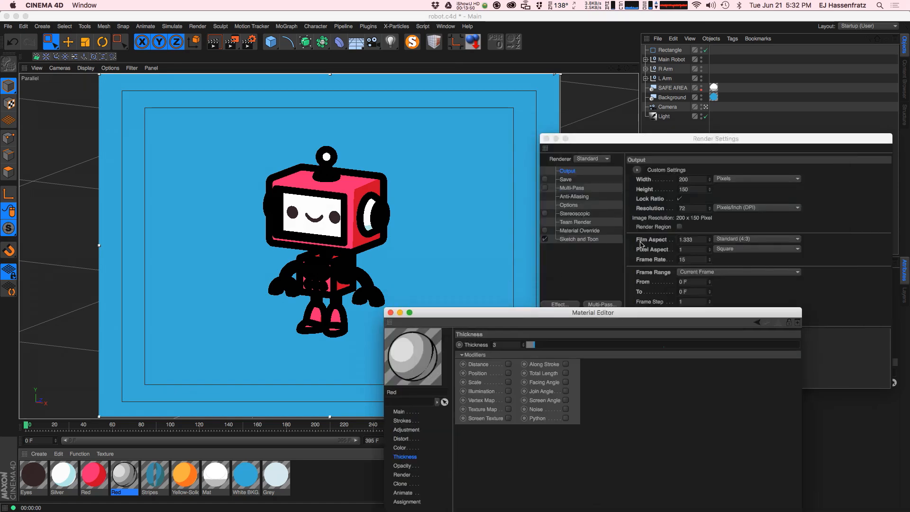
left_click_drag(585, 313, 615, 117)
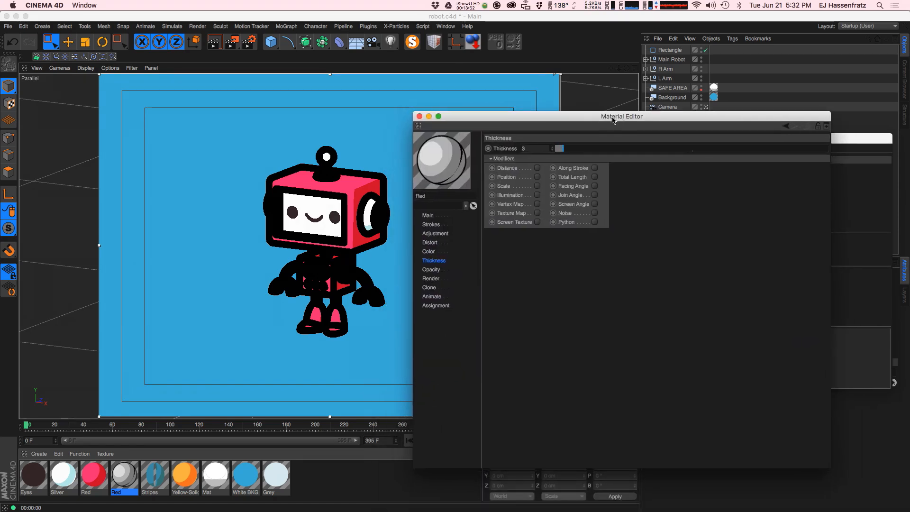
left_click_drag(563, 150, 555, 152)
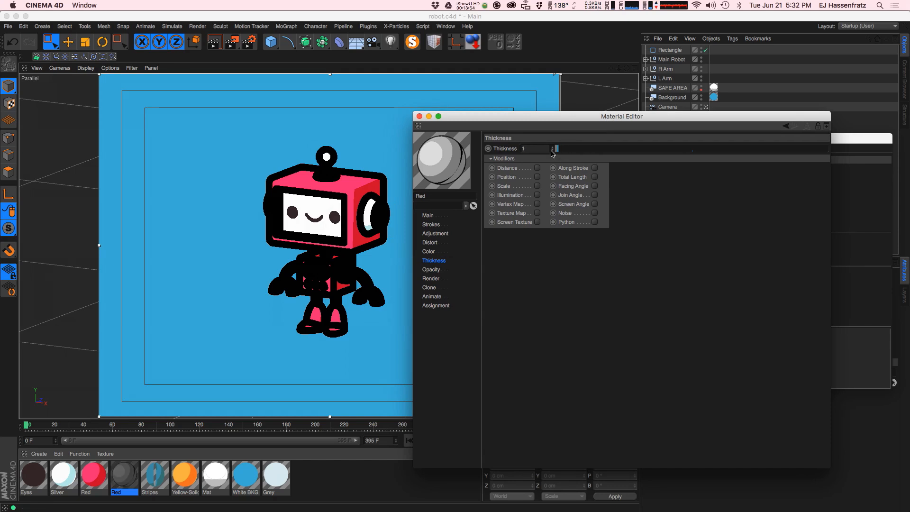
left_click_drag(548, 149, 390, 153)
type("1.5")
key("Return")
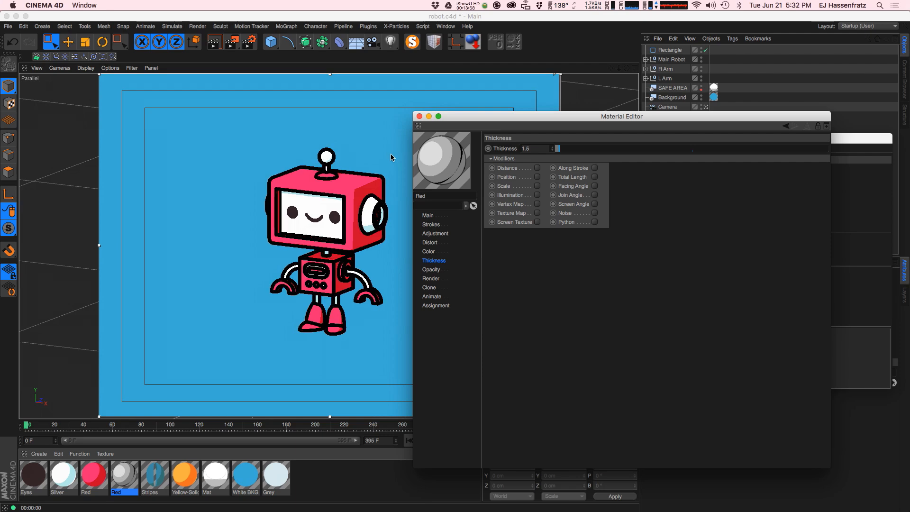
left_click(419, 117)
Step: Render the outlined 200 x 150 robot frame to the Picture Viewer and view it at 400% zoom
left_click_drag(233, 42, 267, 93)
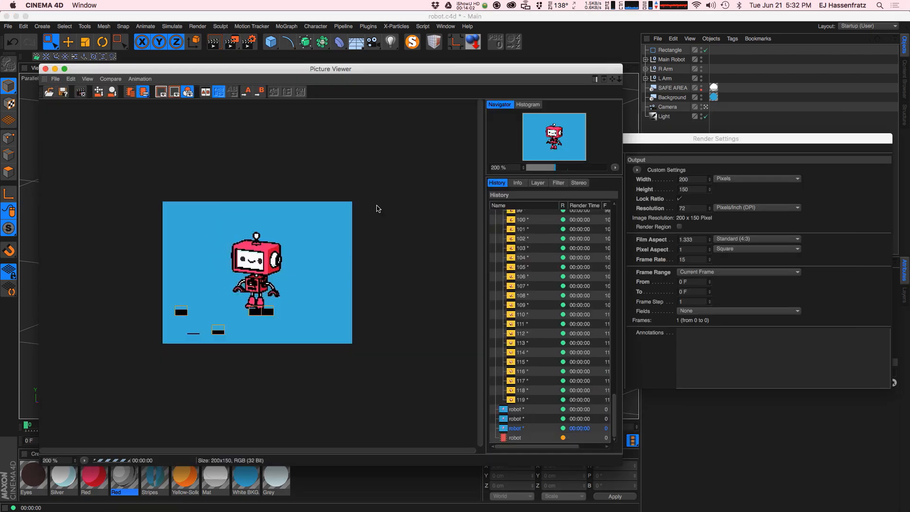
left_click(705, 181)
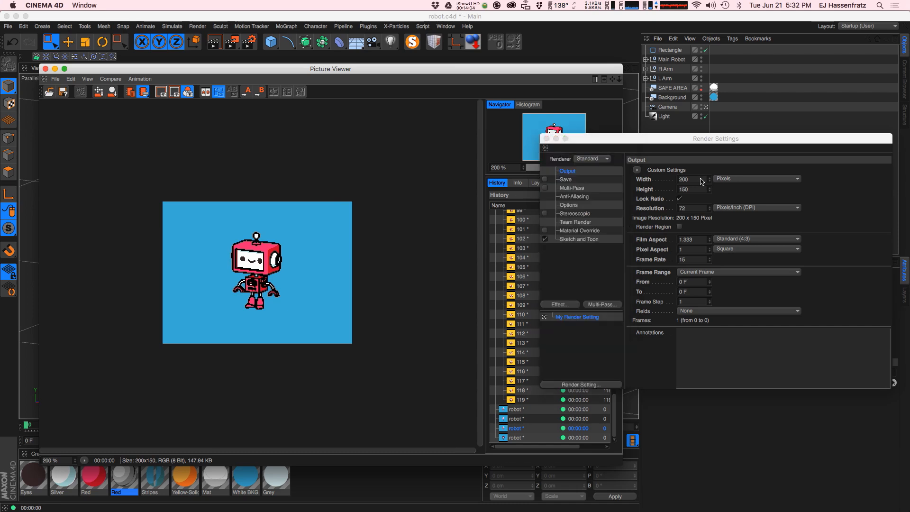
left_click(360, 215)
type("400")
key("Return")
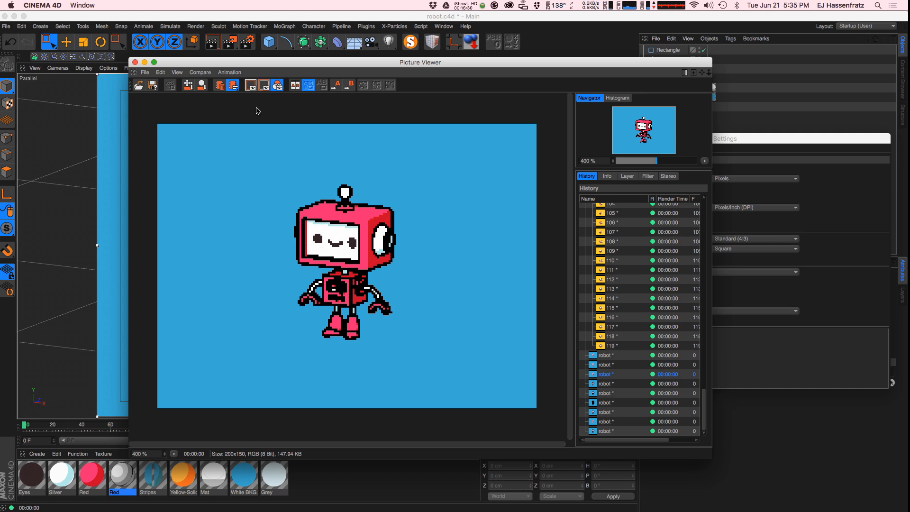
Step: Compare the outlined 200 x 150 robot render with the plain one in the Picture Viewer history
left_click_drag(503, 65, 417, 67)
left_click_drag(666, 139, 654, 137)
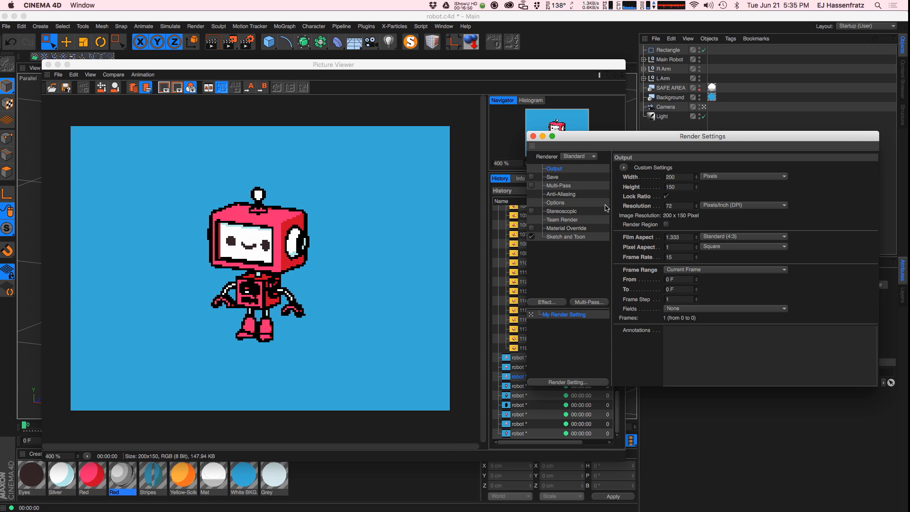
left_click(427, 437)
left_click(518, 434)
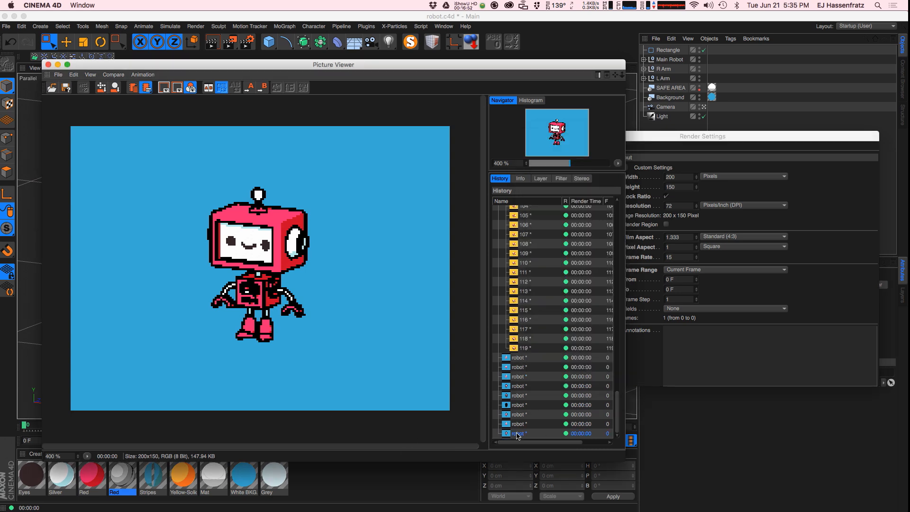
left_click(516, 358)
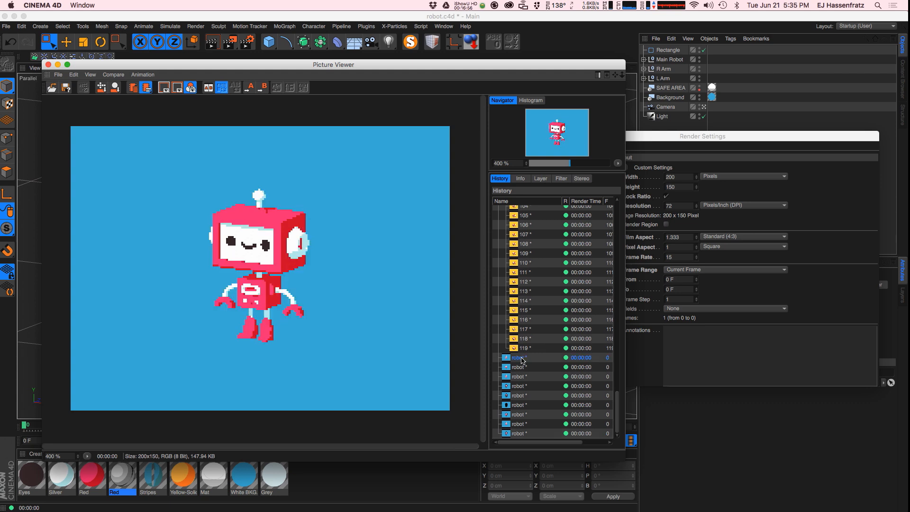
Step: Open the save options for the 200 x 150 robot render without outlines
right_click(521, 359)
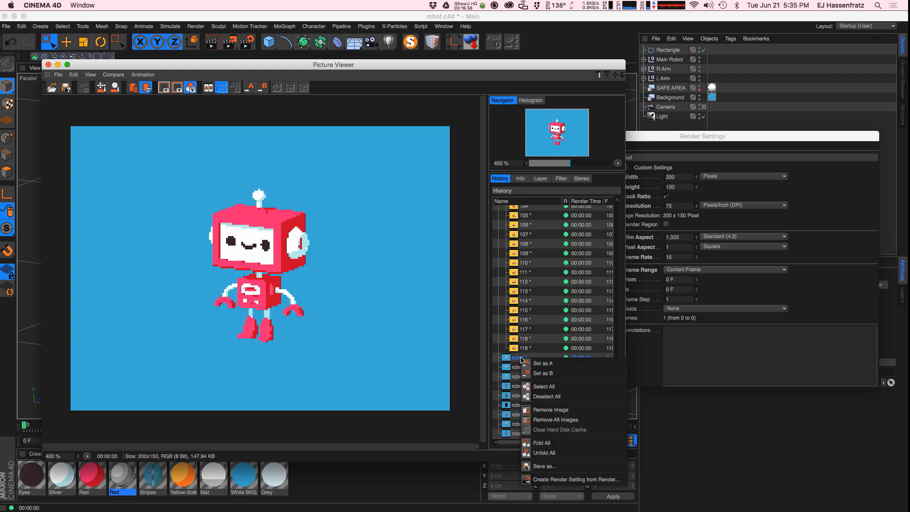
left_click(563, 470)
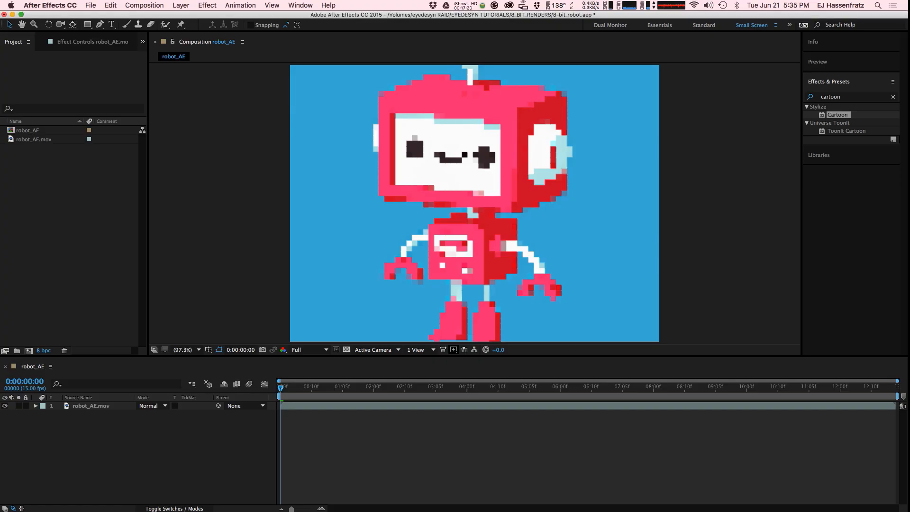
left_click(387, 457)
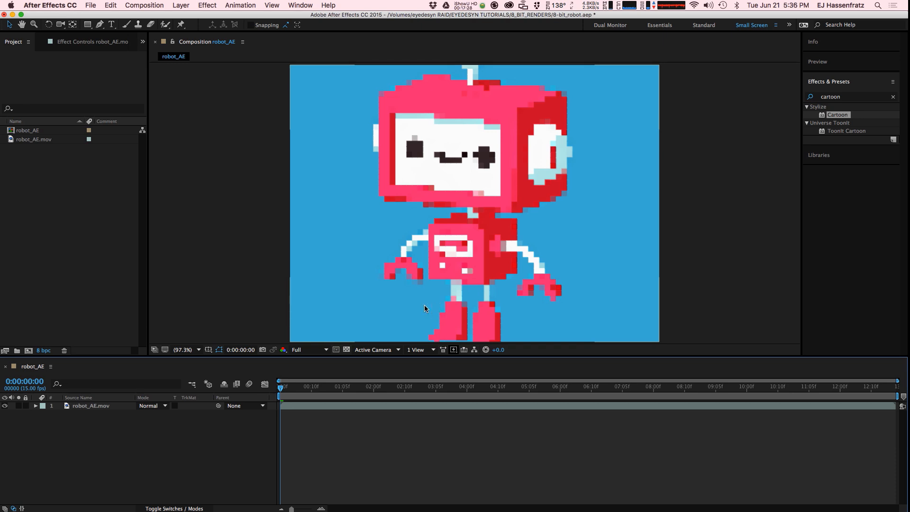
Step: Create a new composition from robot_AE.mov and apply the Stylize Mosaic effect to its footage layer
left_click(30, 157)
left_click_drag(35, 141, 29, 350)
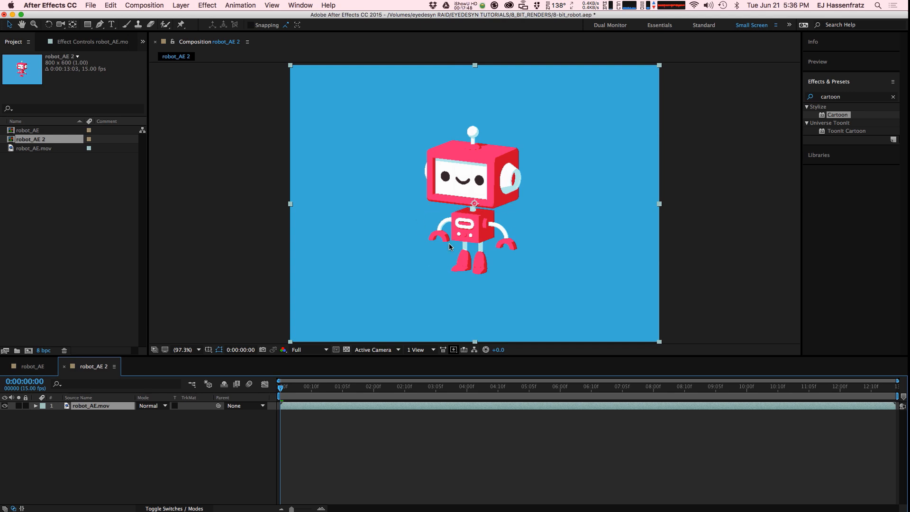
left_click(893, 96)
left_click(864, 97)
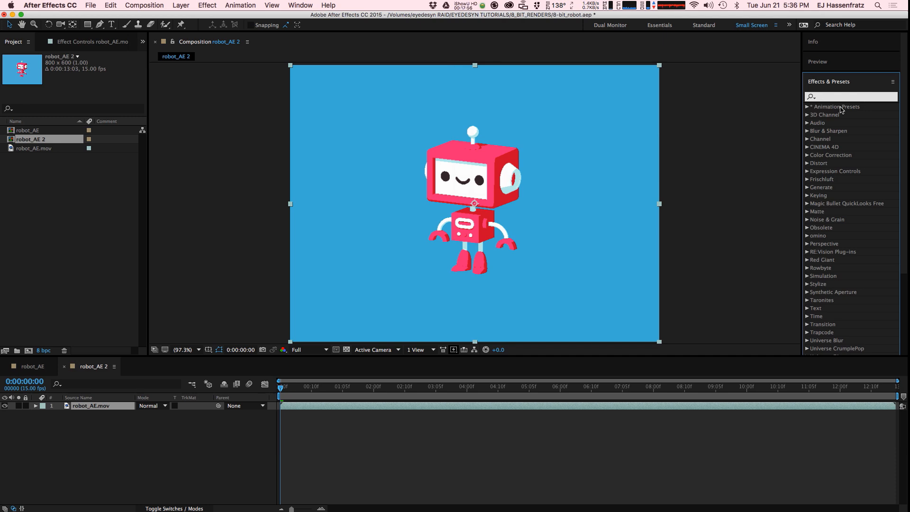
type("mosiac")
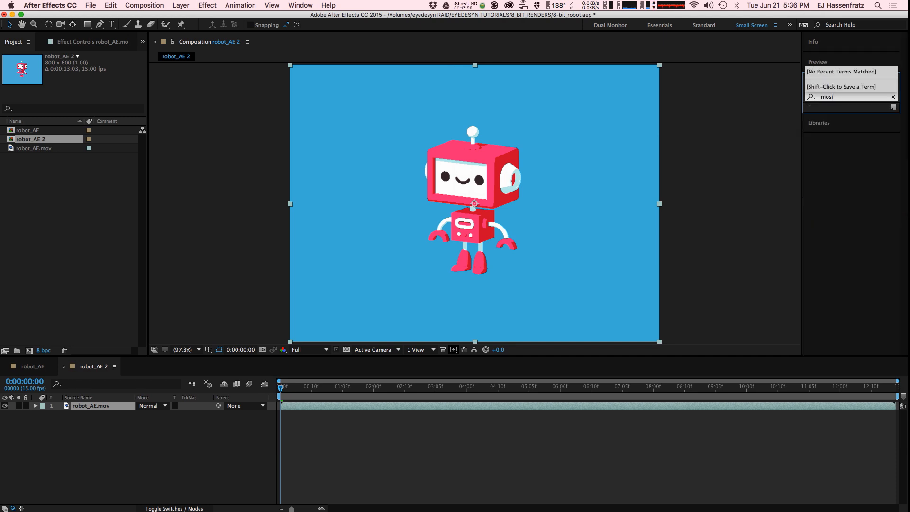
key("BackSpace")
type("ai")
left_click_drag(818, 164, 107, 411)
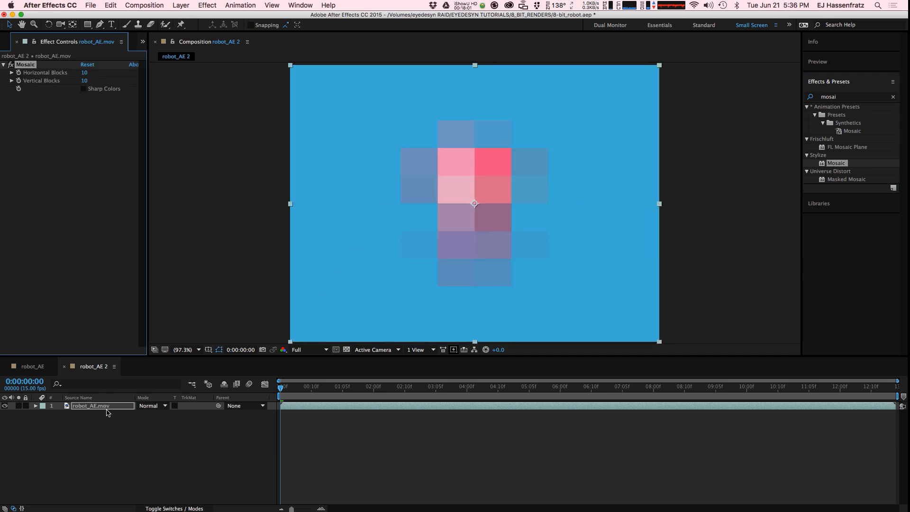
Step: Enable Sharp Colors on the Mosaic effect and roughly raise it to about 271 horizontal and 114 vertical blocks
left_click(85, 90)
left_click_drag(83, 73, 171, 83)
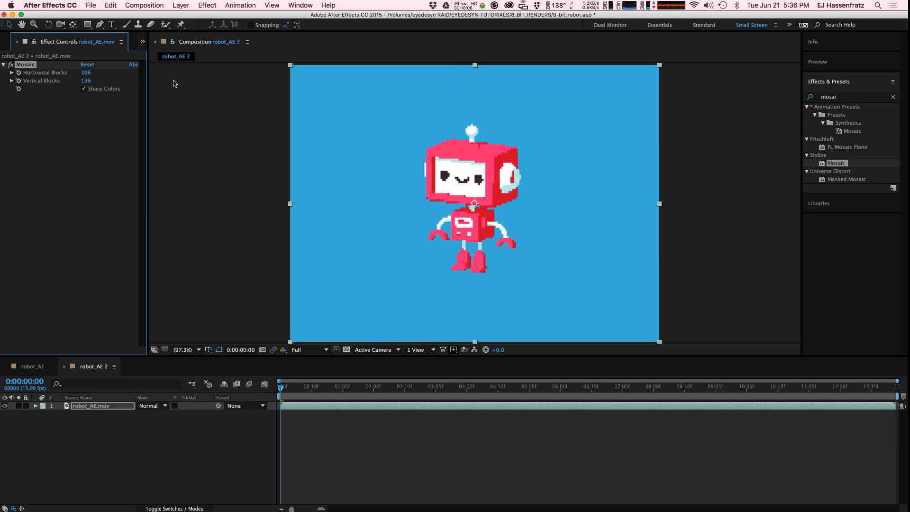
mouse_move(87, 81)
left_mouse_down()
mouse_move(128, 83)
mouse_move(112, 86)
mouse_move(90, 86)
mouse_move(132, 74)
mouse_move(74, 72)
mouse_move(83, 83)
left_mouse_up()
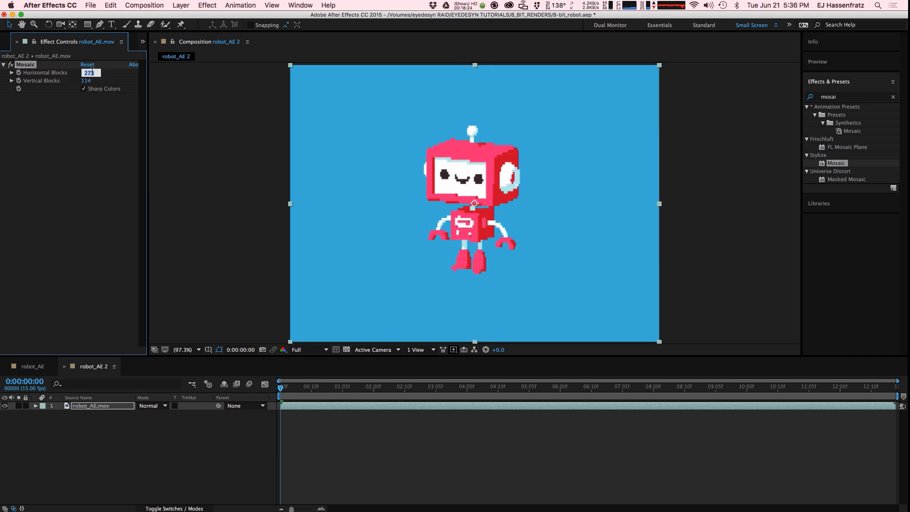
Step: Set the Mosaic effect to 800 horizontal and 600 vertical blocks to match the composition size
key("Tab")
type("6")
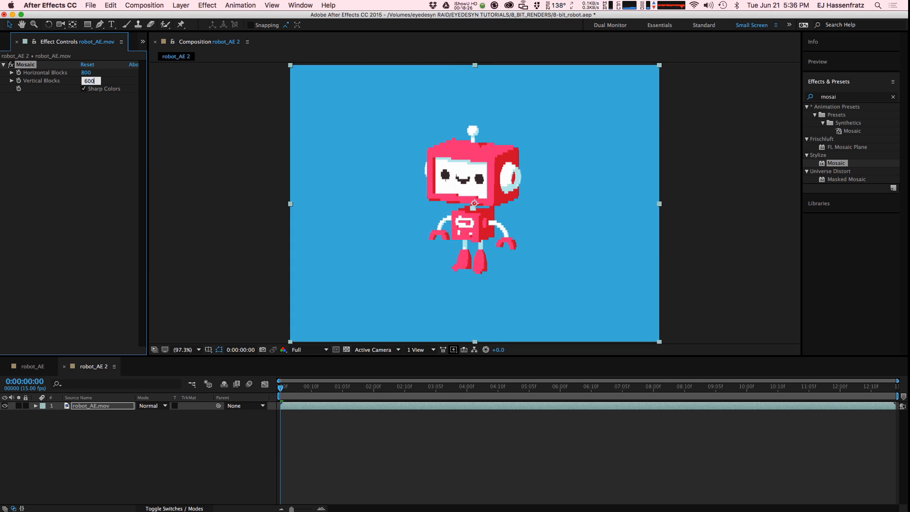
type("00")
key("Return")
Step: Set the Mosaic effect to 160 horizontal and 120 vertical blocks and deselect the layer
left_click(87, 73)
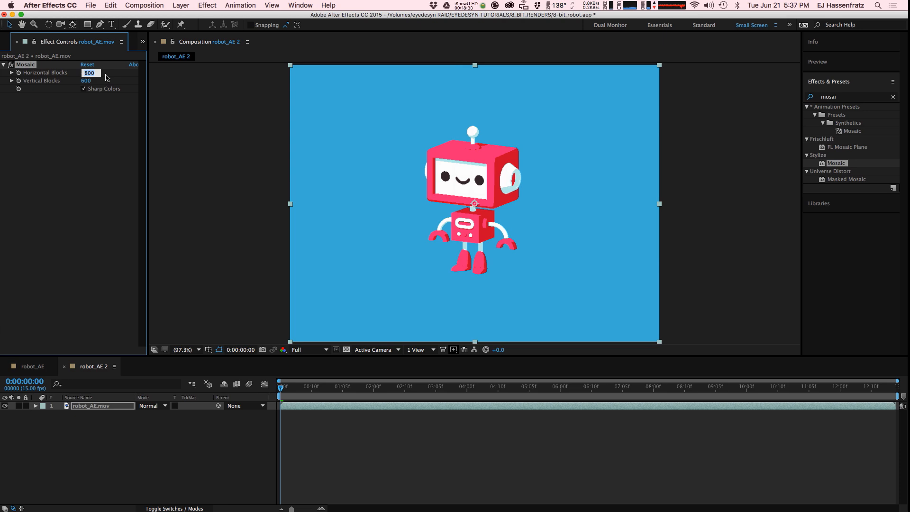
left_click(101, 73)
left_click(98, 73)
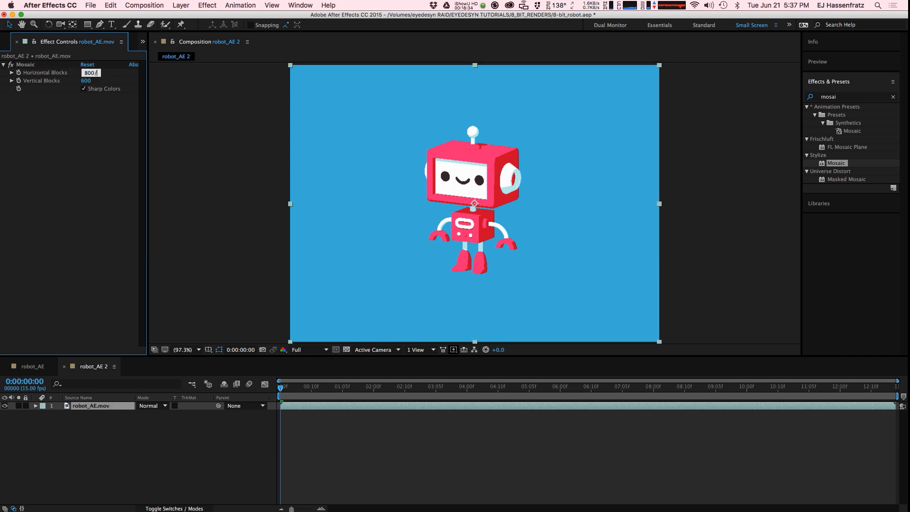
key("BackSpace")
key("BackSpace")
key("BackSpace")
type("160")
key("Return")
left_click(89, 81)
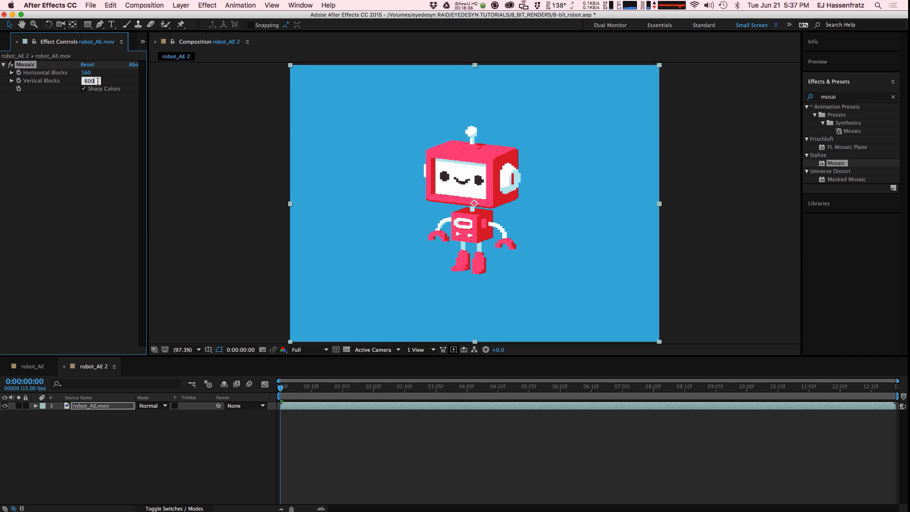
type("120")
key("Return")
left_click(678, 248)
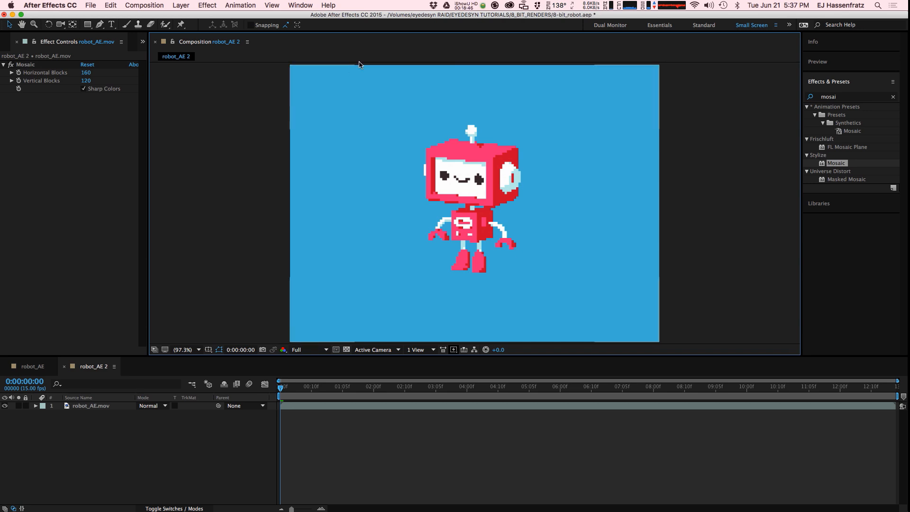
Step: Disable the Mosaic effect and apply CC Ball Action to the robot_AE.mov layer
left_click(10, 65)
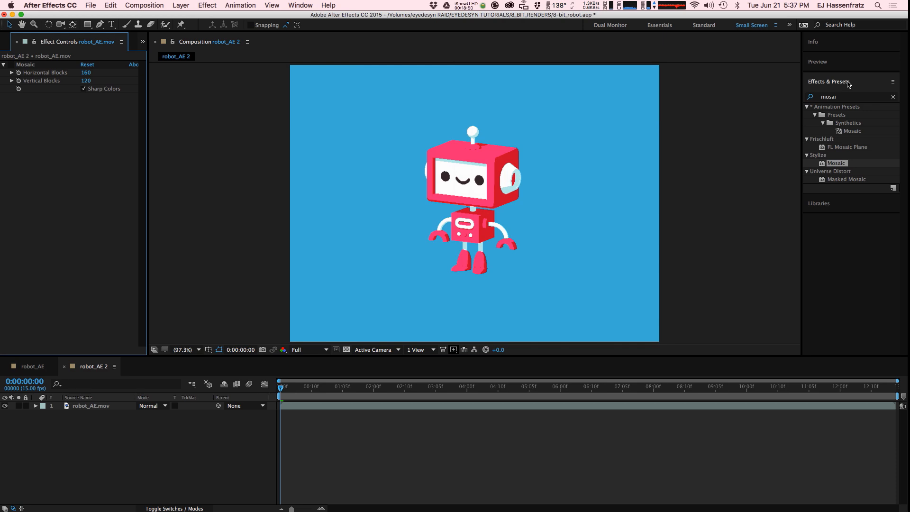
left_click(893, 96)
left_click(854, 97)
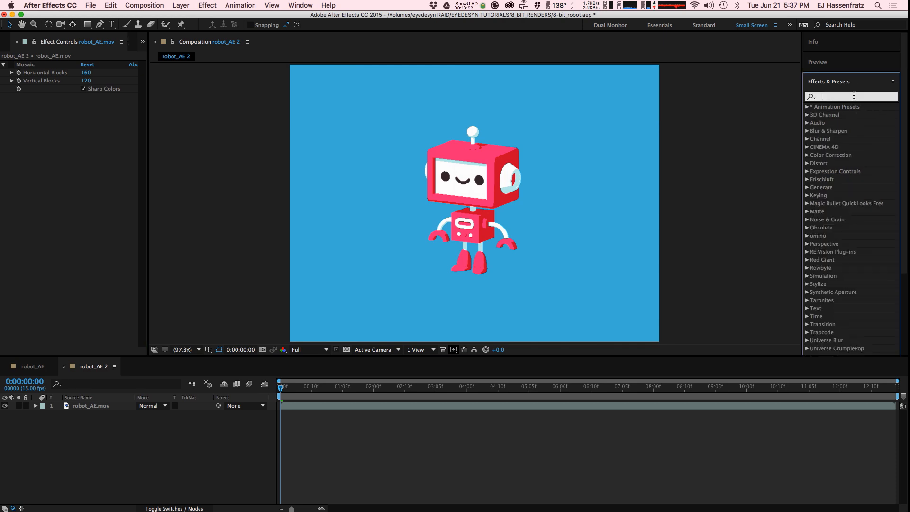
type("c")
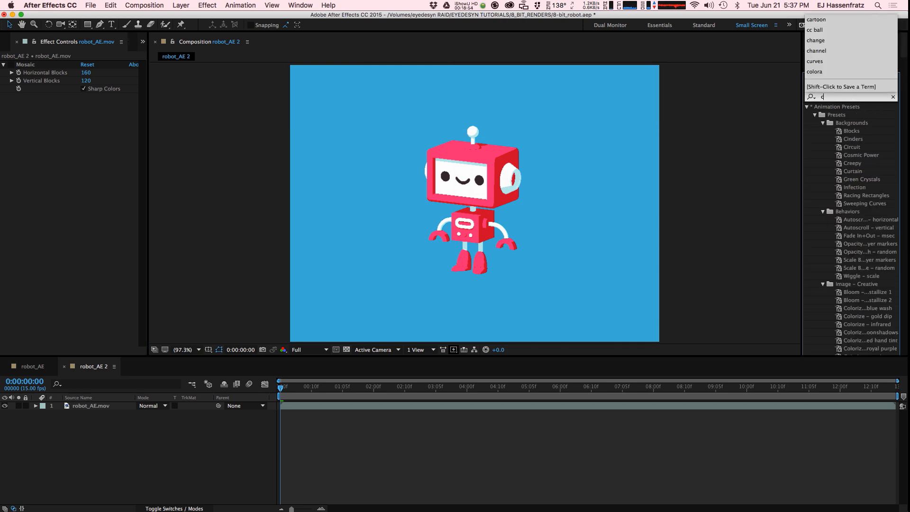
type("c ball")
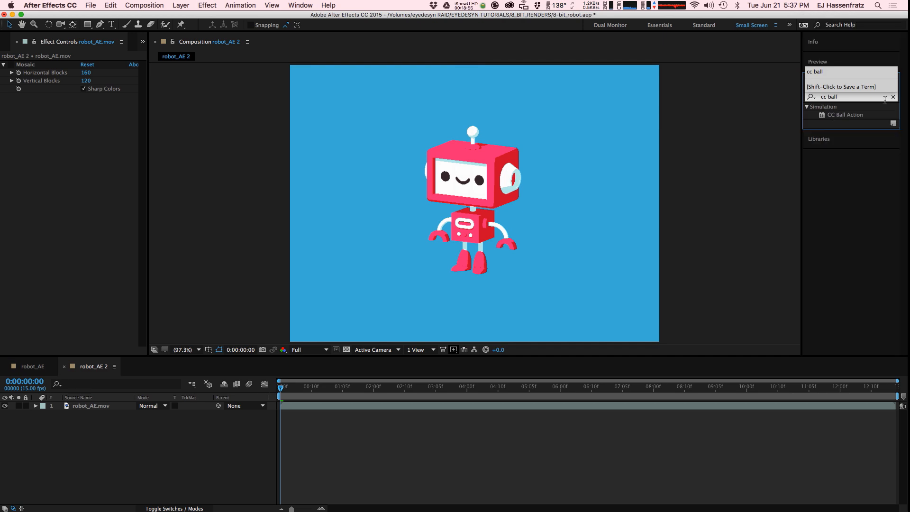
left_click_drag(846, 114, 99, 175)
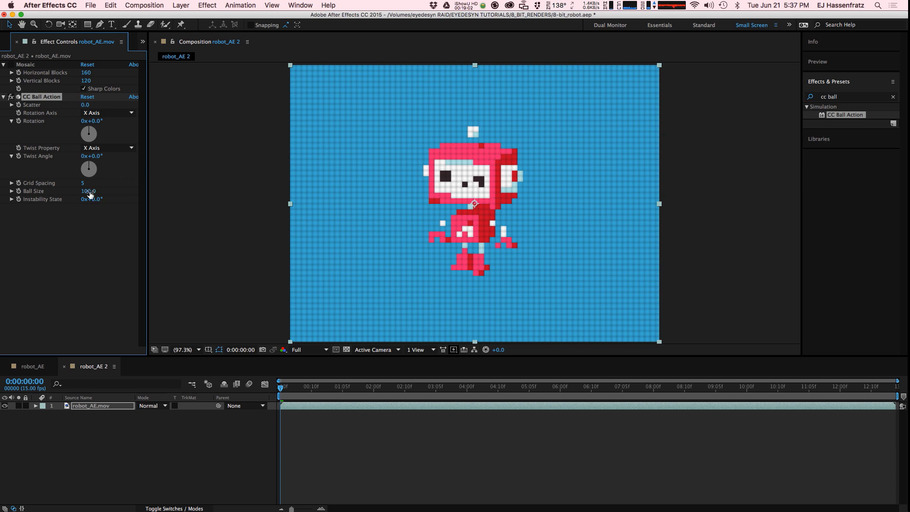
Step: Set the CC Ball Action ball size to 328 and its grid spacing to 3
left_click_drag(90, 192, 192, 196)
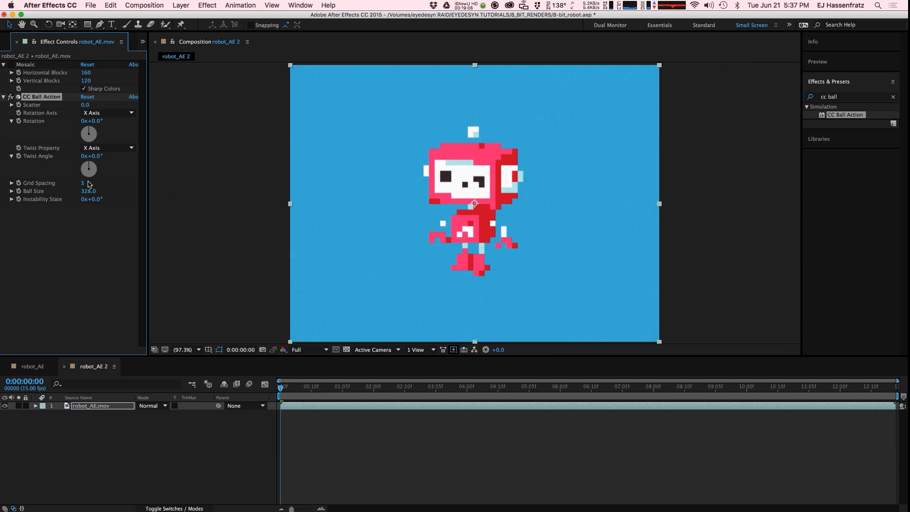
left_click(82, 205)
left_click(83, 183)
type("3")
key("Return")
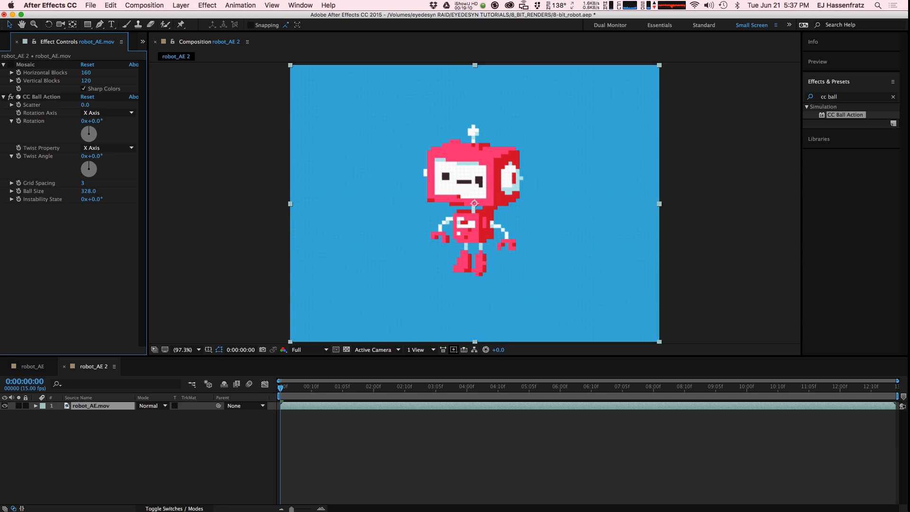
Step: Set the CC Ball Action grid spacing to 2 and its ball size to 320
left_click(83, 183)
type("2")
key("Return")
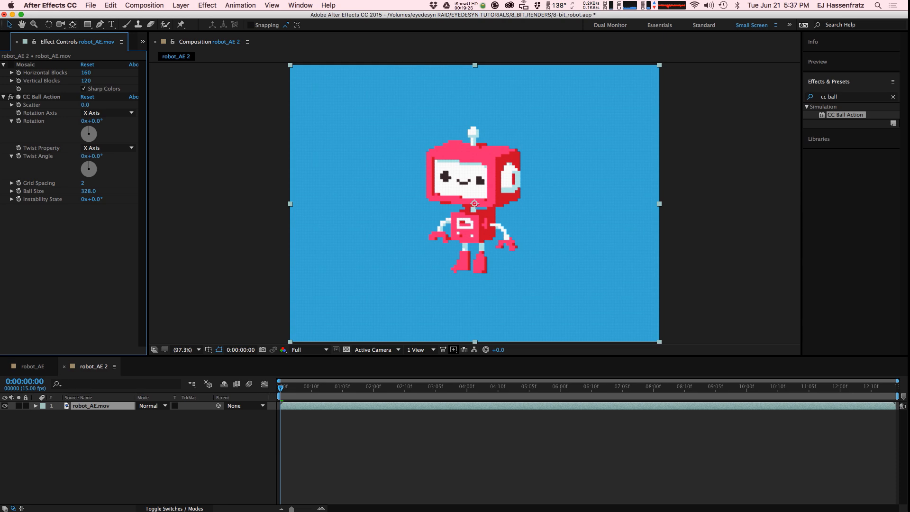
left_click_drag(89, 191, 84, 191)
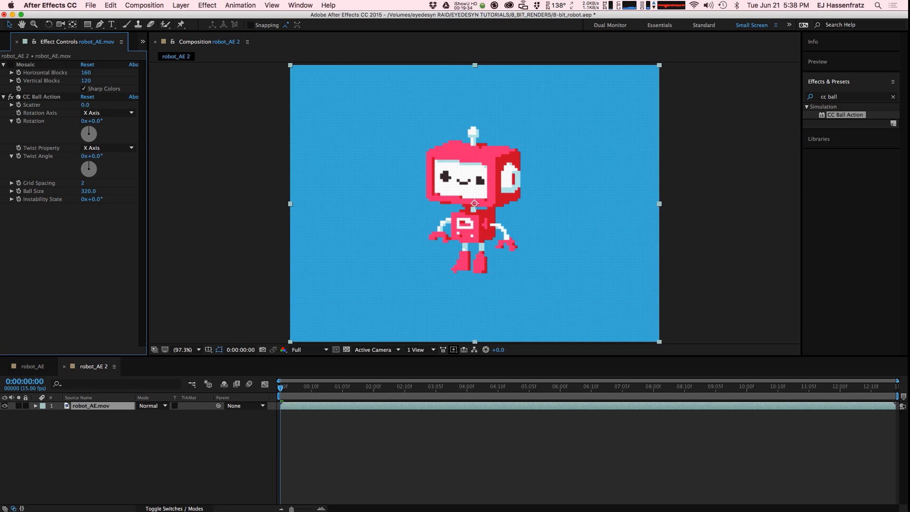
Step: Try grid spacing values of 1 and 1.5 in CC Ball Action
left_click(83, 183)
type("1")
key("Return")
left_click(83, 183)
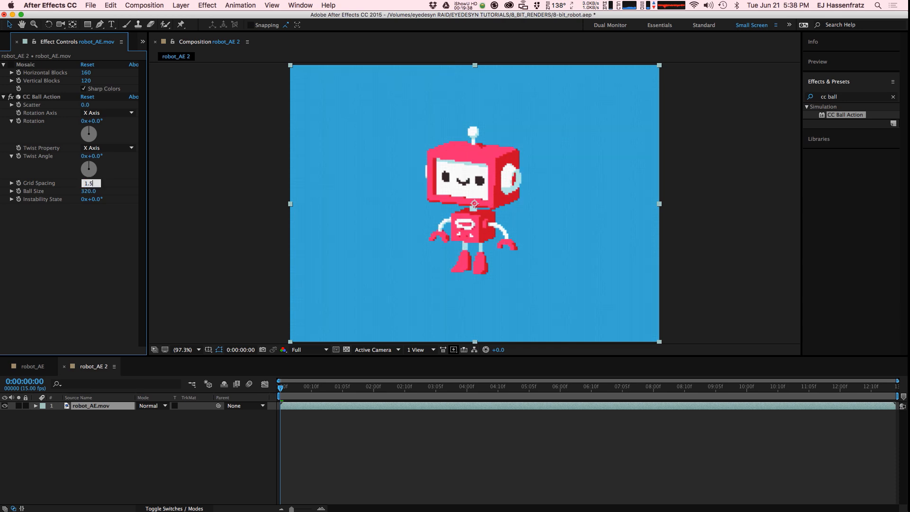
key("Return")
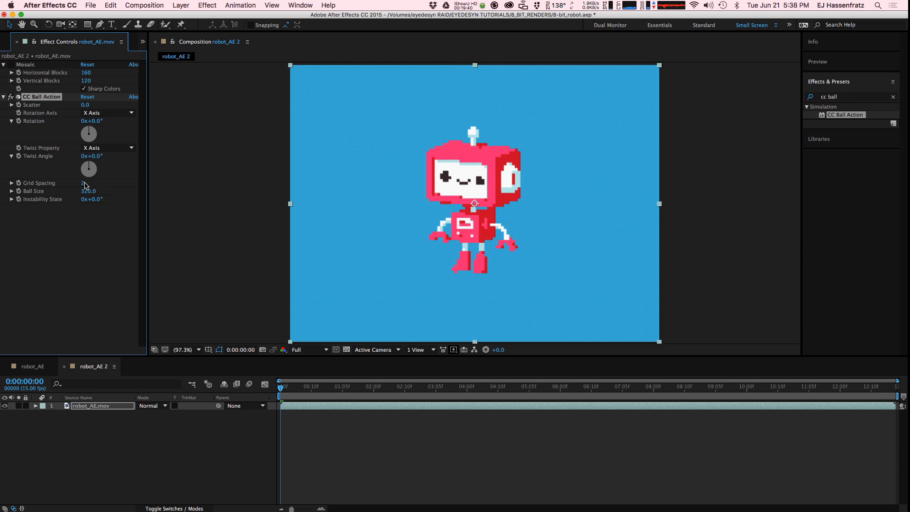
left_click(88, 186)
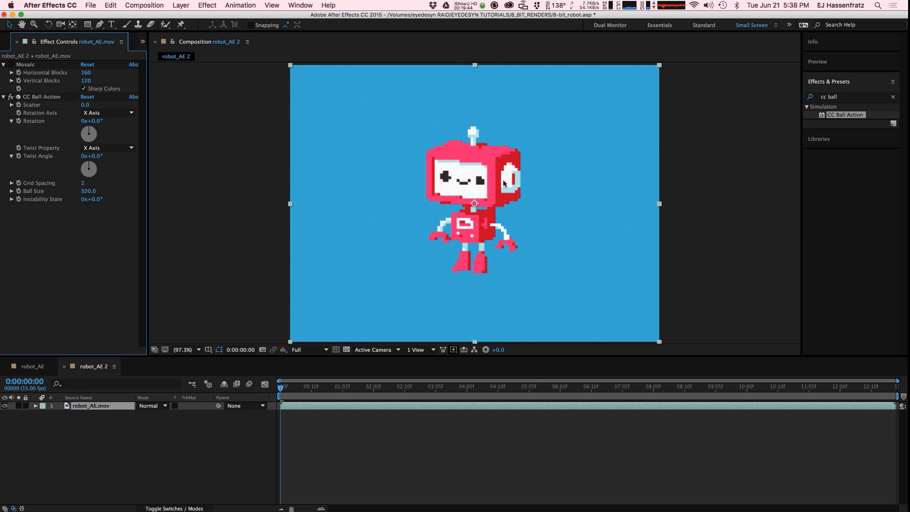
Step: Try CC Ball Action ball sizes of 151 and 82, and settle on 170
left_click_drag(88, 191, 24, 201)
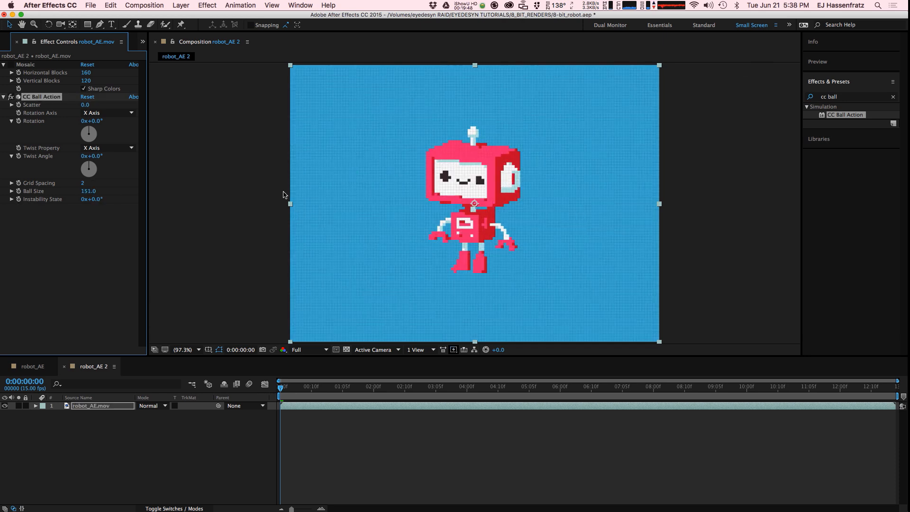
left_click_drag(87, 191, 48, 200)
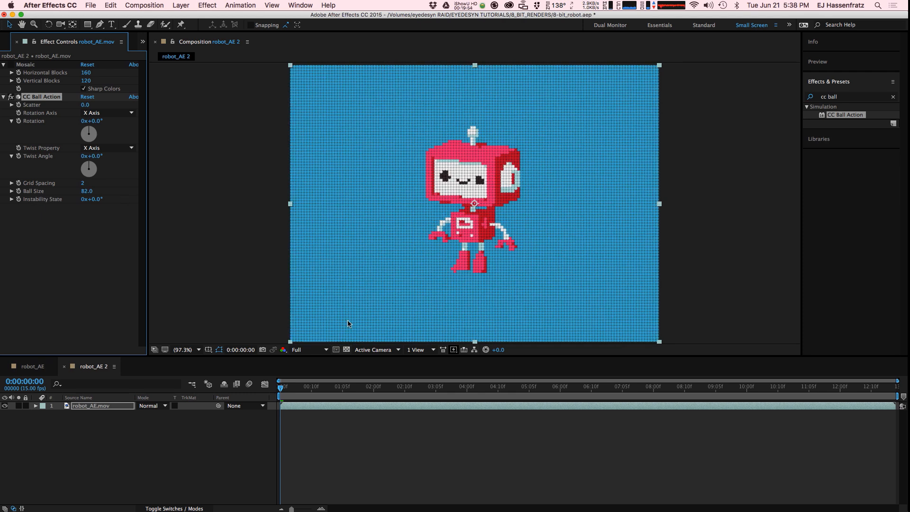
mouse_move(88, 191)
left_mouse_down()
mouse_move(132, 191)
mouse_move(103, 199)
mouse_move(82, 188)
left_mouse_up()
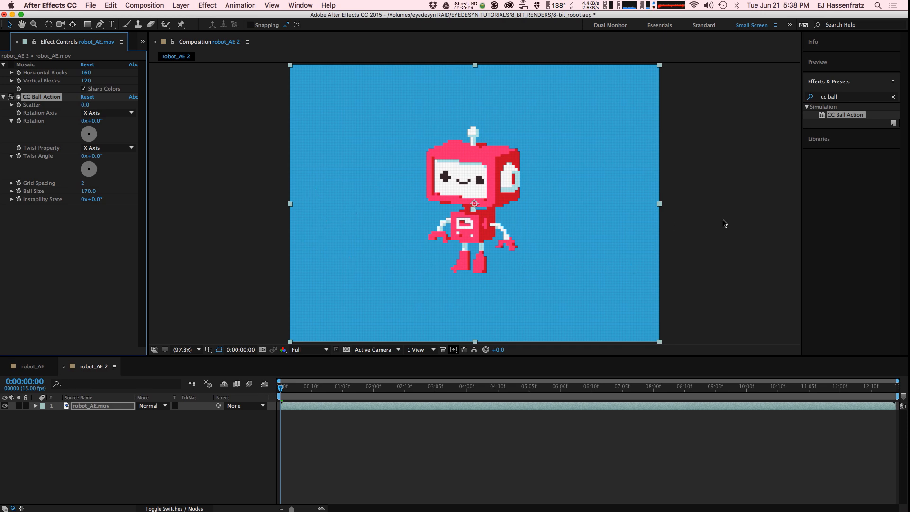
Step: Apply the Stylize Cartoon effect below CC Ball Action and set its render mode to Fill
left_click(892, 96)
left_click(861, 98)
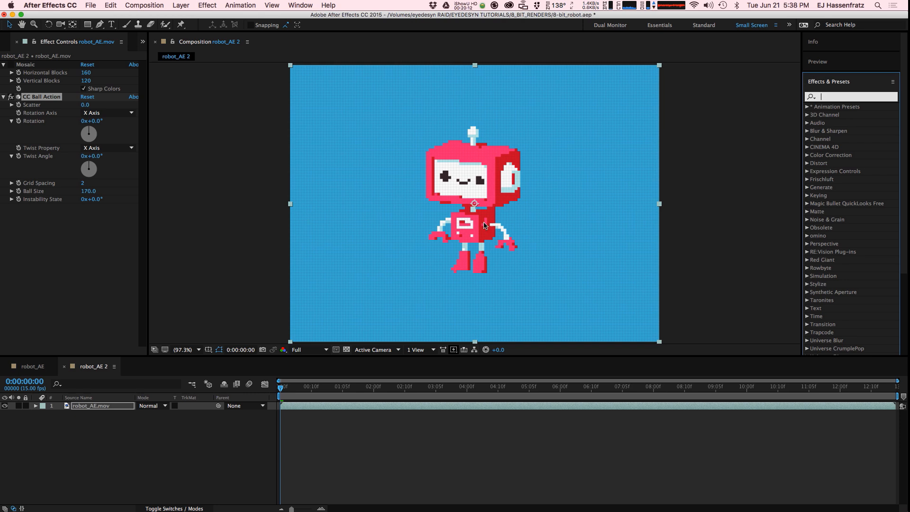
type("cartoon")
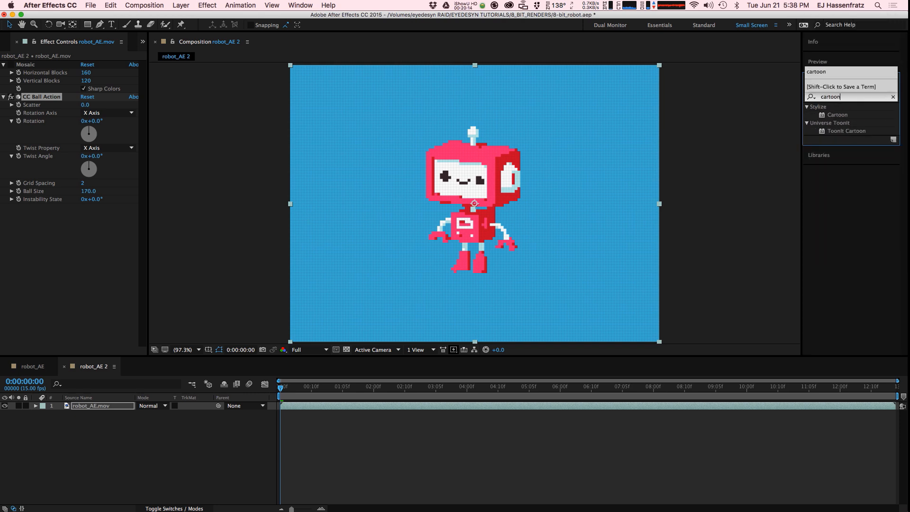
left_click_drag(836, 118, 92, 256)
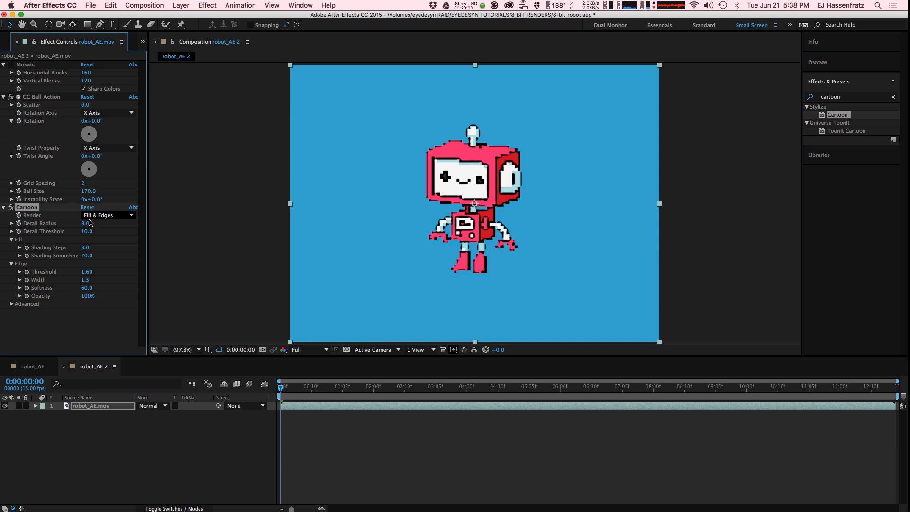
left_click(107, 216)
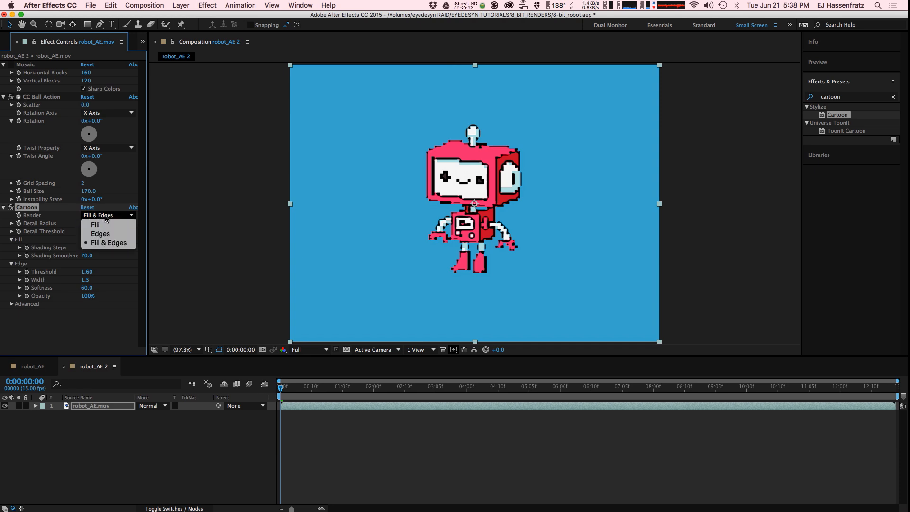
left_click(113, 225)
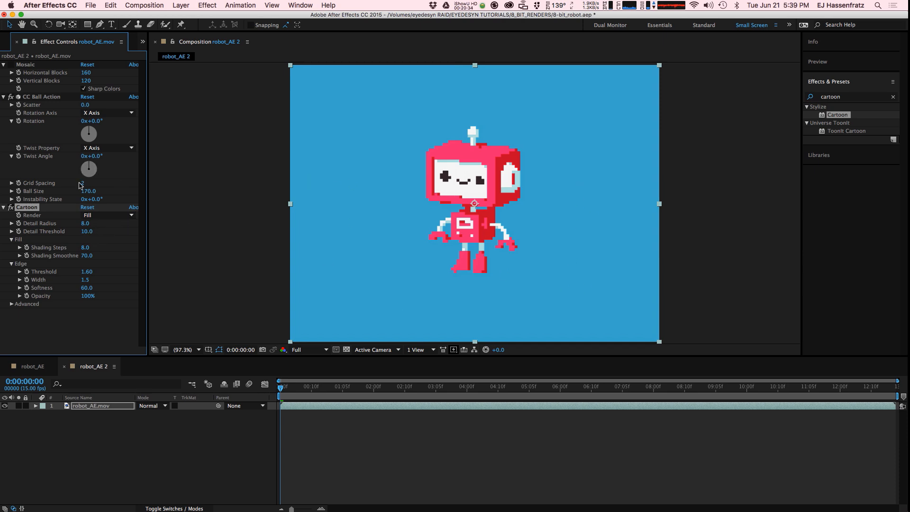
Step: Set CC Ball Action's ball size to 191 and grid spacing to 2, and Cartoon's shading smoothness to 94.8
left_click_drag(83, 183, 104, 192)
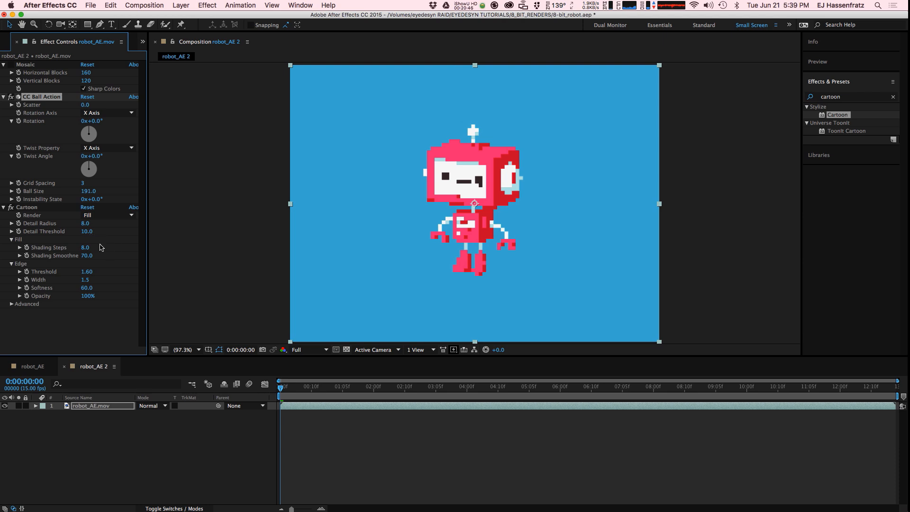
mouse_move(87, 256)
left_mouse_down()
mouse_move(59, 258)
mouse_move(337, 253)
left_mouse_up()
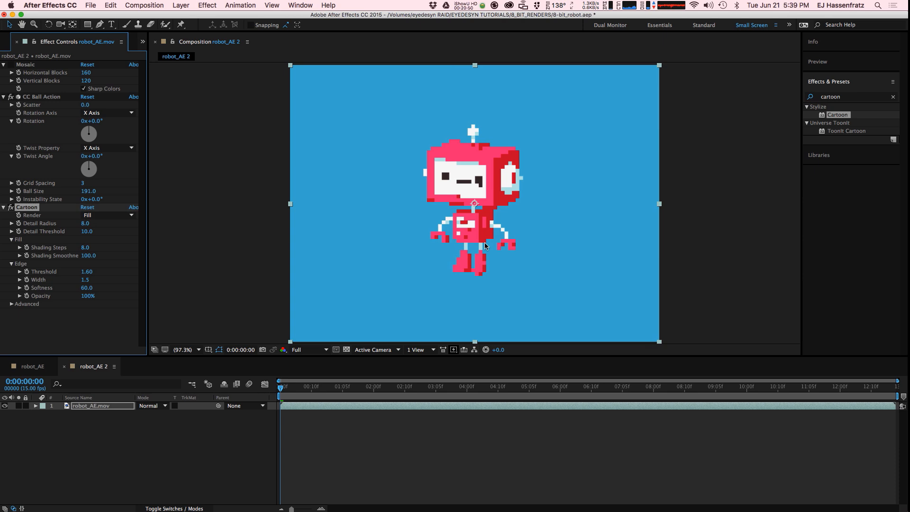
left_click_drag(88, 257, 110, 253)
left_click_drag(84, 183, 80, 183)
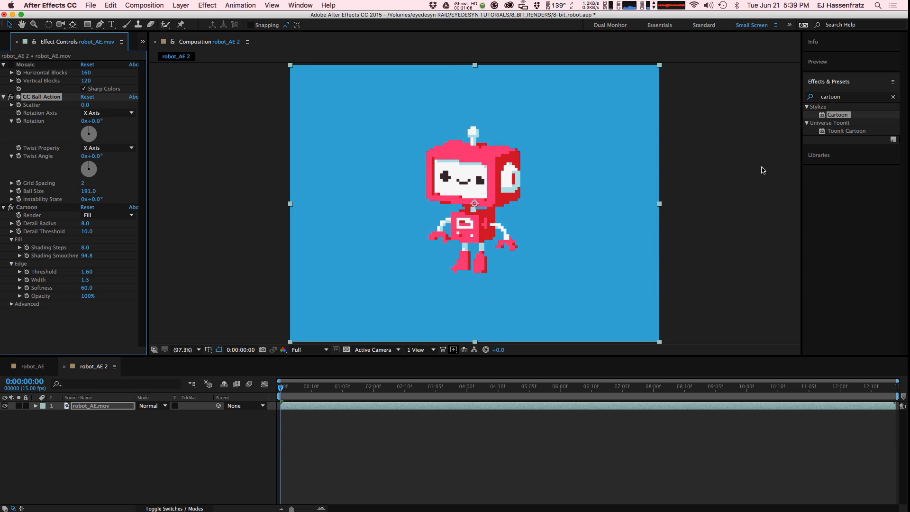
Step: Clear the effects search and apply the Distort Detail-preserving Upscale effect to the robot_AE.mov layer
left_click(892, 97)
left_click(202, 8)
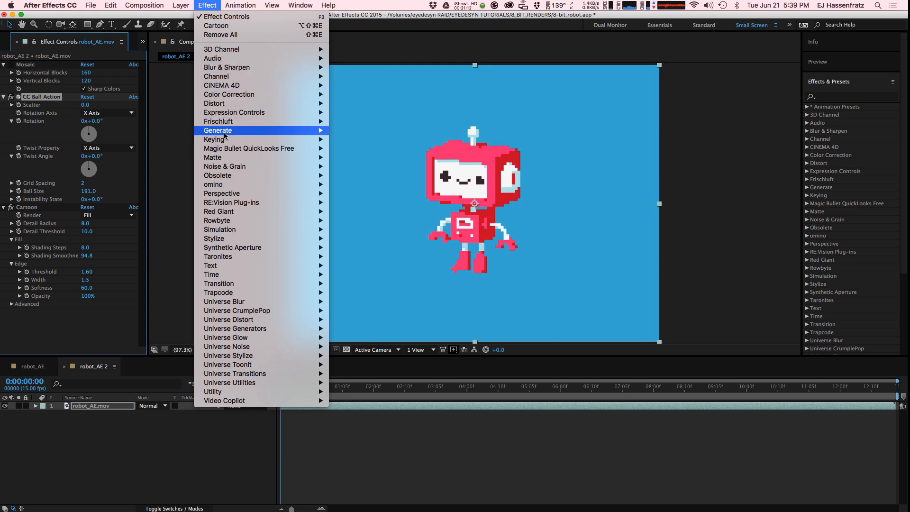
mouse_move(222, 104)
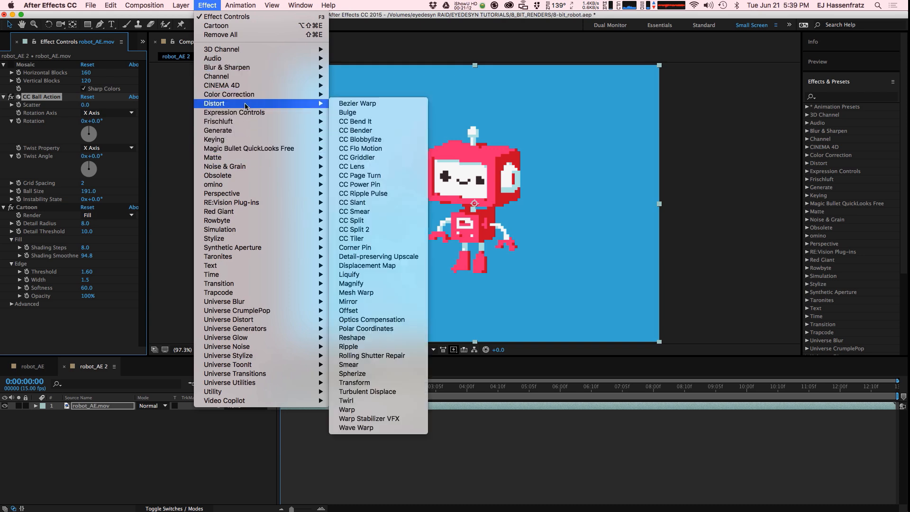
left_click(388, 256)
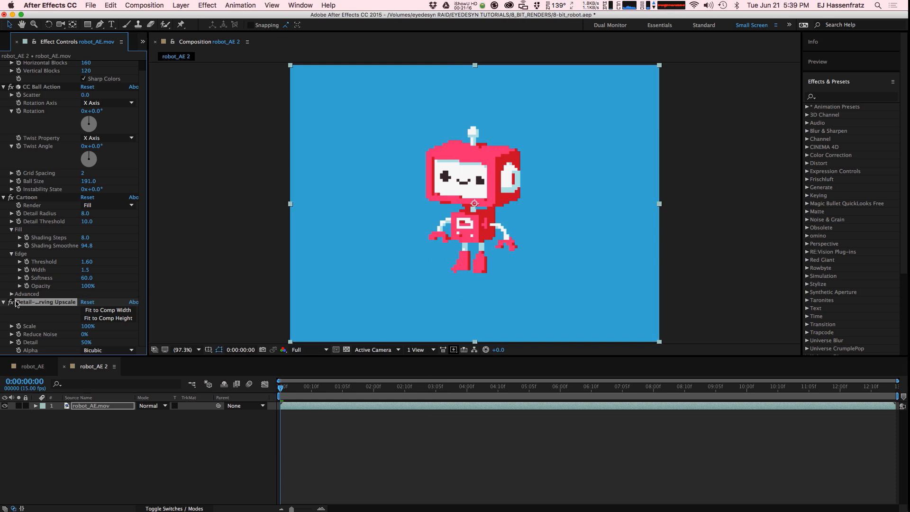
Step: Try scaling the robot_AE.mov layer up to 294%, and undo the scaling
left_click(88, 399)
key("s")
left_click_drag(159, 413, 248, 408)
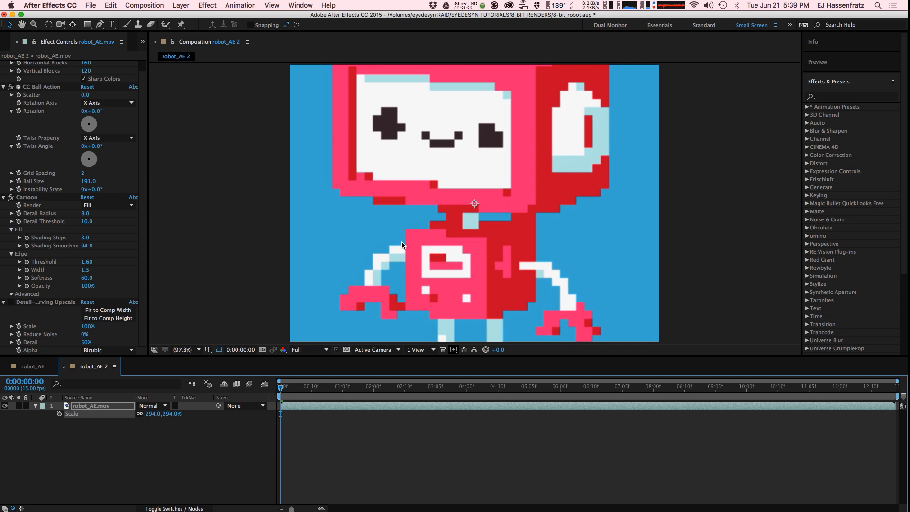
key("super+z")
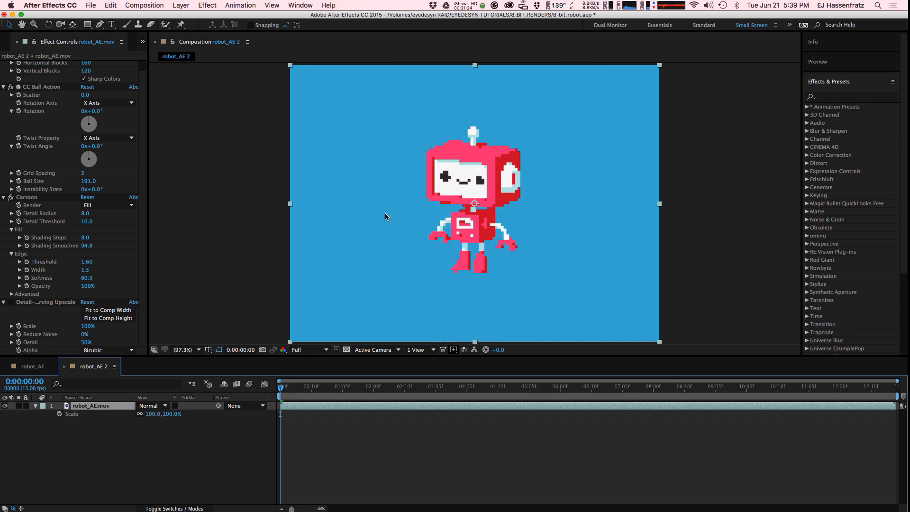
Step: Move Detail-preserving Upscale above Mosaic at the start of the effect stack and enable it with a scale of 227%
left_click(48, 302)
left_click_drag(60, 304, 84, 78)
left_click_drag(142, 99, 143, 61)
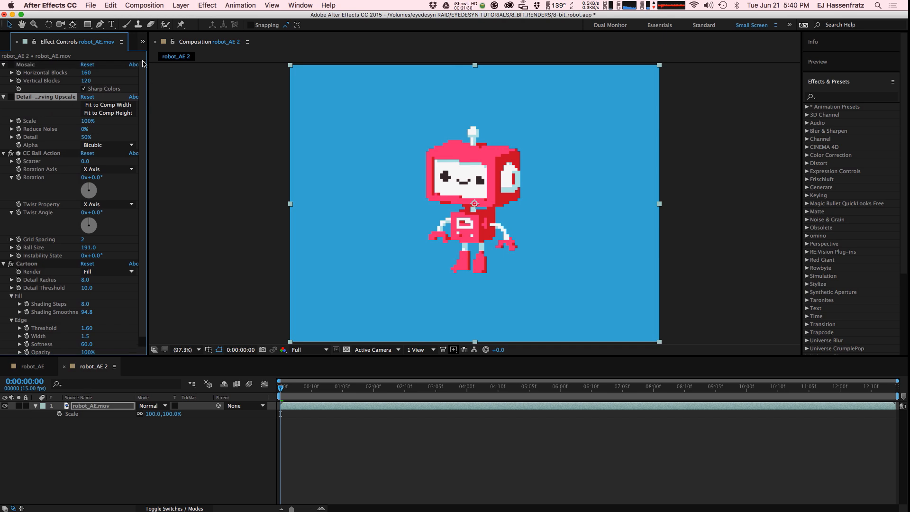
left_click_drag(42, 99, 39, 63)
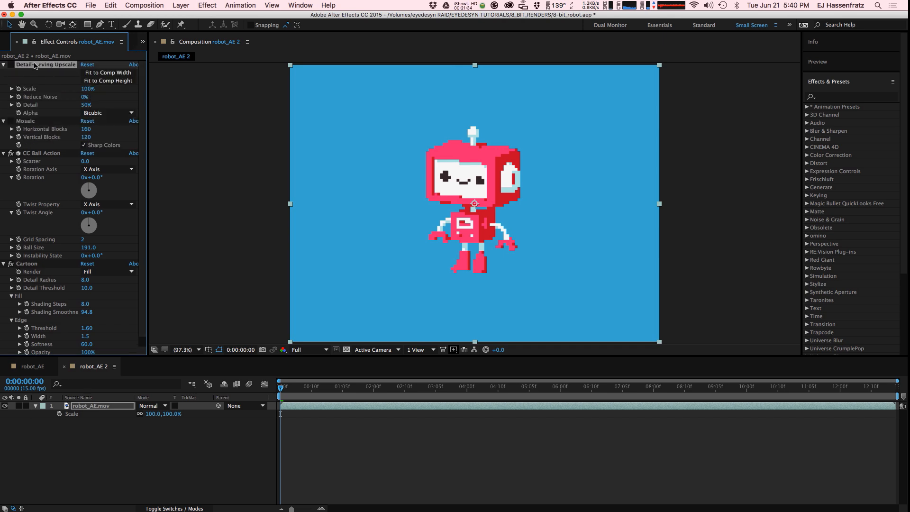
left_click(113, 80)
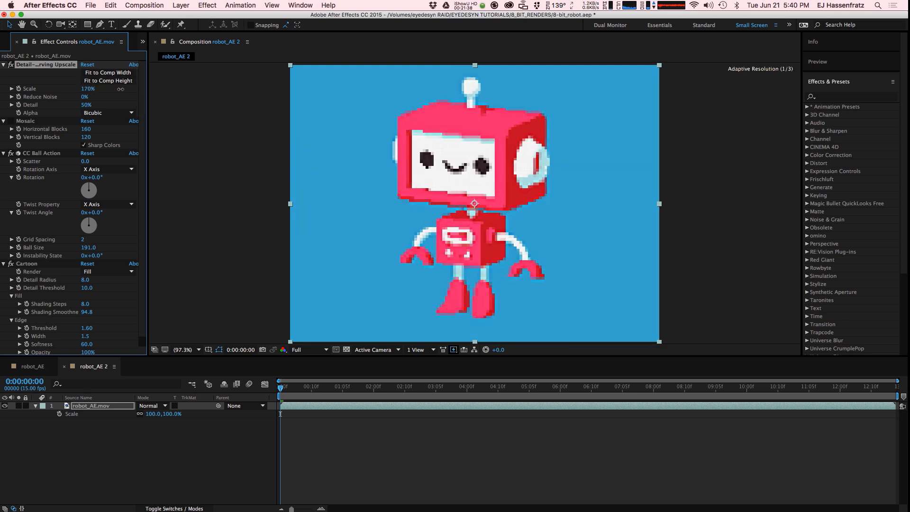
left_click(108, 73)
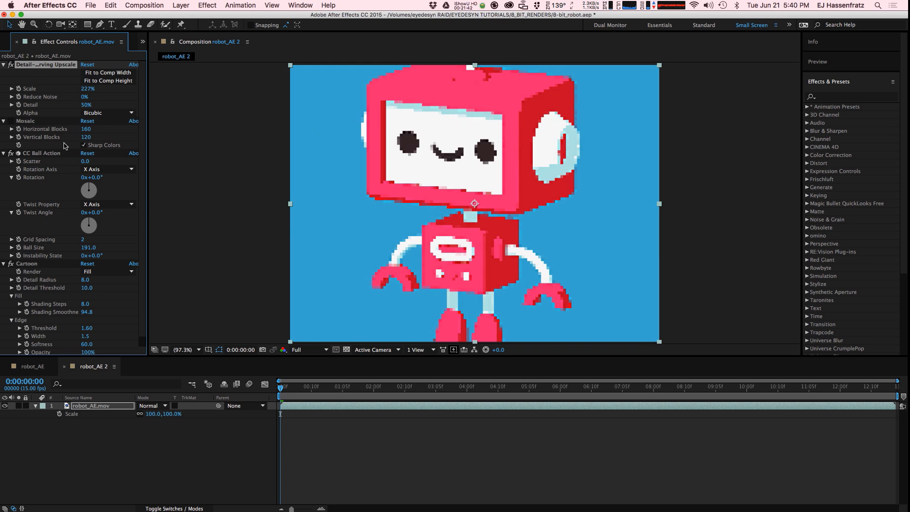
Step: Set Cartoon's shading smoothness to 99.4 and CC Ball Action's ball size to 229
left_click(48, 155)
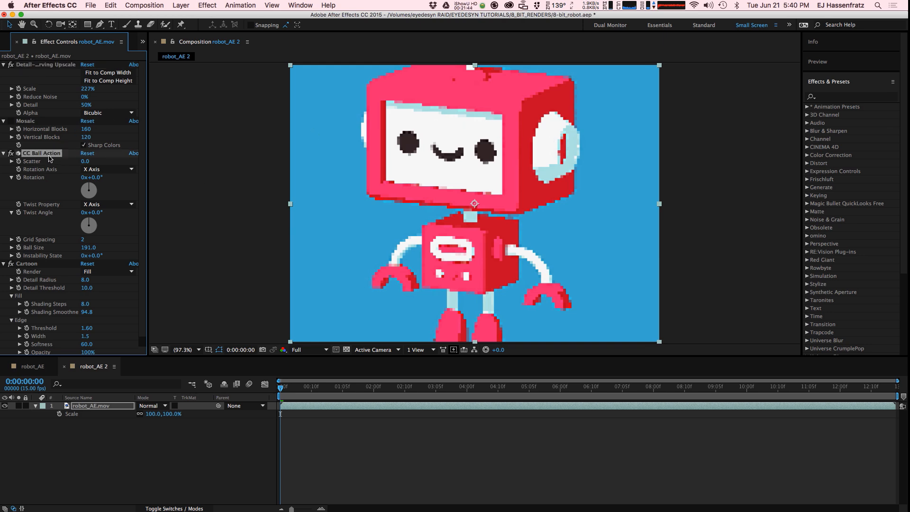
left_click(42, 270)
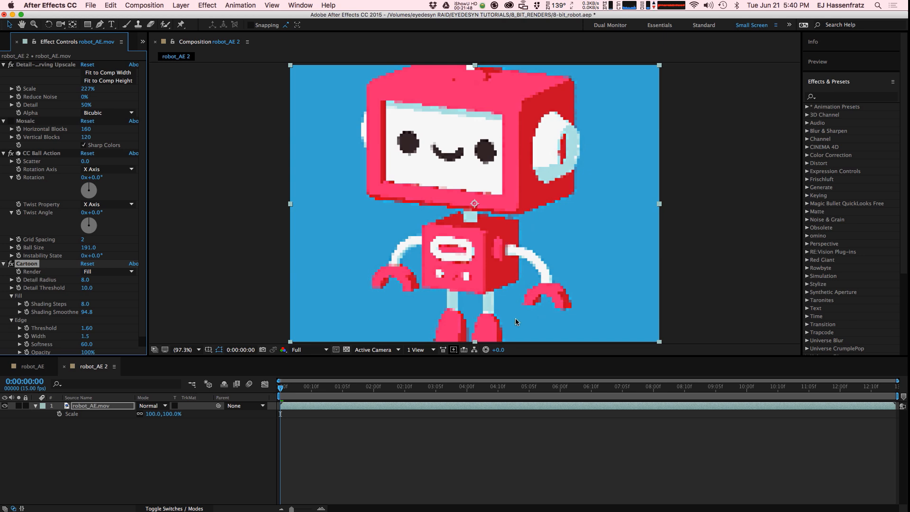
left_click_drag(87, 312, 141, 314)
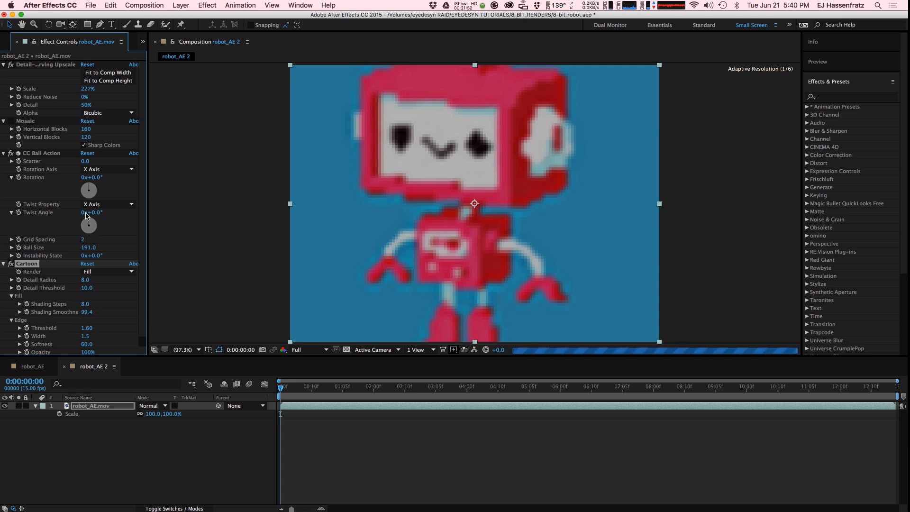
mouse_move(86, 253)
left_mouse_down()
mouse_move(101, 255)
mouse_move(88, 253)
left_mouse_up()
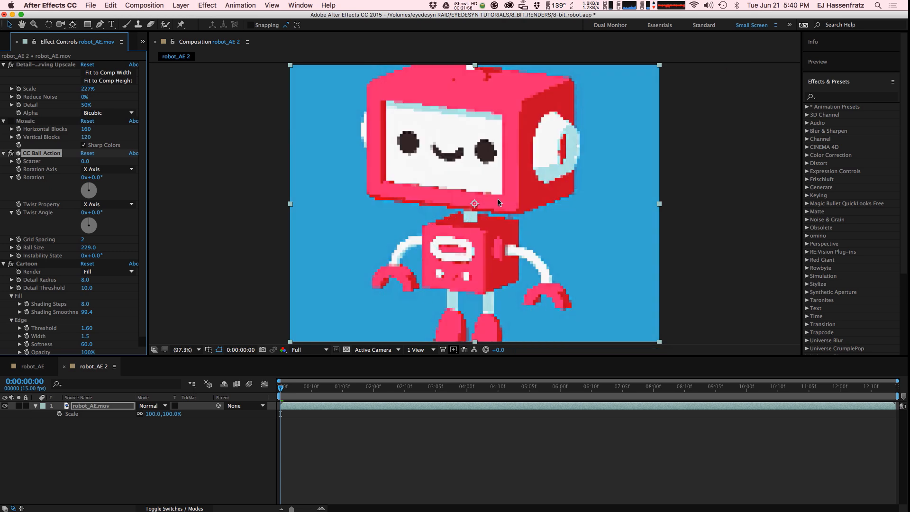
Step: Set Detail-preserving Upscale's scale to 240%, and try a detail of 100% before settling on 0%
left_click_drag(87, 89, 221, 104)
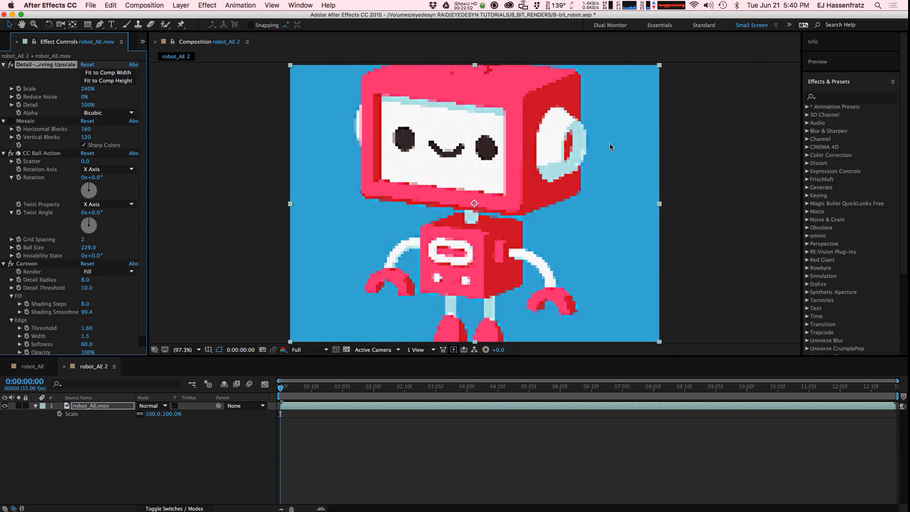
left_click(96, 104)
type("0")
key("Return")
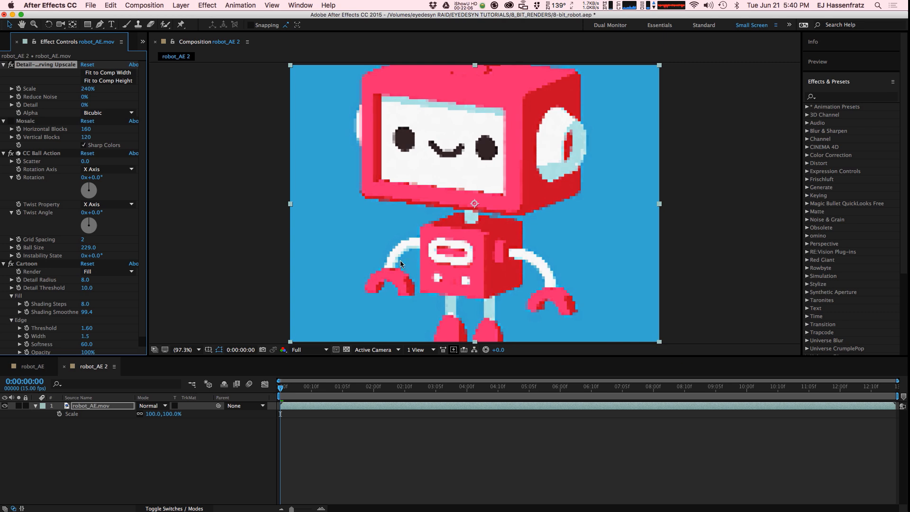
Step: Switch the upscale effect's alpha mode to Detail-preserving and set its noise reduction to 100%
left_click(106, 113)
left_click(103, 122)
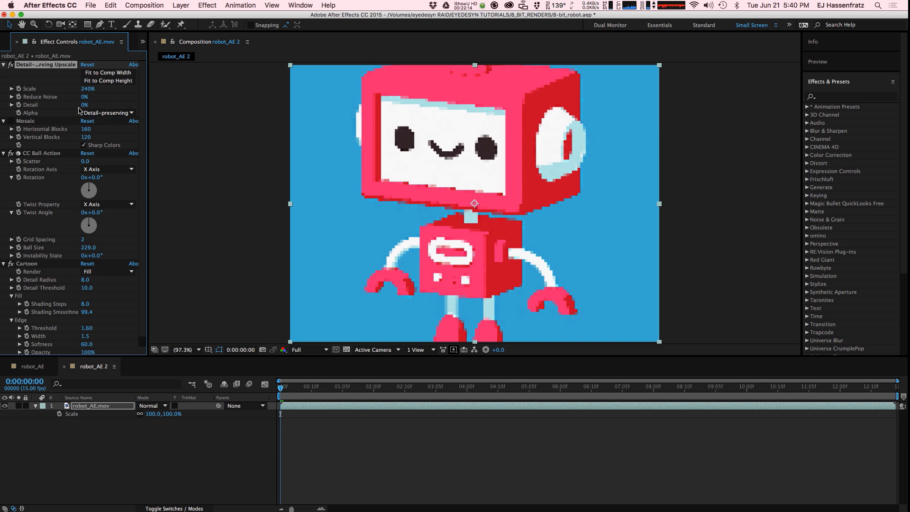
left_click_drag(85, 97, 421, 95)
Step: Set CC Ball Action's grid spacing to 3 and Detail-preserving Upscale's scale to 158%
scroll(142, 286, "down", 1)
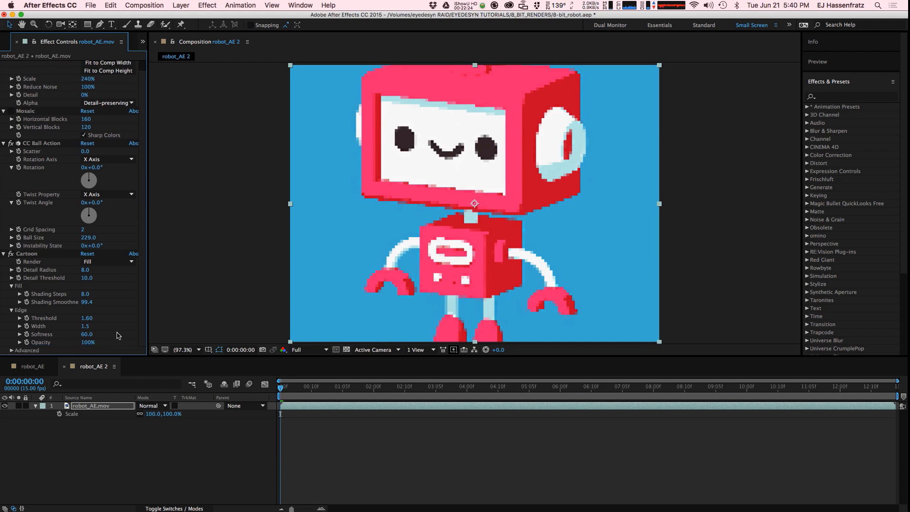
left_click(83, 229)
type("3")
key("Return")
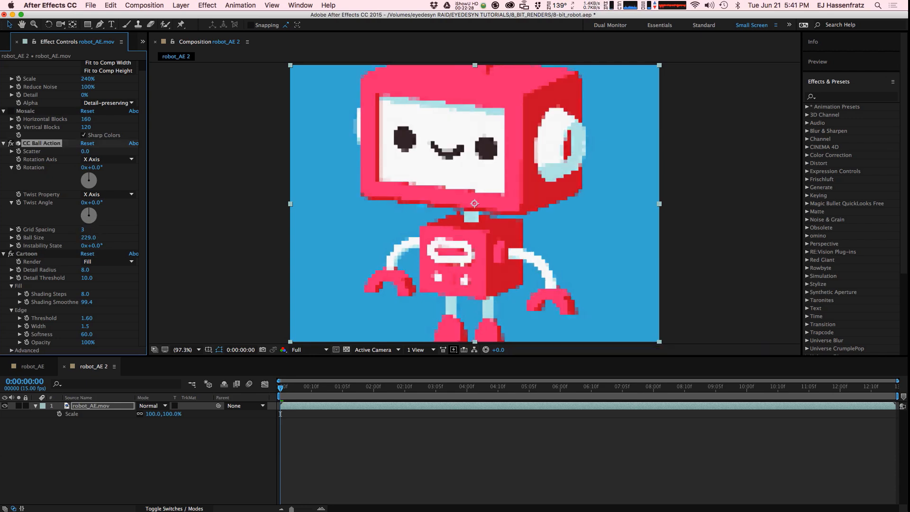
left_click_drag(87, 79, 56, 85)
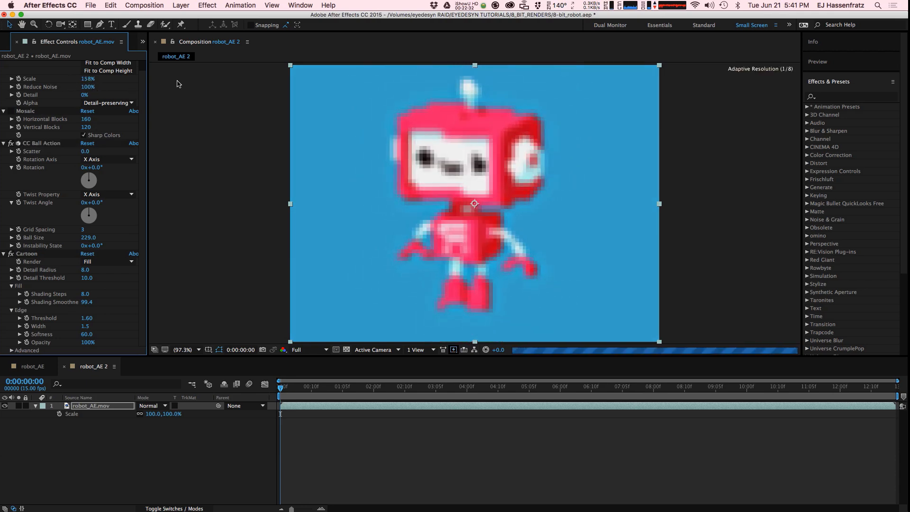
scroll(142, 100, "up", 1)
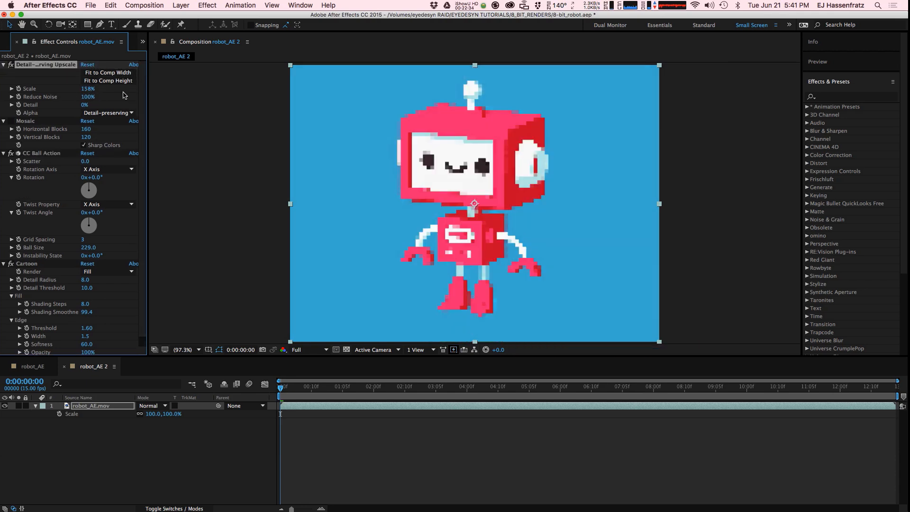
Step: Widen the Effect Controls panel slightly, with Detail-preserving Upscale selected
left_click(29, 121)
left_click(38, 153)
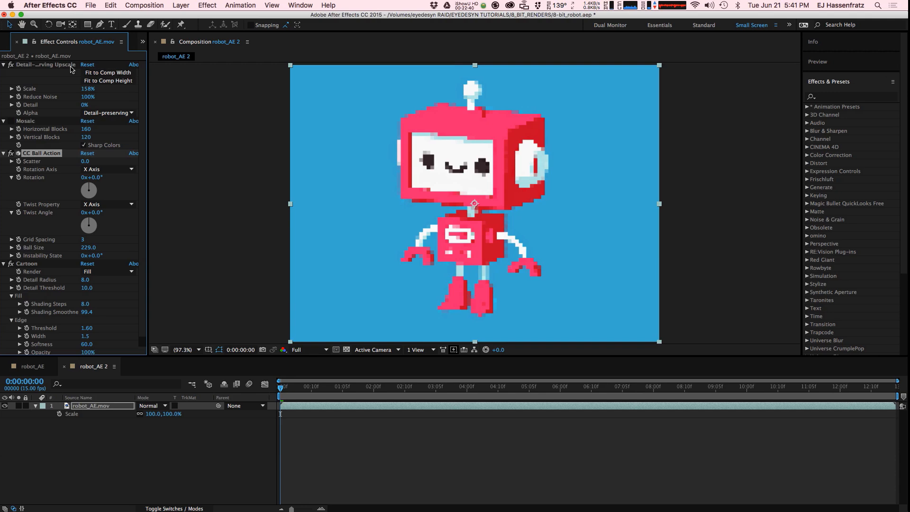
left_click(71, 65)
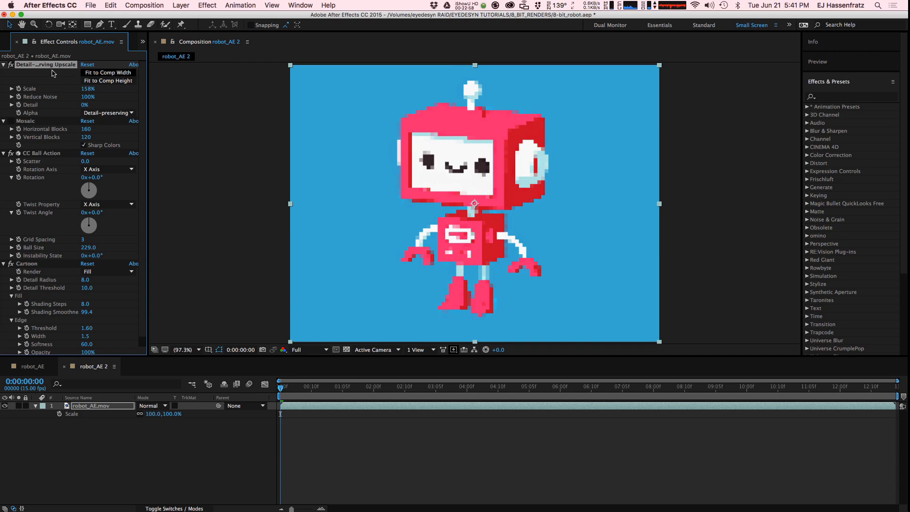
left_click_drag(147, 82, 152, 80)
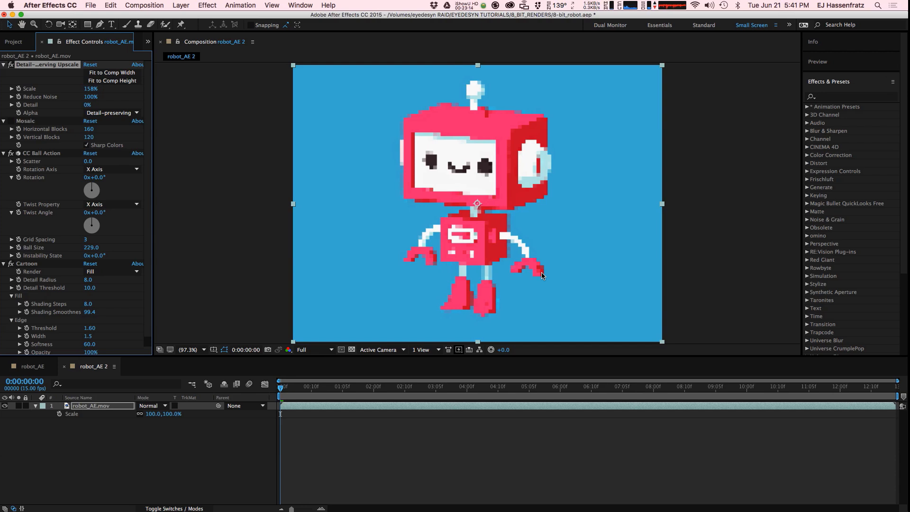
Step: Open the Pre-compose options for the robot_AE.mov layer and cancel them
key("super+shift+c")
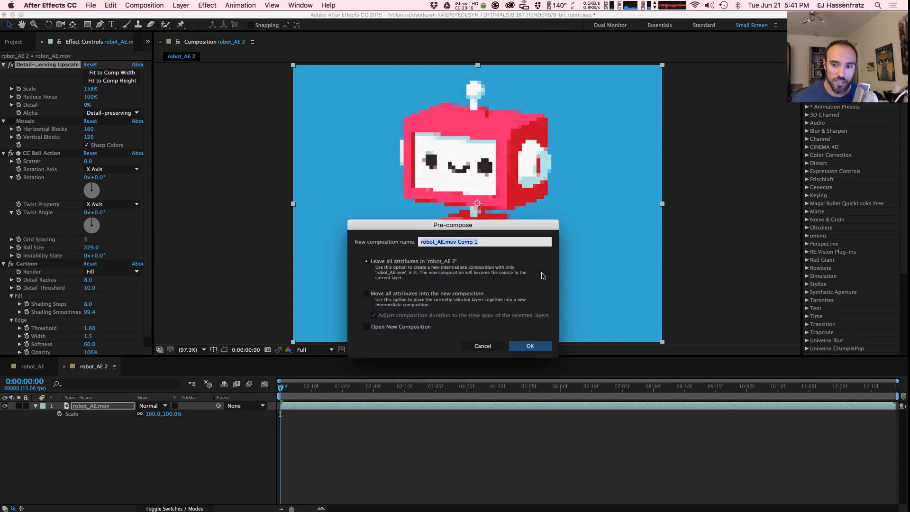
left_click(483, 346)
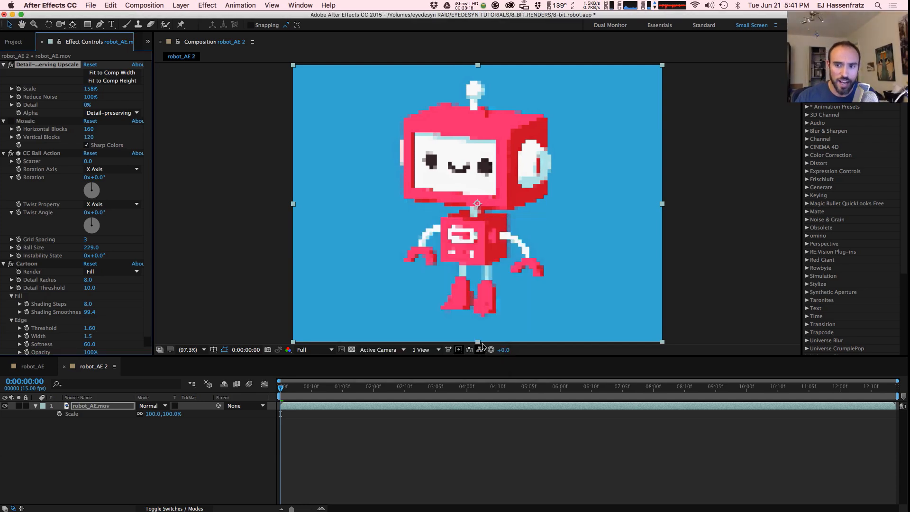